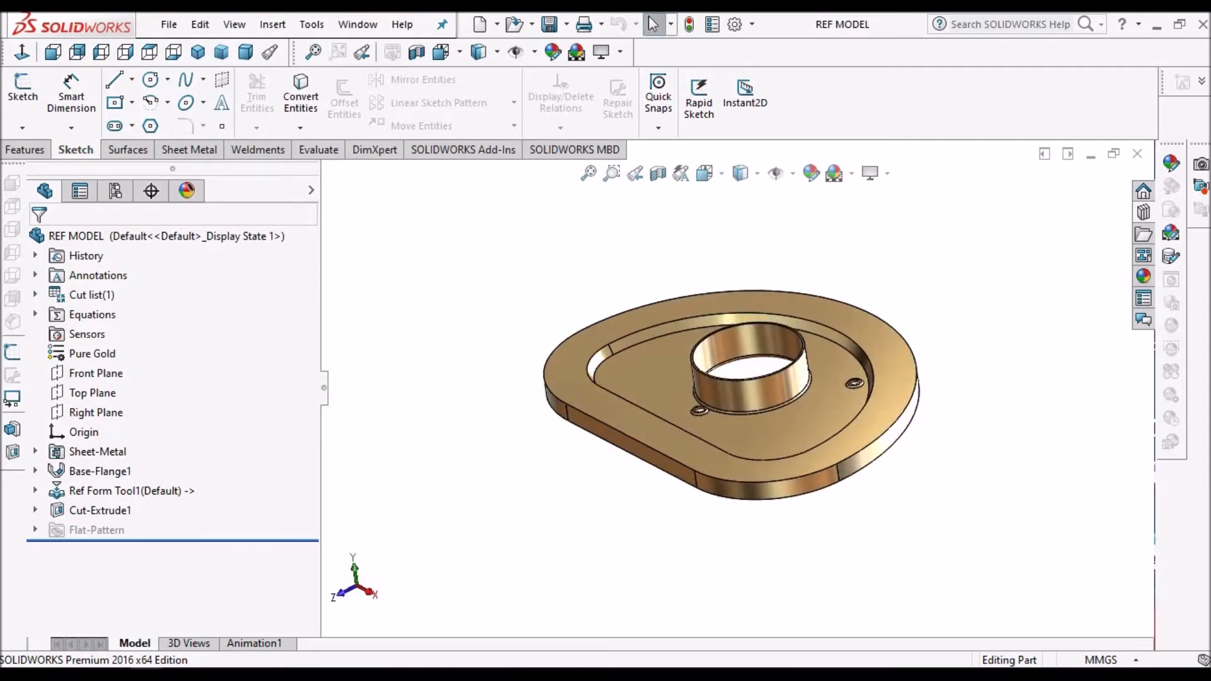
Switch to the Ref Form Tool part and examine its stepped plate, central boss and pins from several angles.
click(361, 31)
click(400, 233)
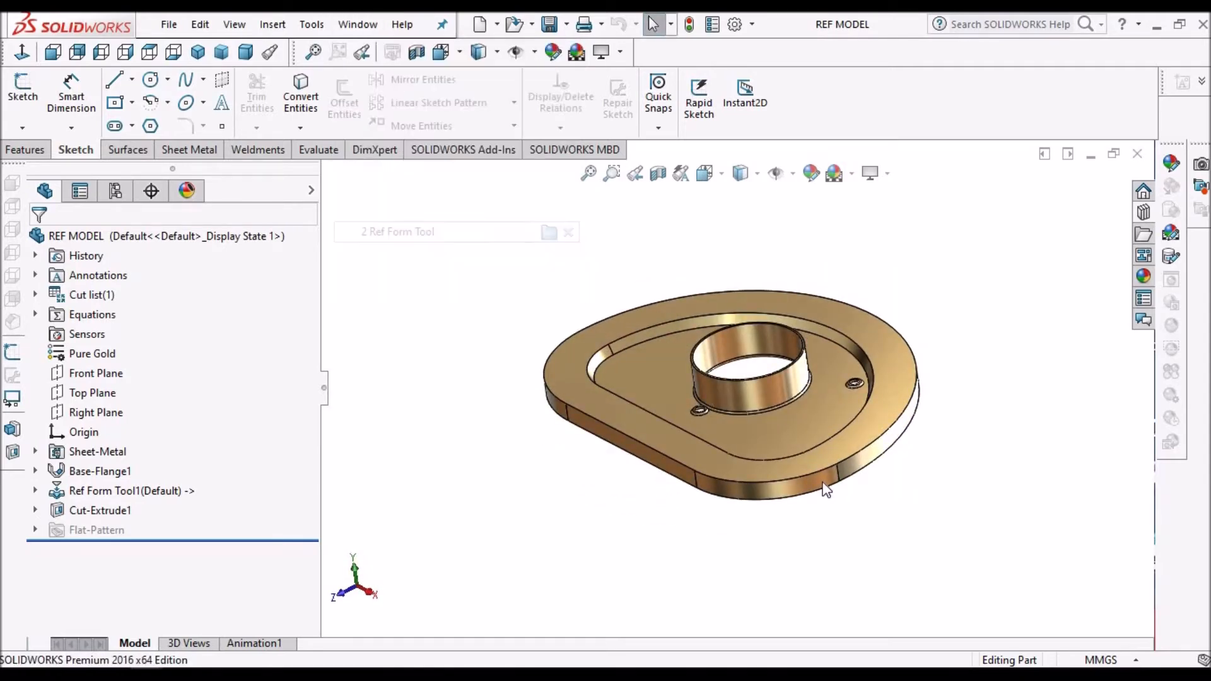
scroll(705, 408, down, 2)
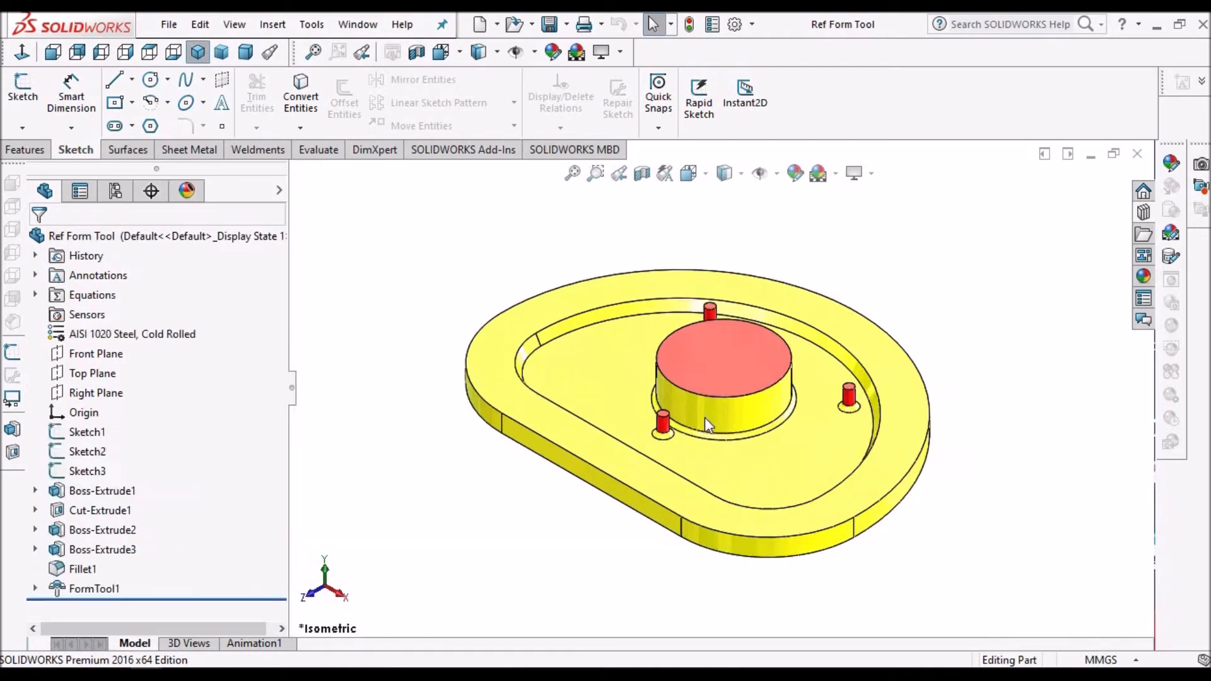
scroll(764, 453, up, 2)
middle_drag(765, 453, 806, 574)
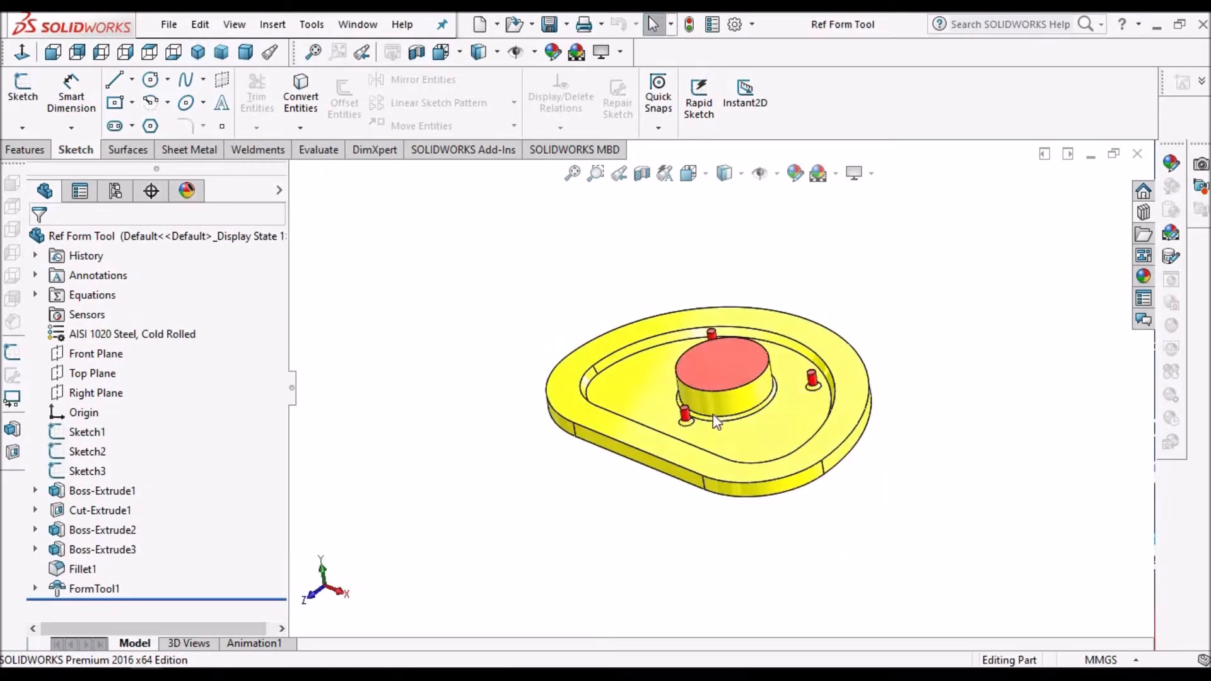
middle_drag(789, 341, 776, 456)
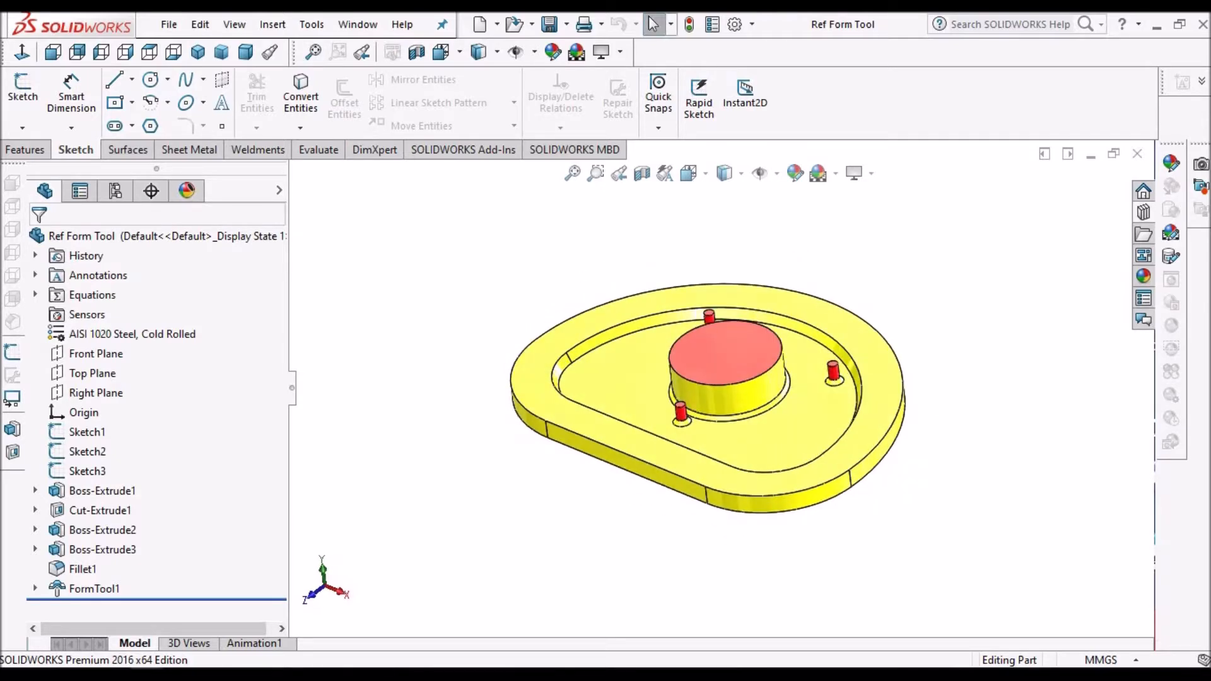
Switch to the DEMO Form Tool part and start a sketch on the Top Plane.
click(1039, 670)
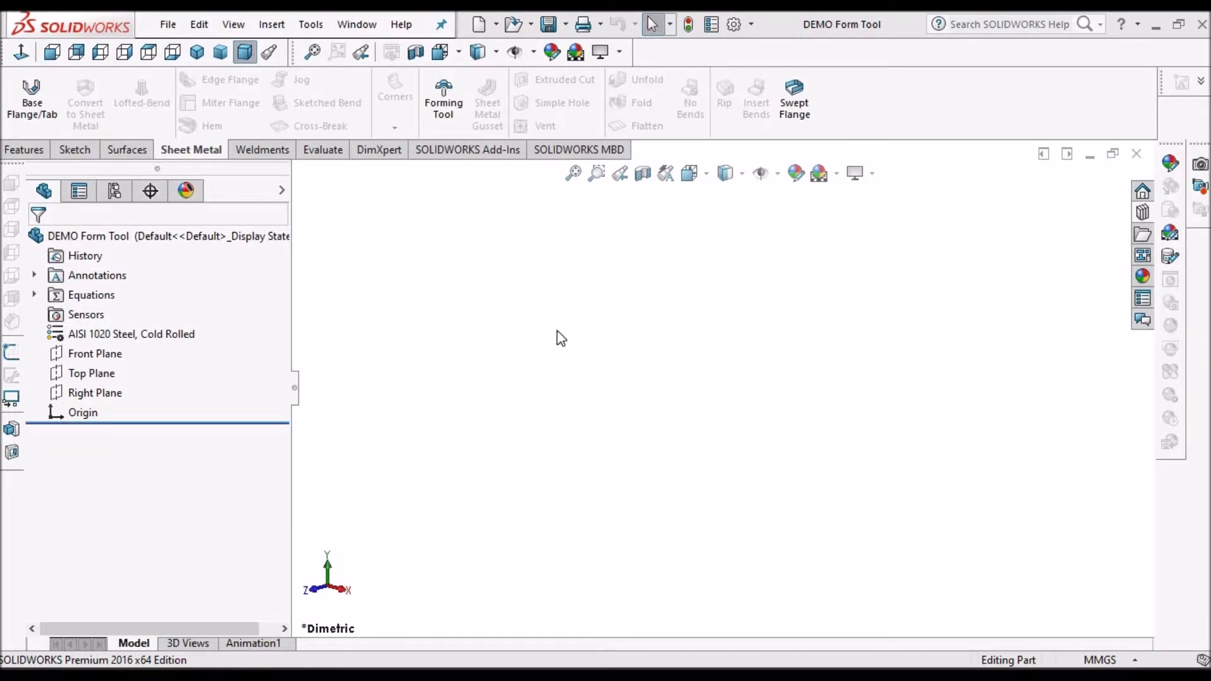
click(81, 365)
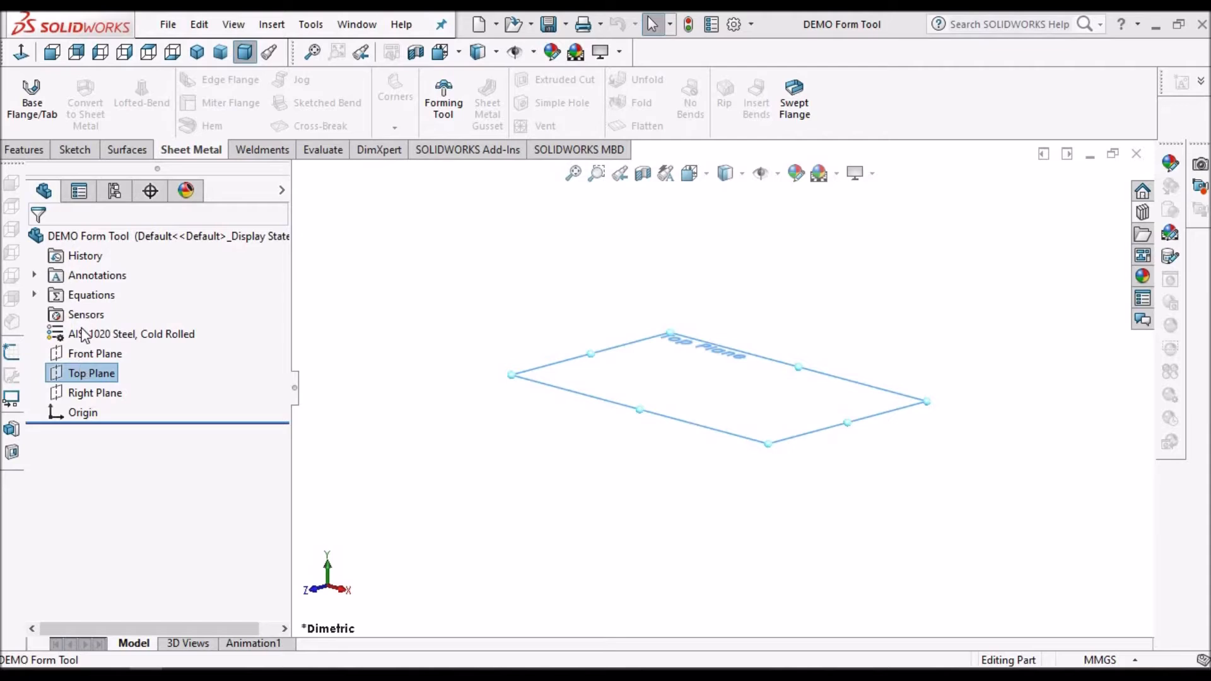
click(75, 150)
click(20, 88)
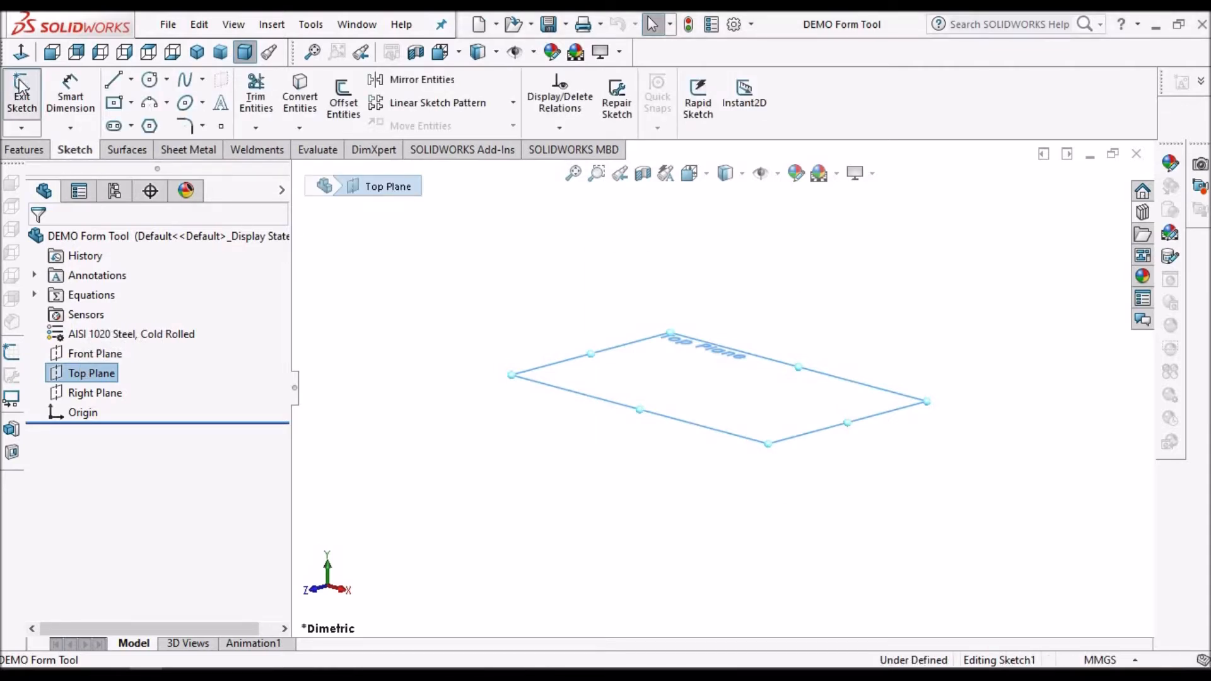
Sketch a center rectangle about 140.7 mm wide and 117.5 mm high, centred on the origin.
scroll(797, 339, up, 2)
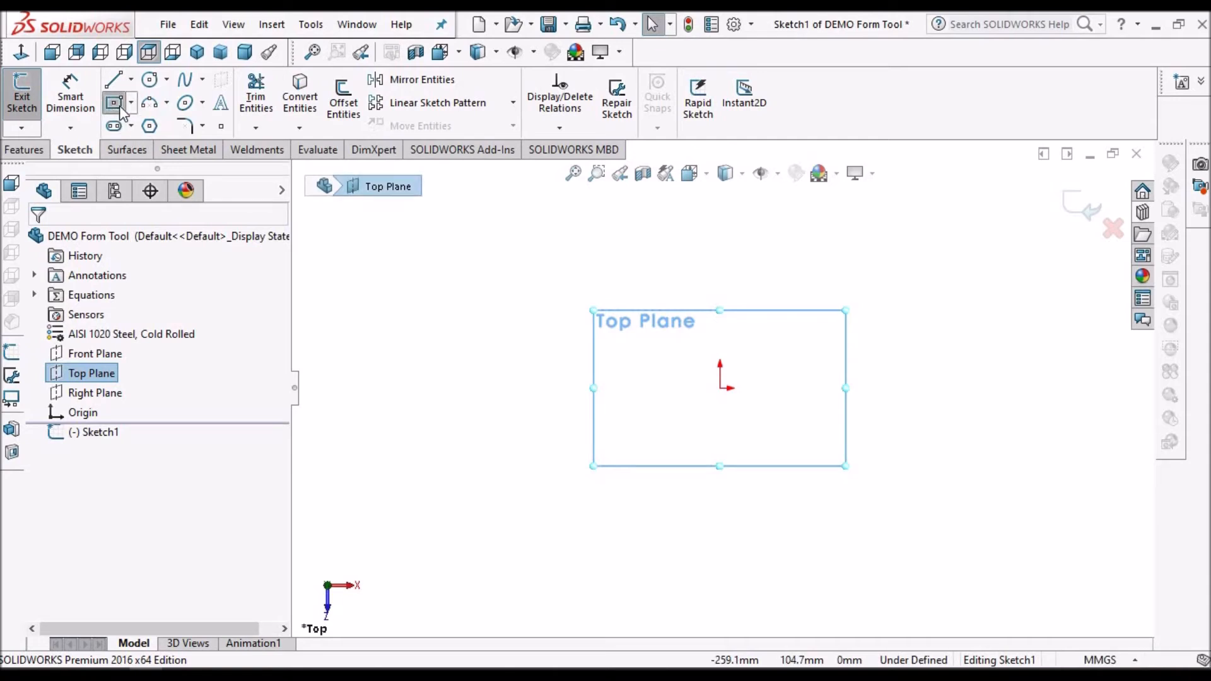
click(720, 388)
click(820, 306)
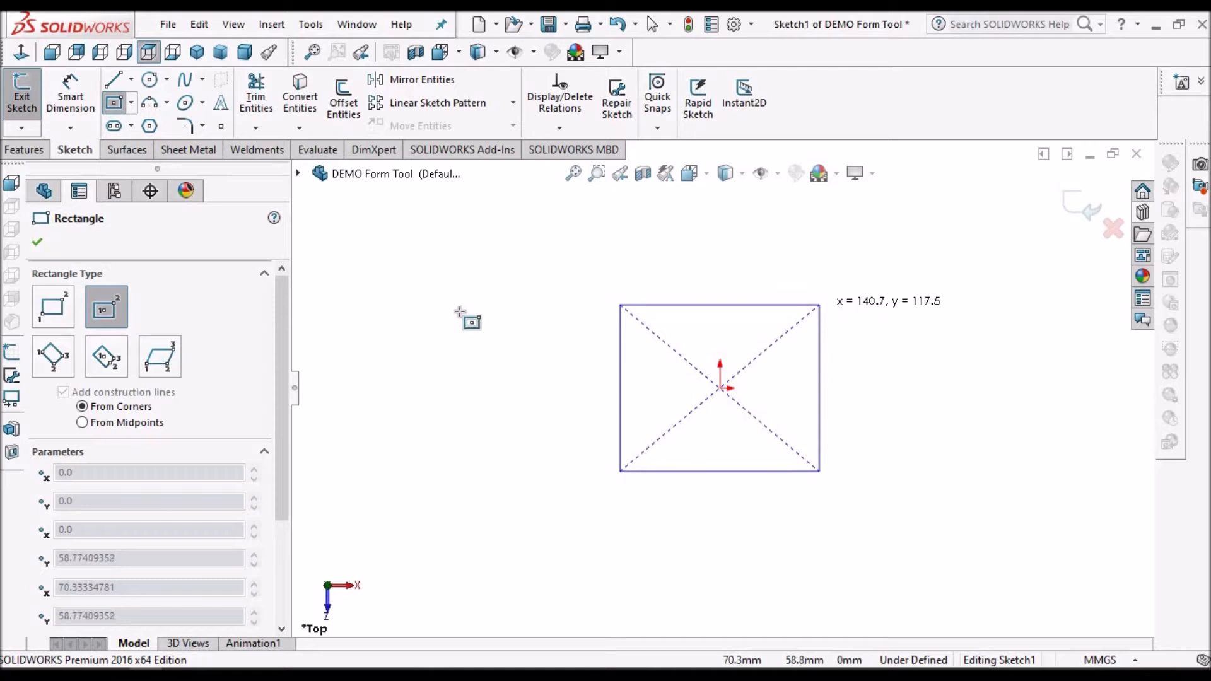
right_click(460, 312)
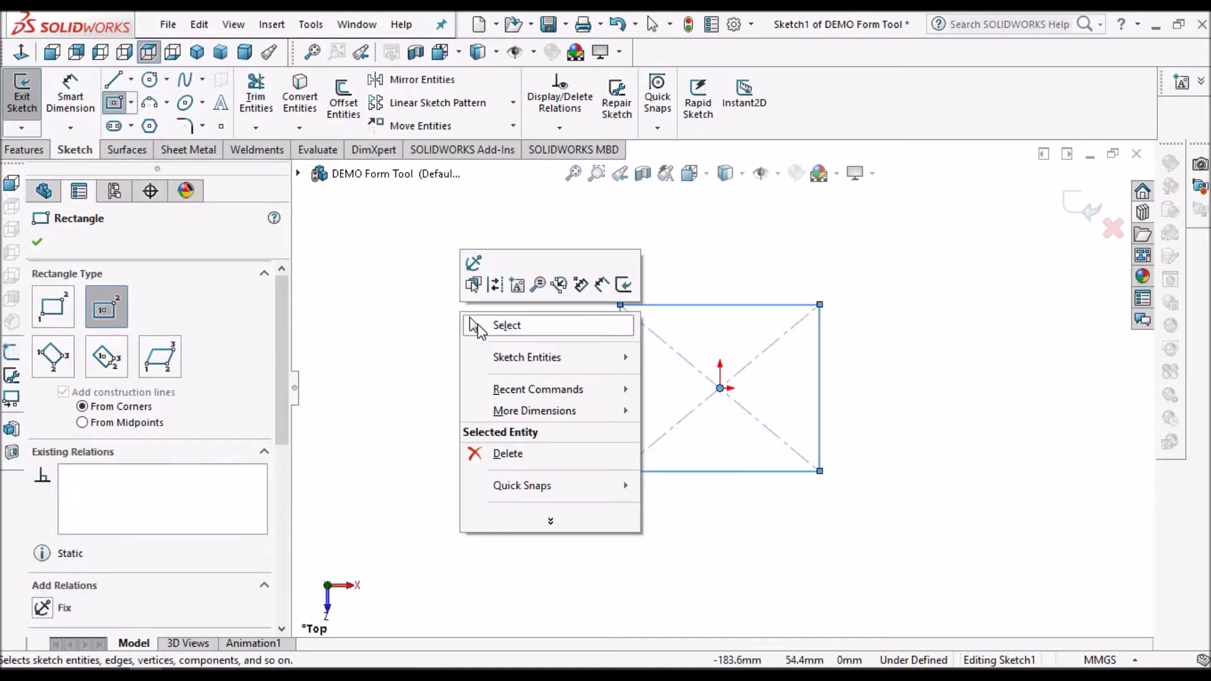
click(479, 324)
Dimension the rectangle 203.4 mm wide and 152.4 mm high.
click(70, 95)
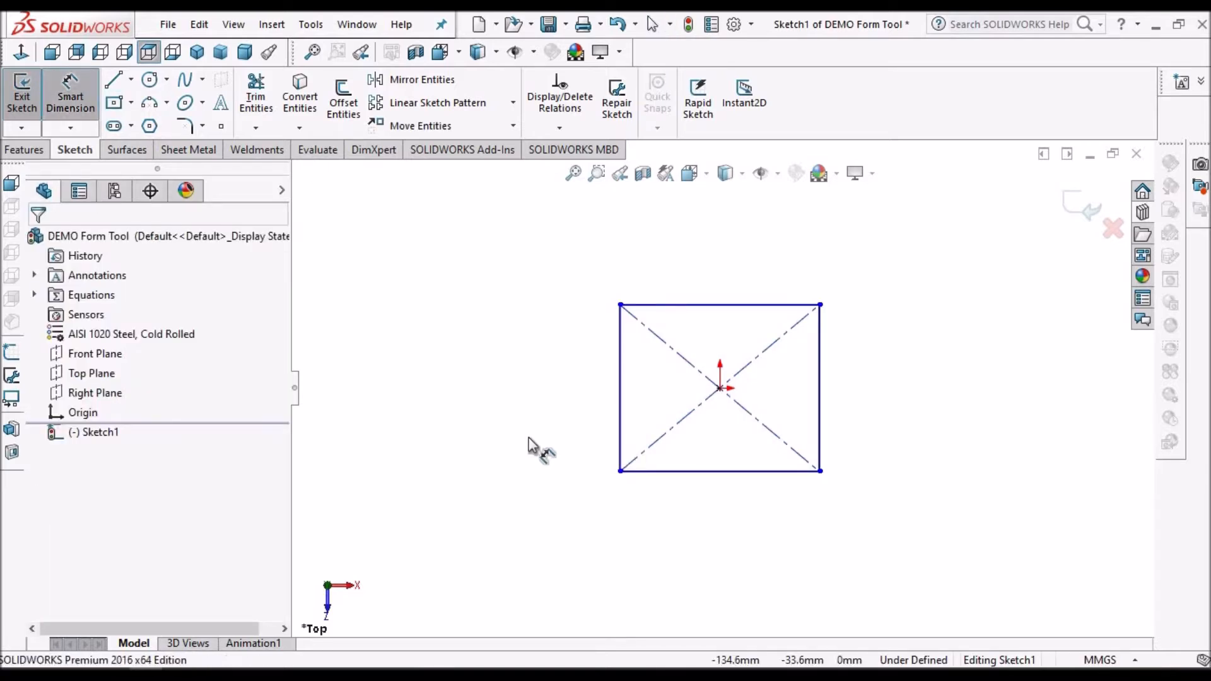
scroll(771, 573, down, 3)
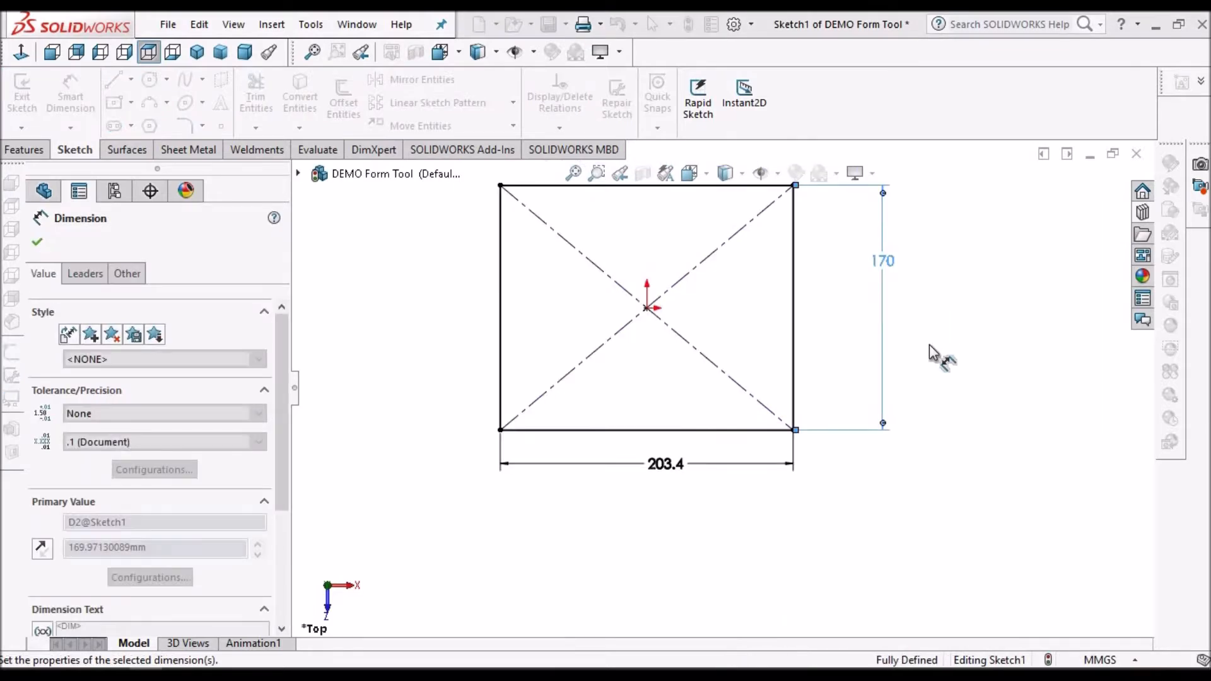
text(152.4)
key(Return)
key(Escape)
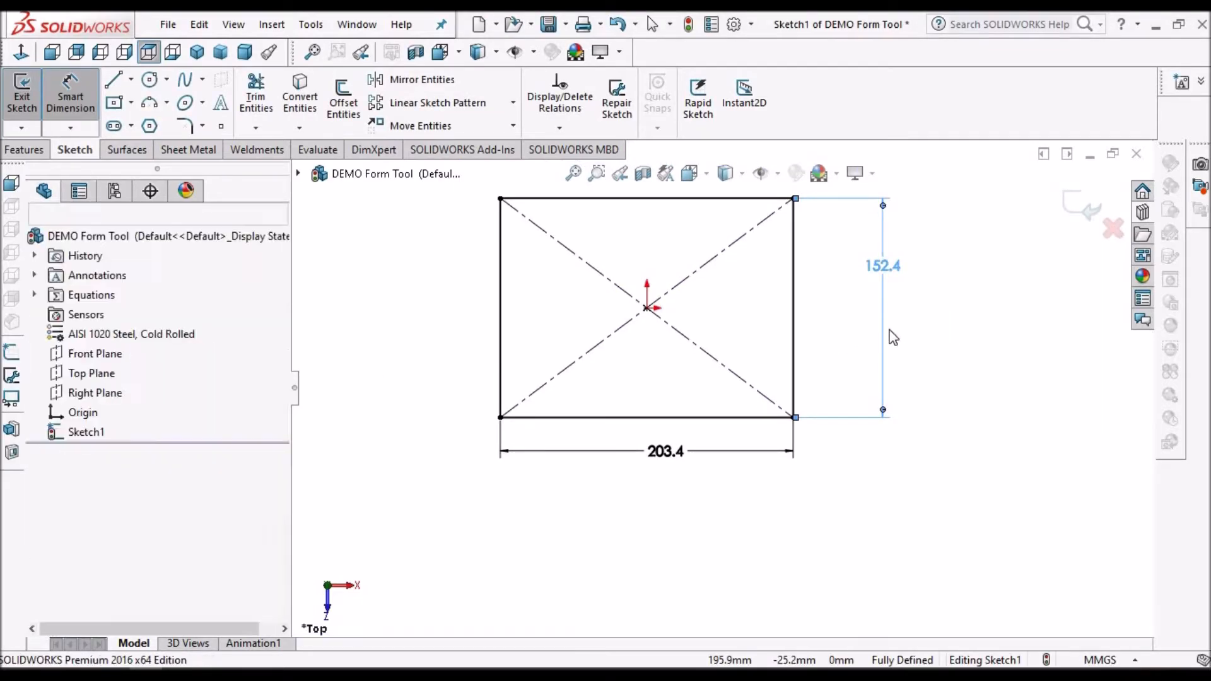
scroll(756, 343, up, 2)
scroll(540, 340, down, 2)
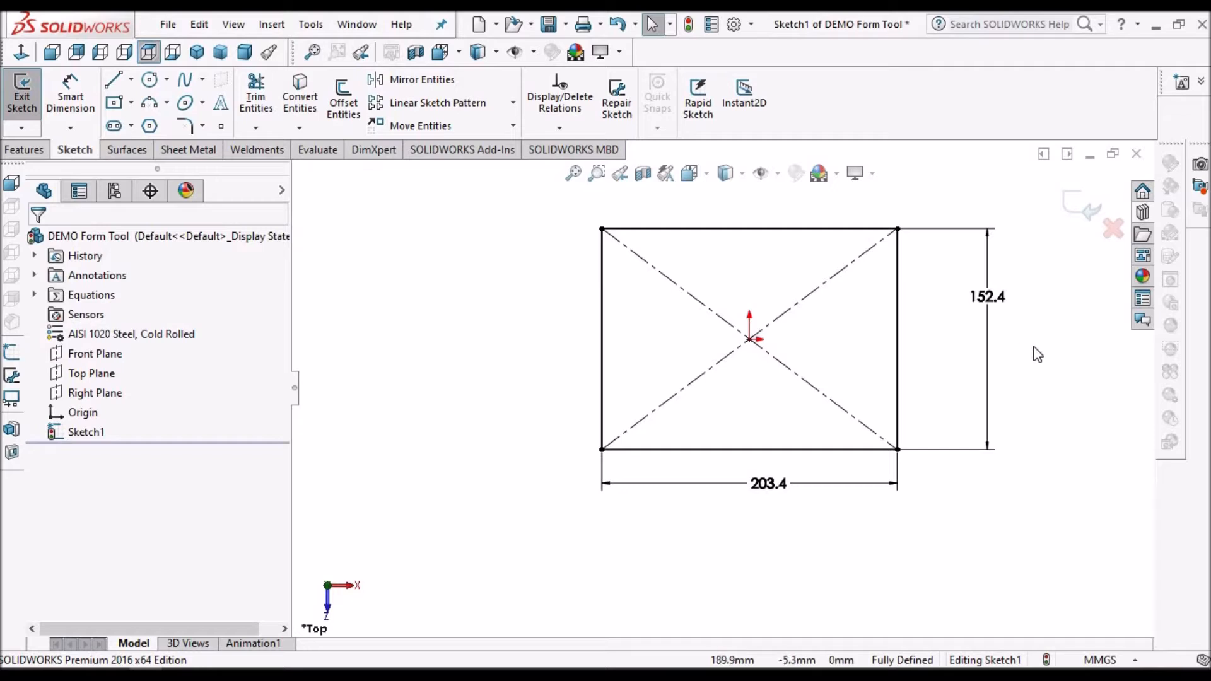
Exit the rectangle sketch and turn off Hide All Types to show it in the model.
click(1082, 205)
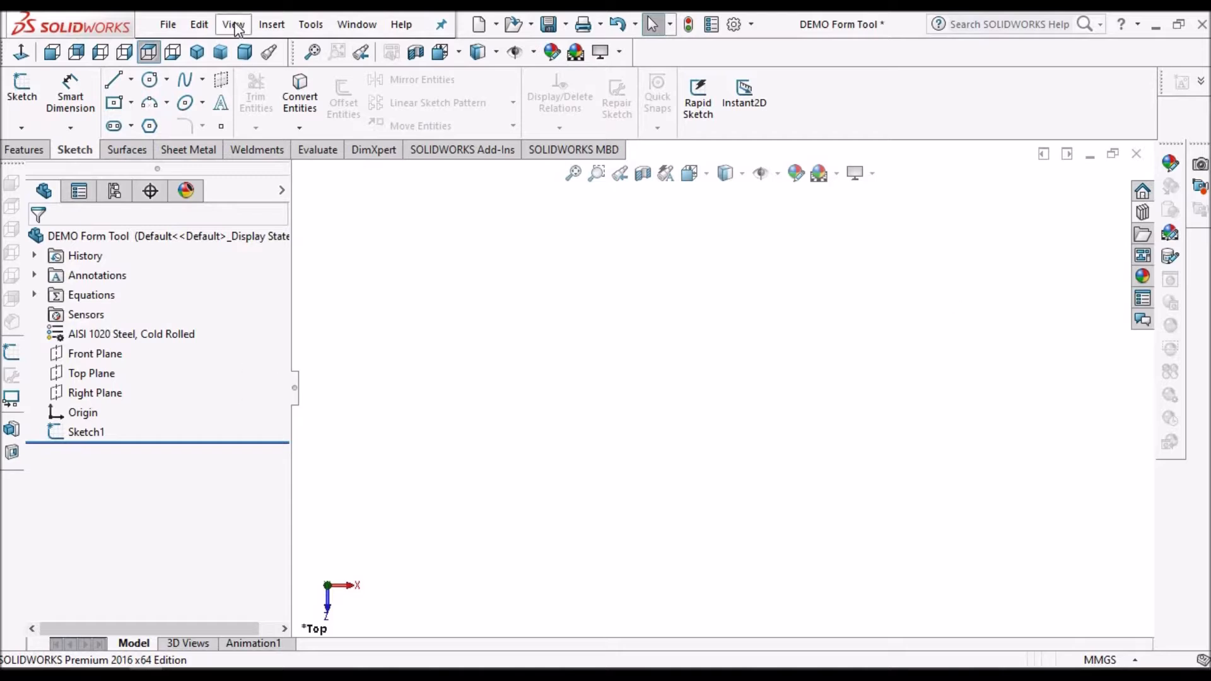
mouse_move(353, 176)
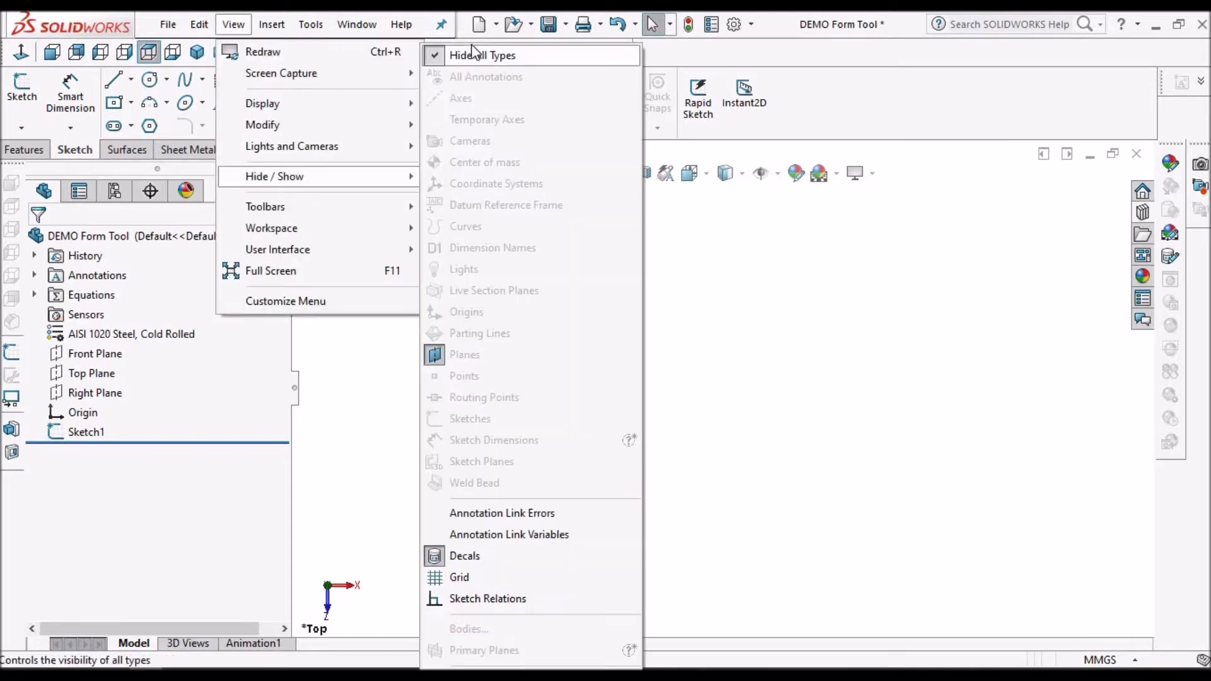
click(486, 48)
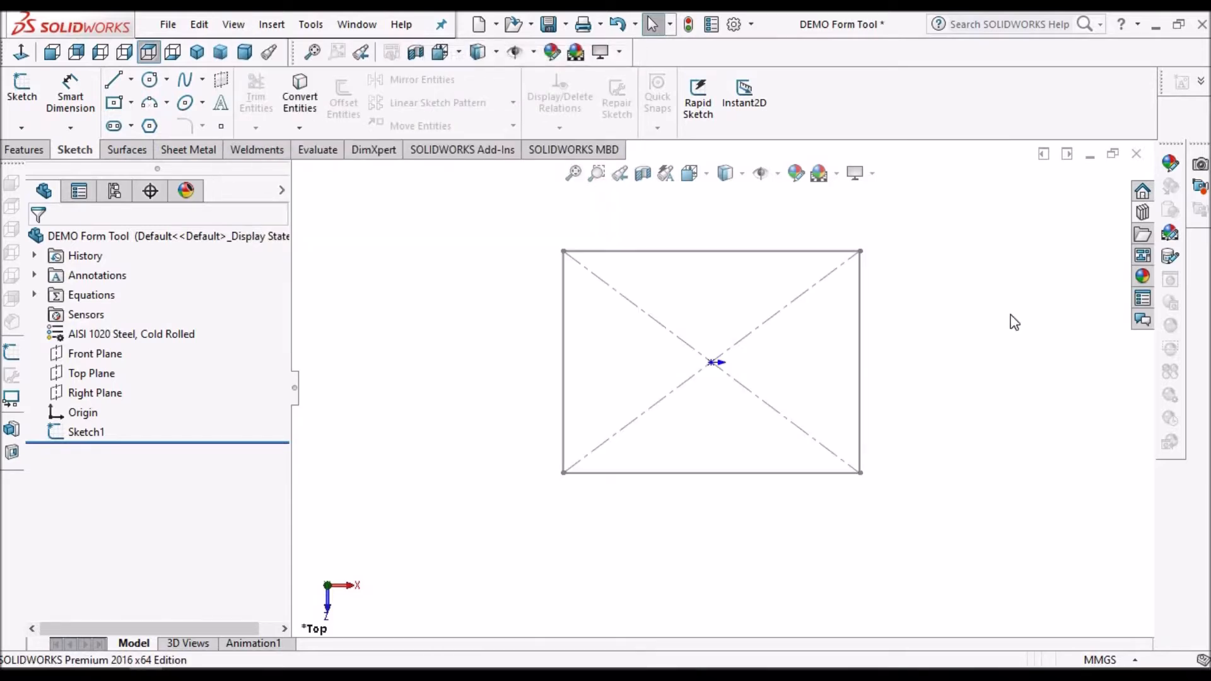
Start a second sketch on the Top Plane and clear the plane selection.
click(88, 373)
click(21, 101)
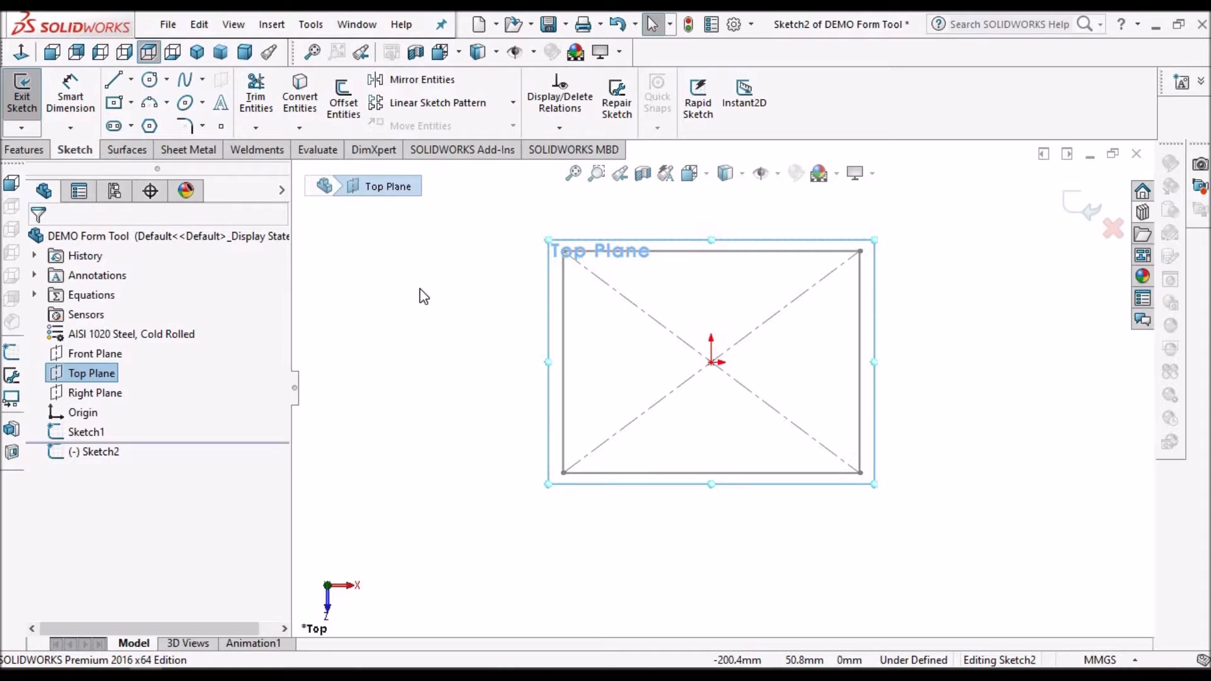
click(437, 331)
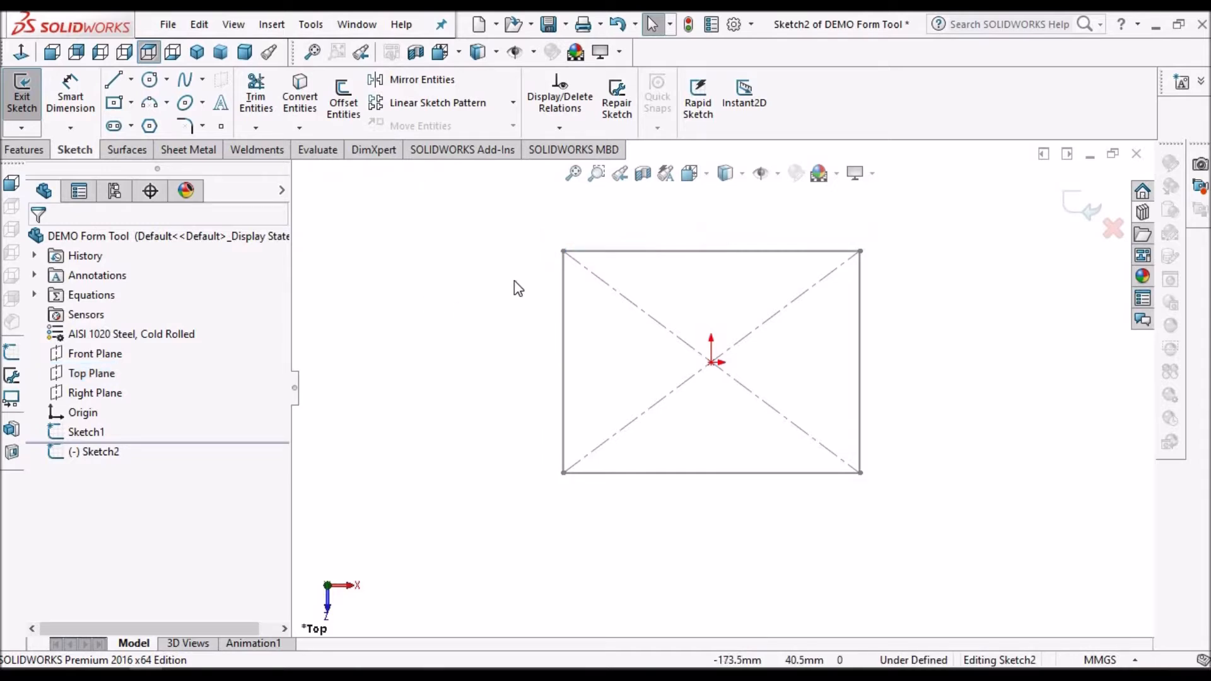
Convert the four outer lines of the rectangle from the first sketch into the current sketch.
click(301, 101)
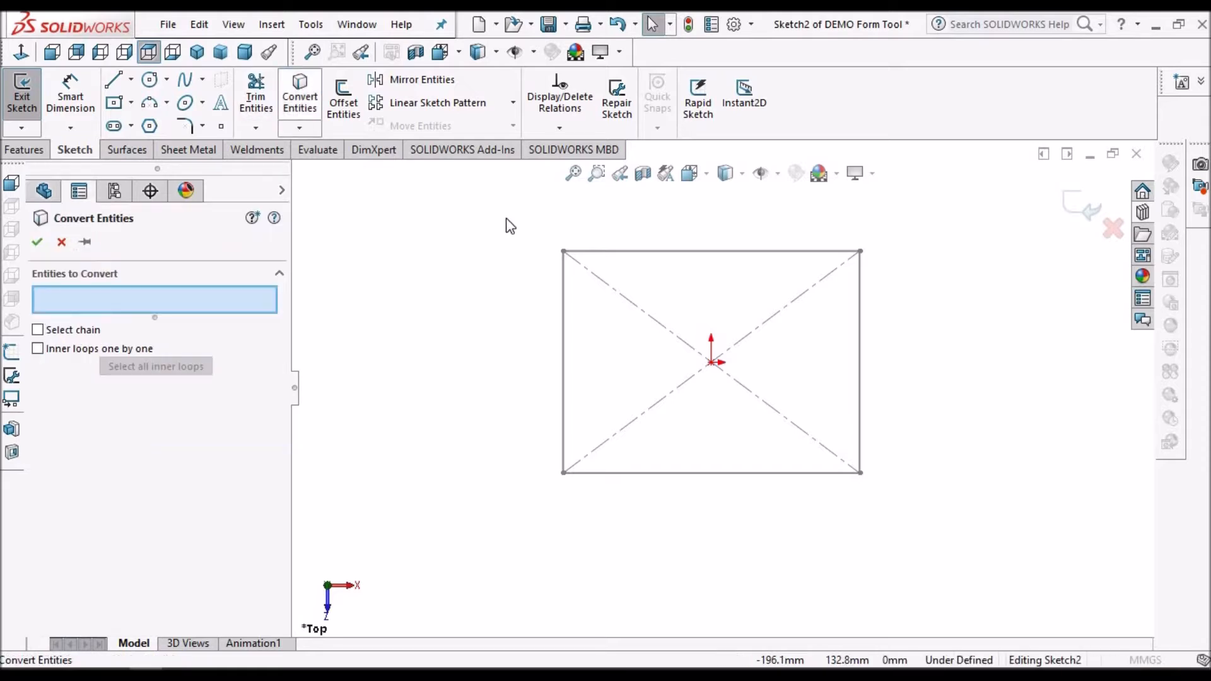
click(759, 252)
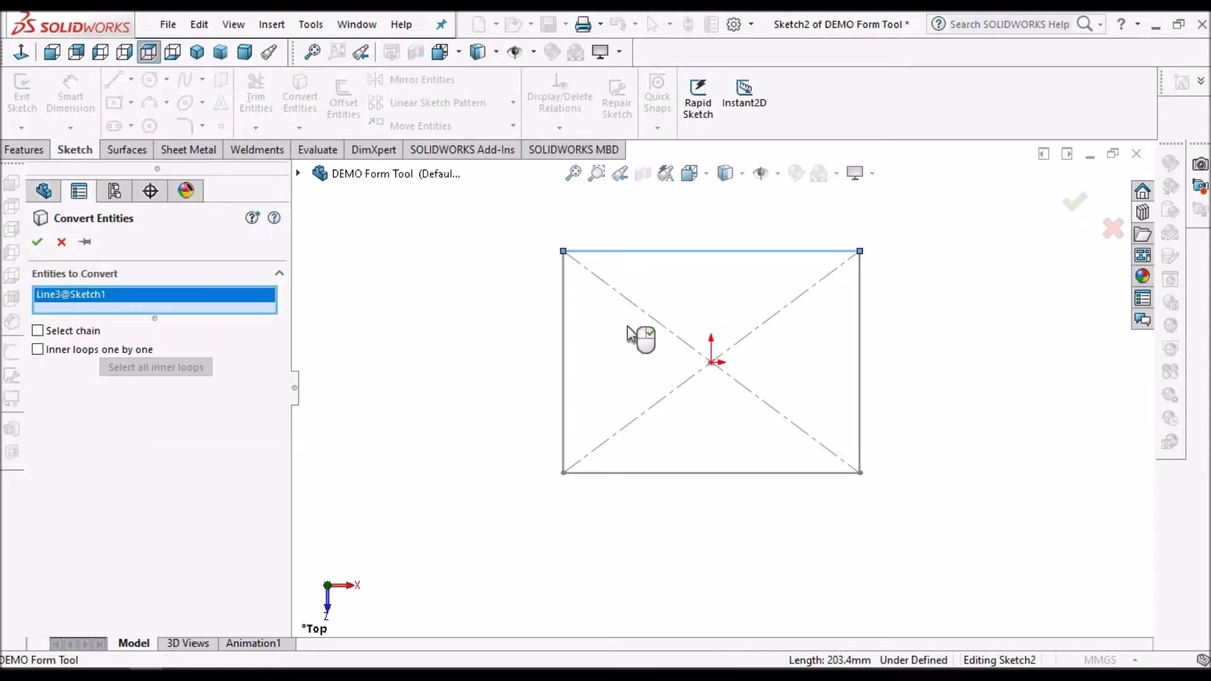
click(564, 350)
click(679, 473)
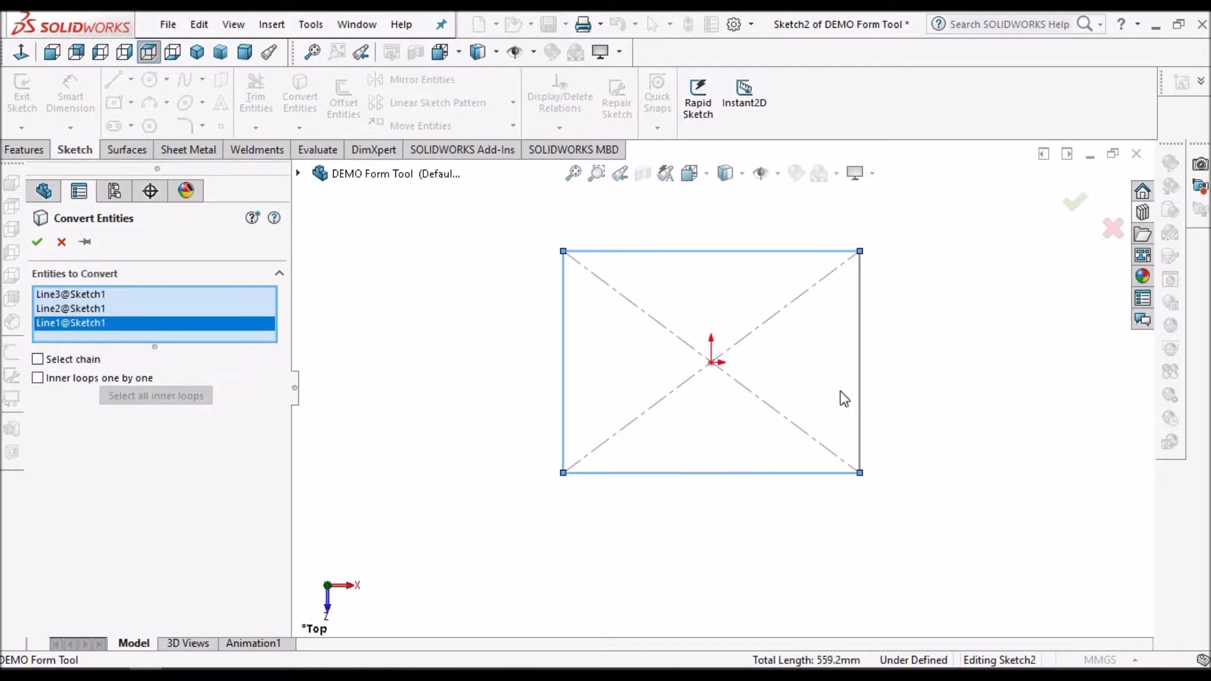
click(860, 351)
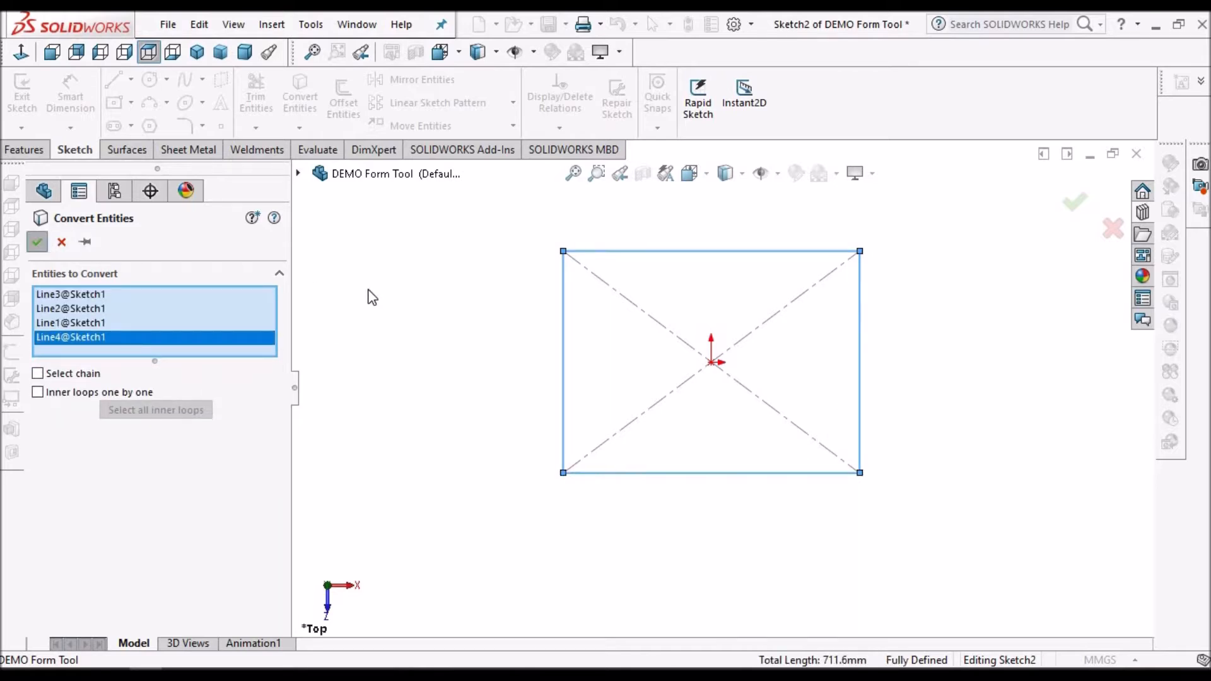
key(Return)
Fillet the two lower corners of the converted rectangle with a 50 mm radius.
scroll(981, 343, down, 2)
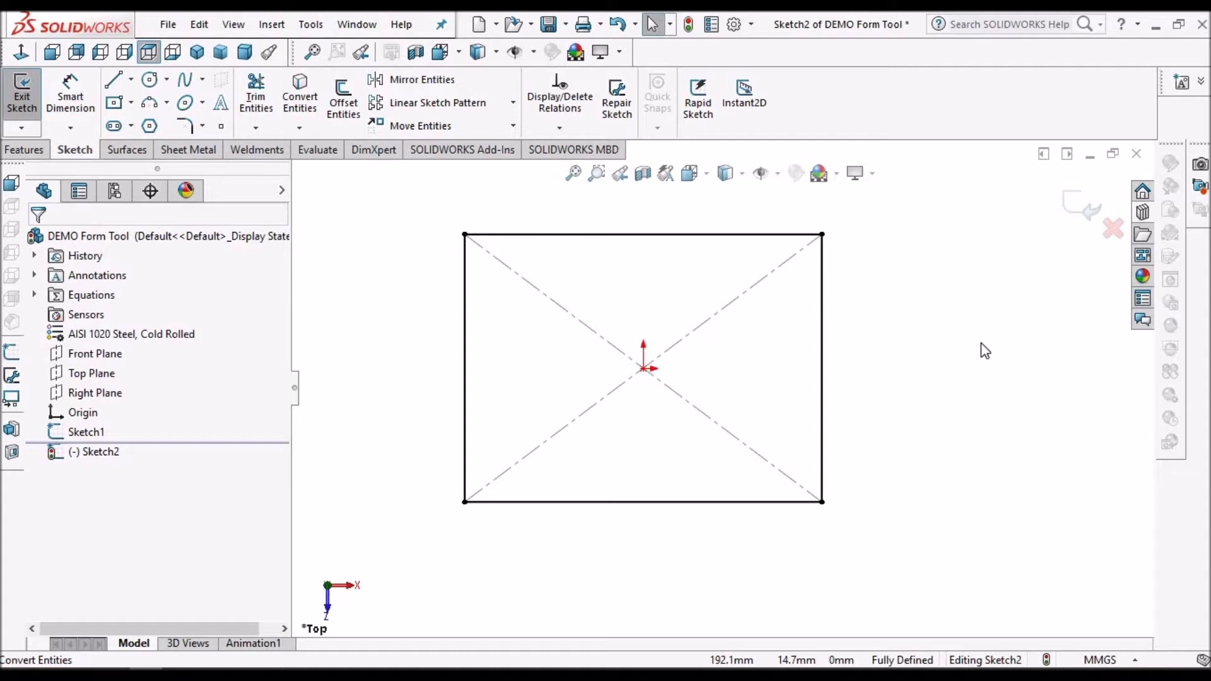
click(189, 128)
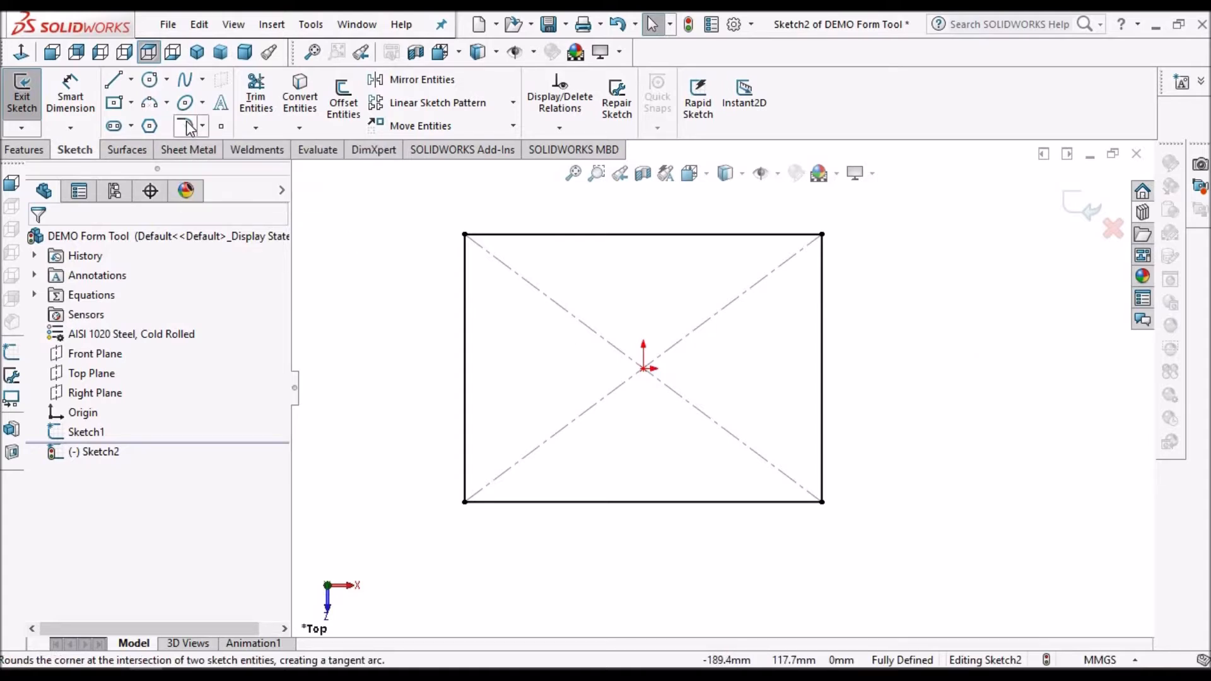
click(466, 389)
click(548, 502)
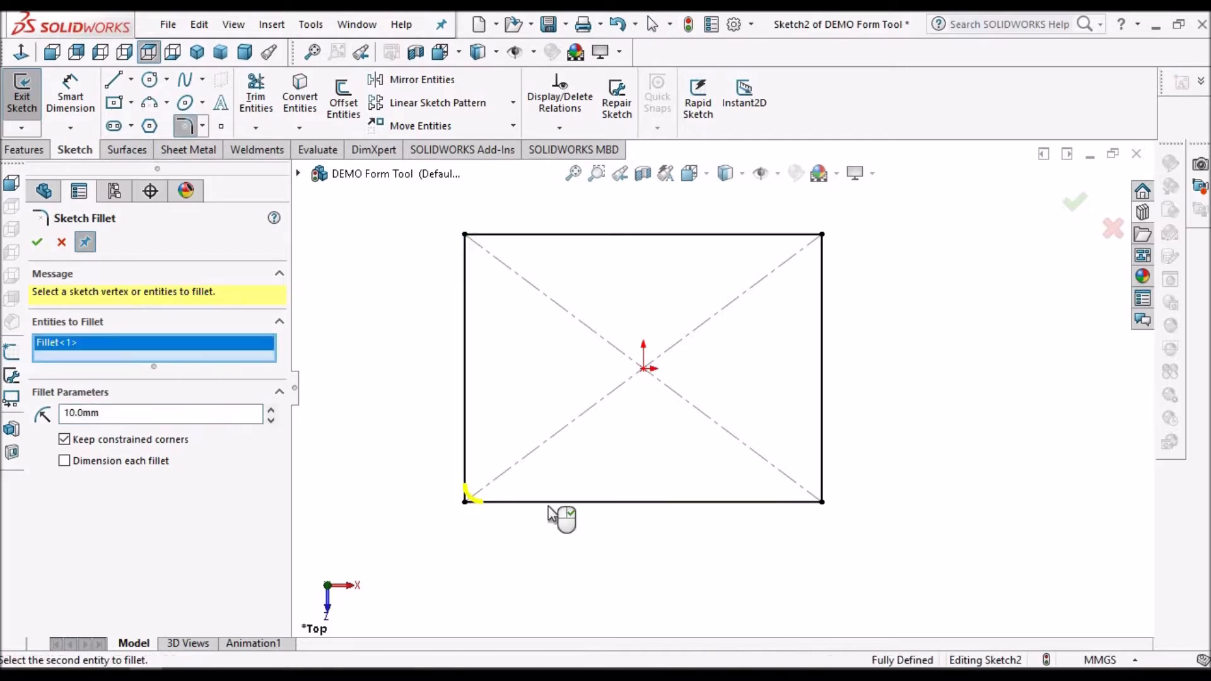
click(779, 501)
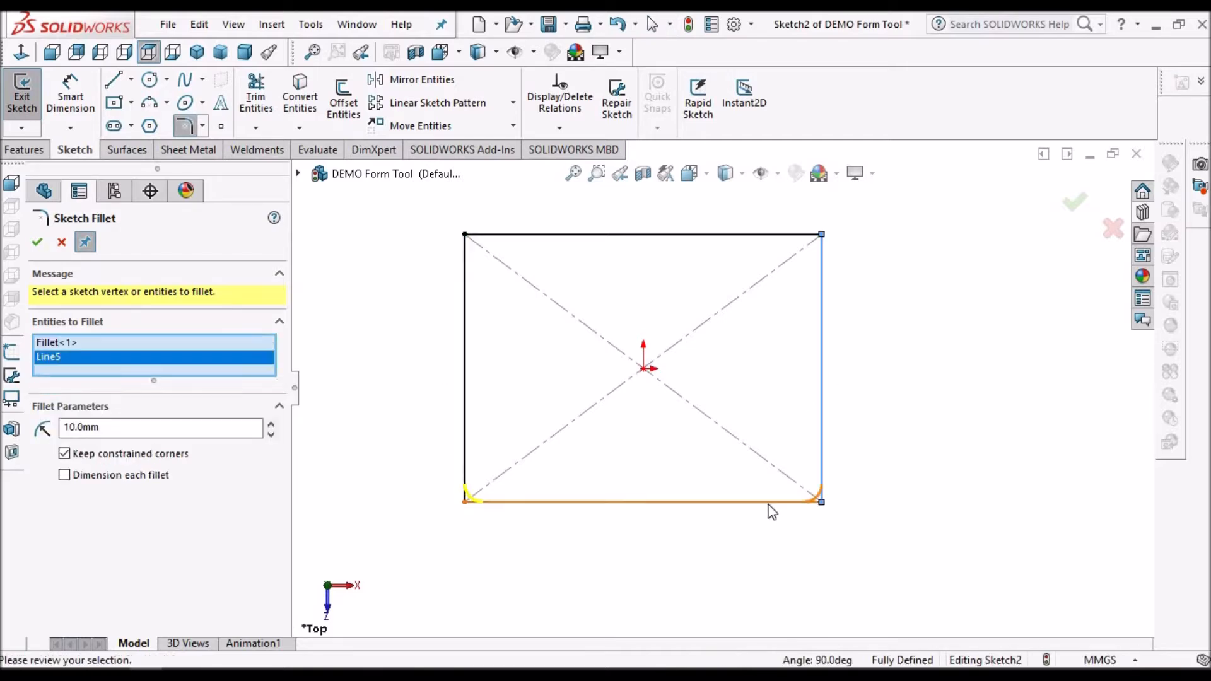
double_click(117, 428)
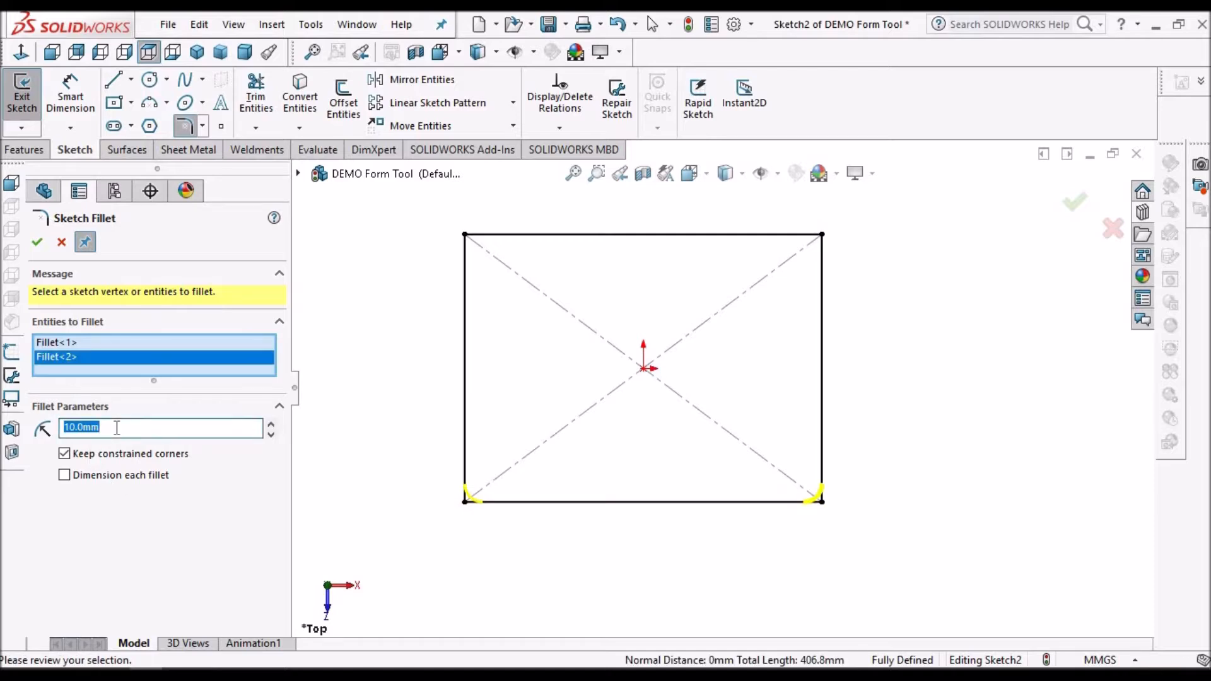
text(50)
key(Return)
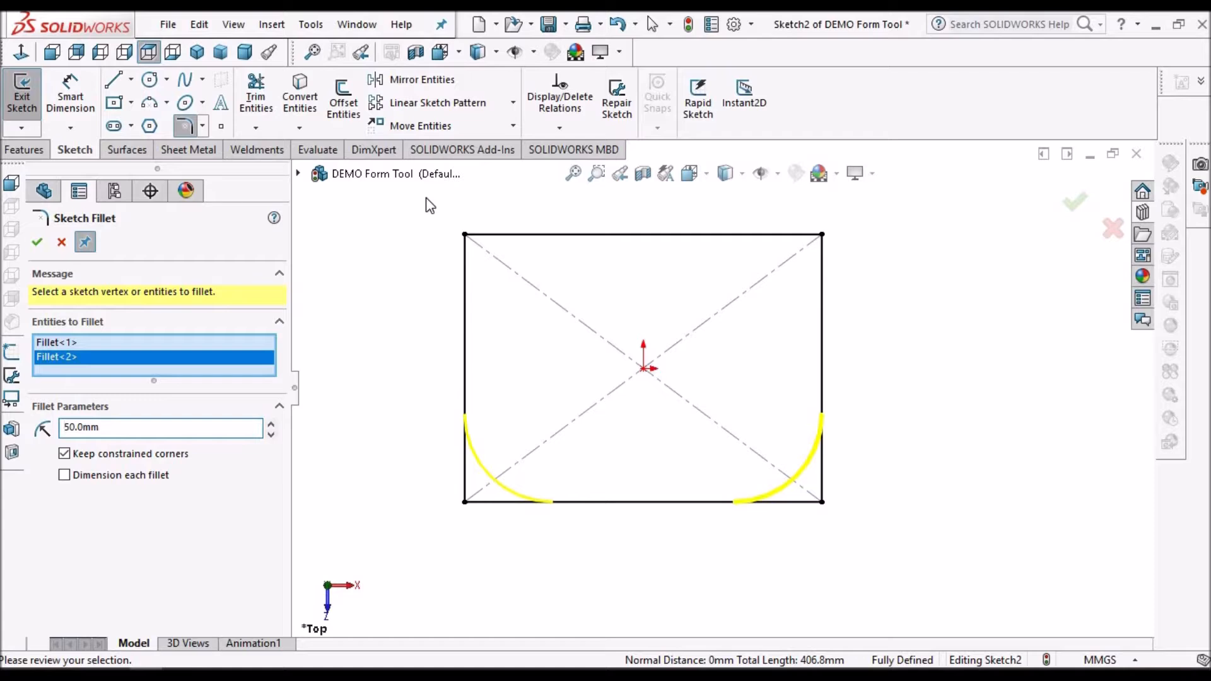
click(37, 242)
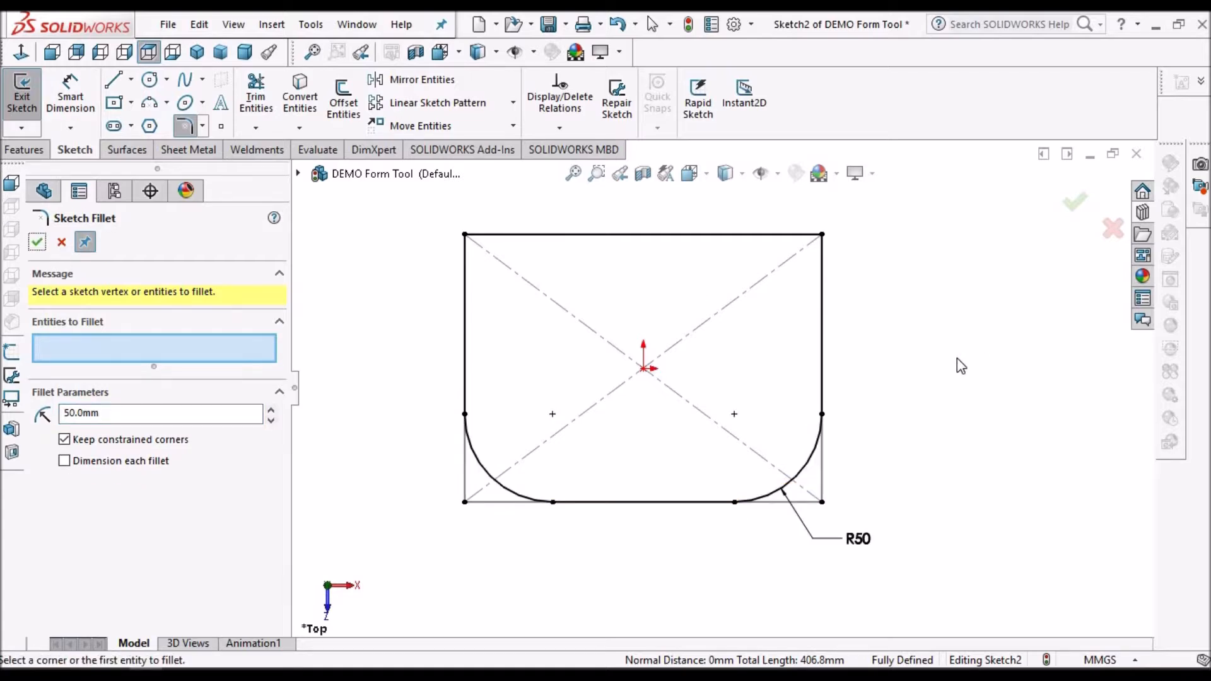
click(38, 242)
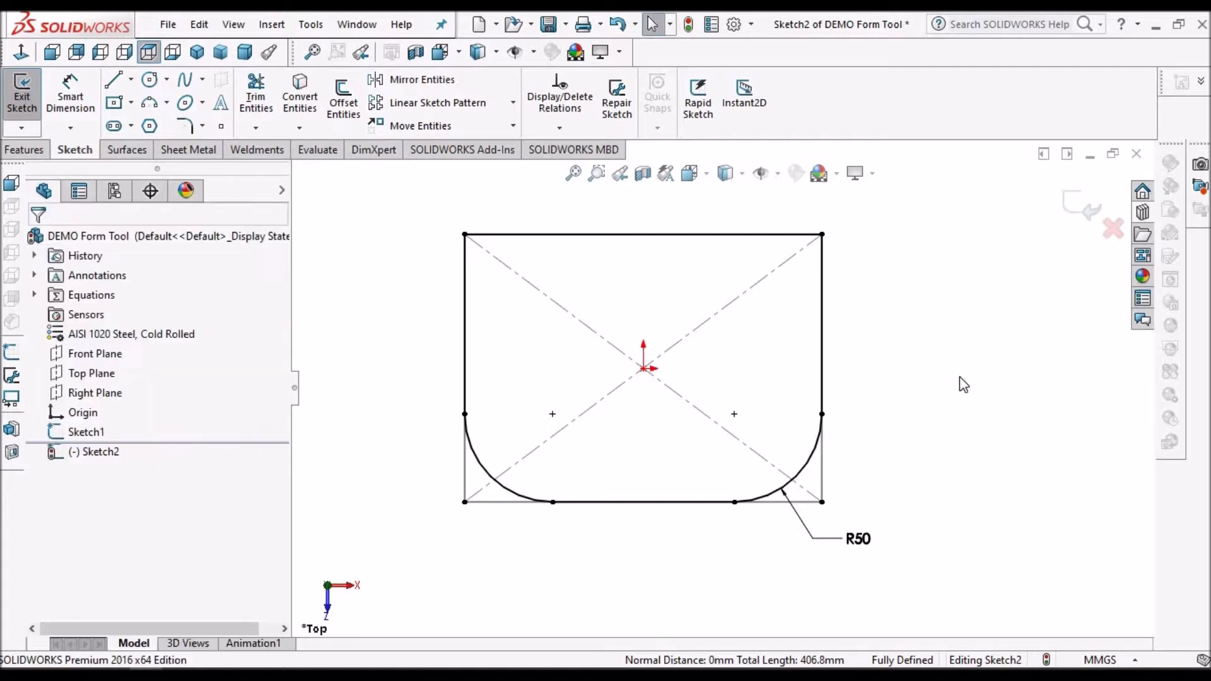
Turn the upper horizontal line and the two vertical side lines of the converted profile into construction geometry.
scroll(722, 384, up, 2)
scroll(671, 372, down, 2)
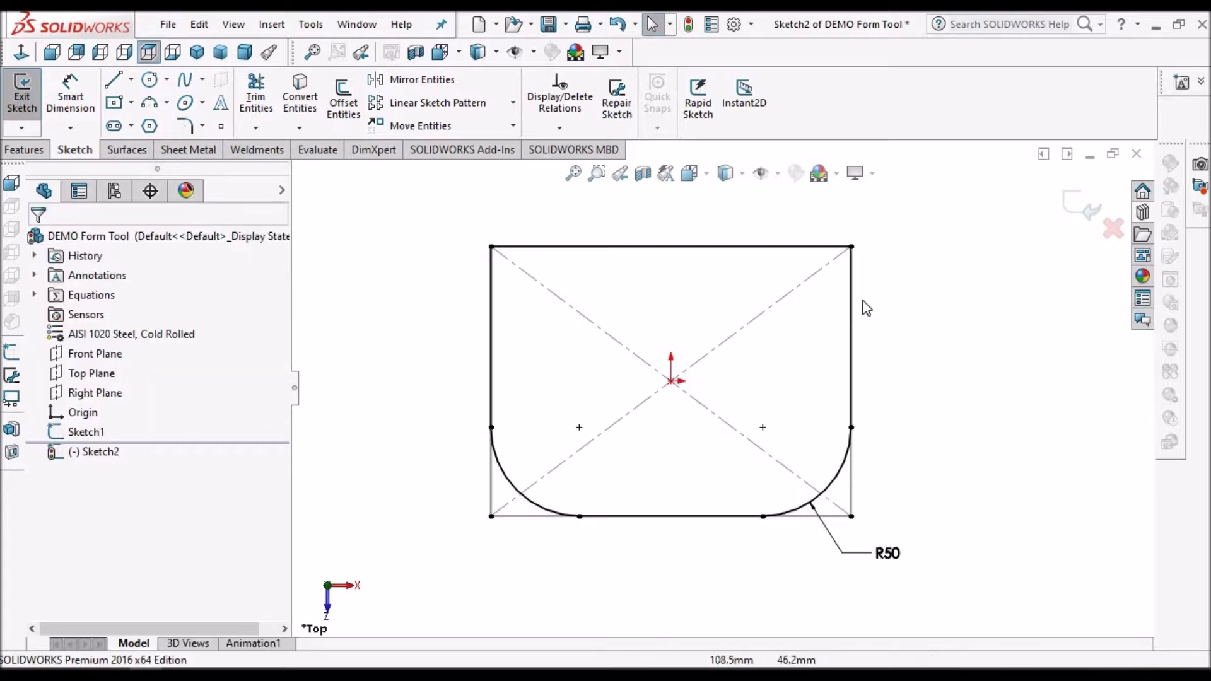
click(492, 315)
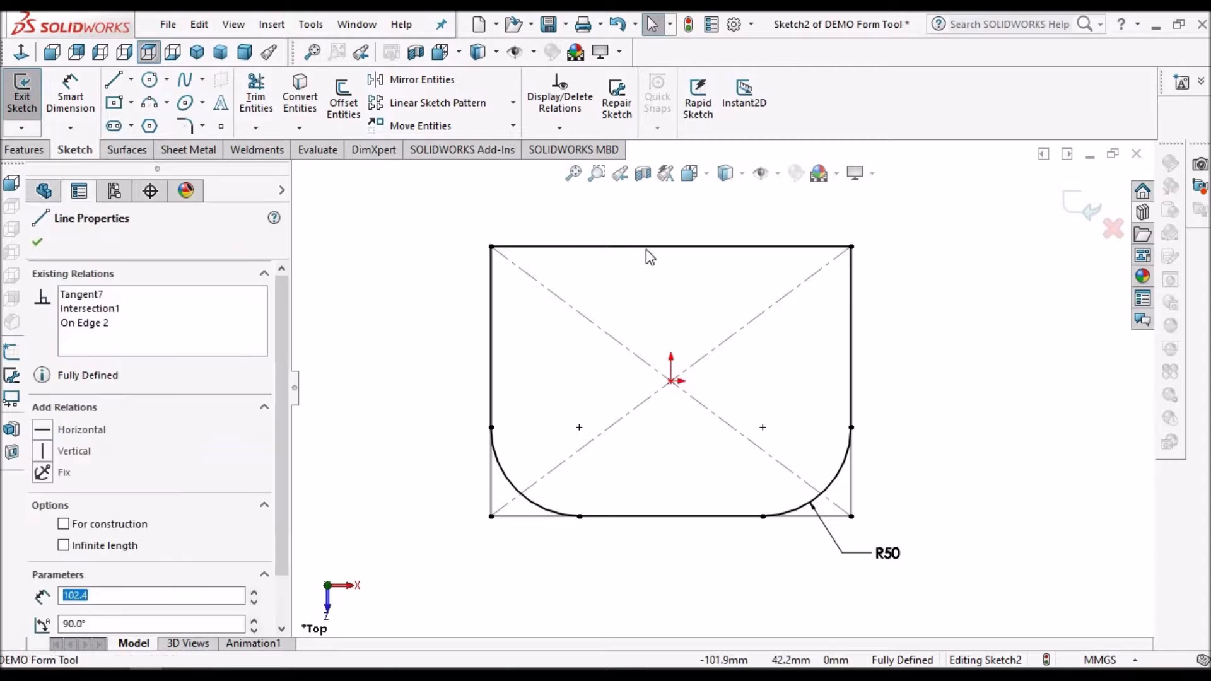
click(742, 247)
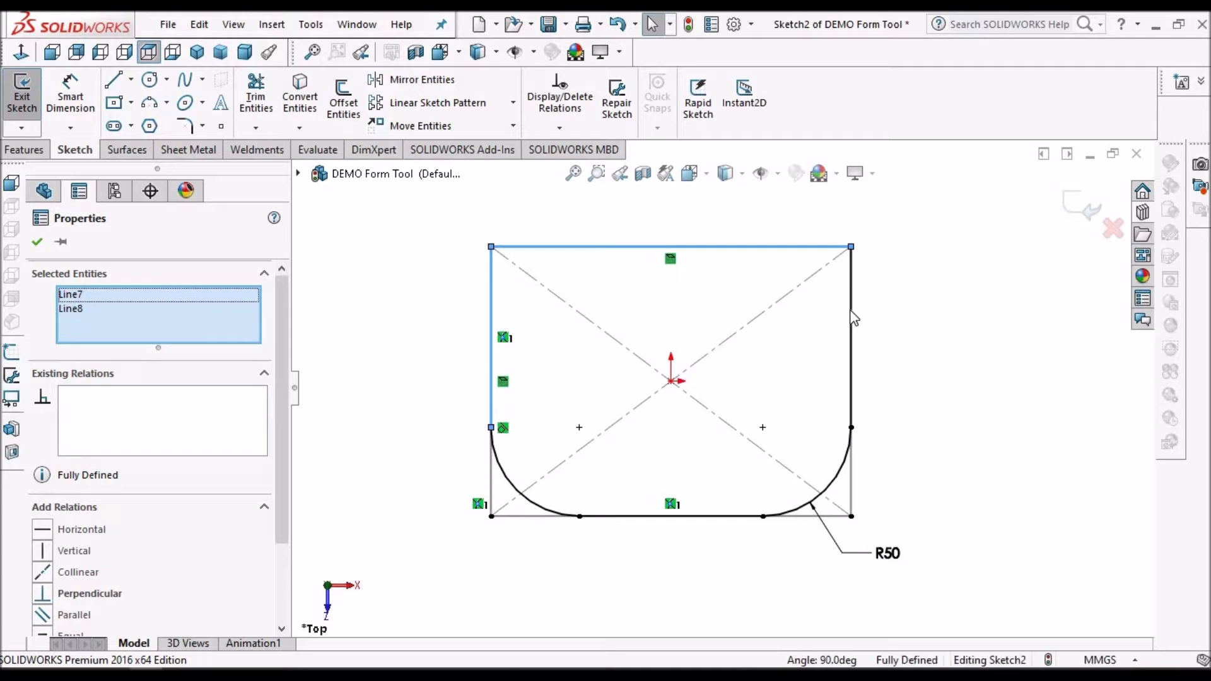
click(851, 319)
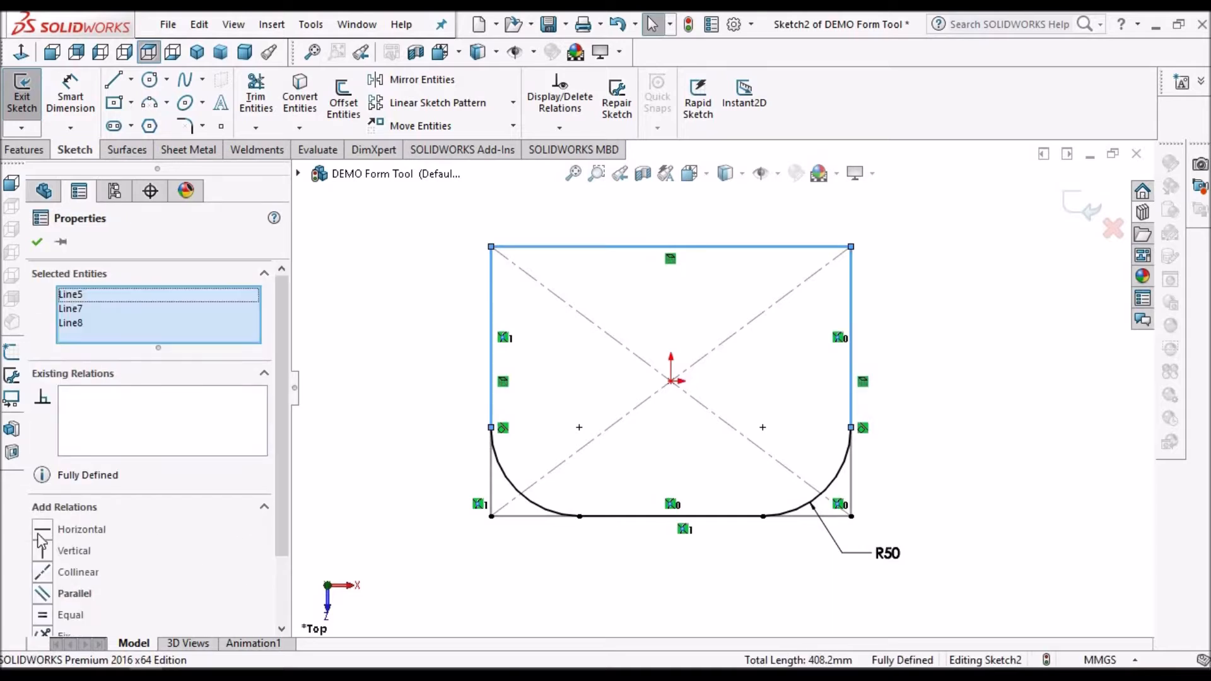
scroll(280, 533, down, 3)
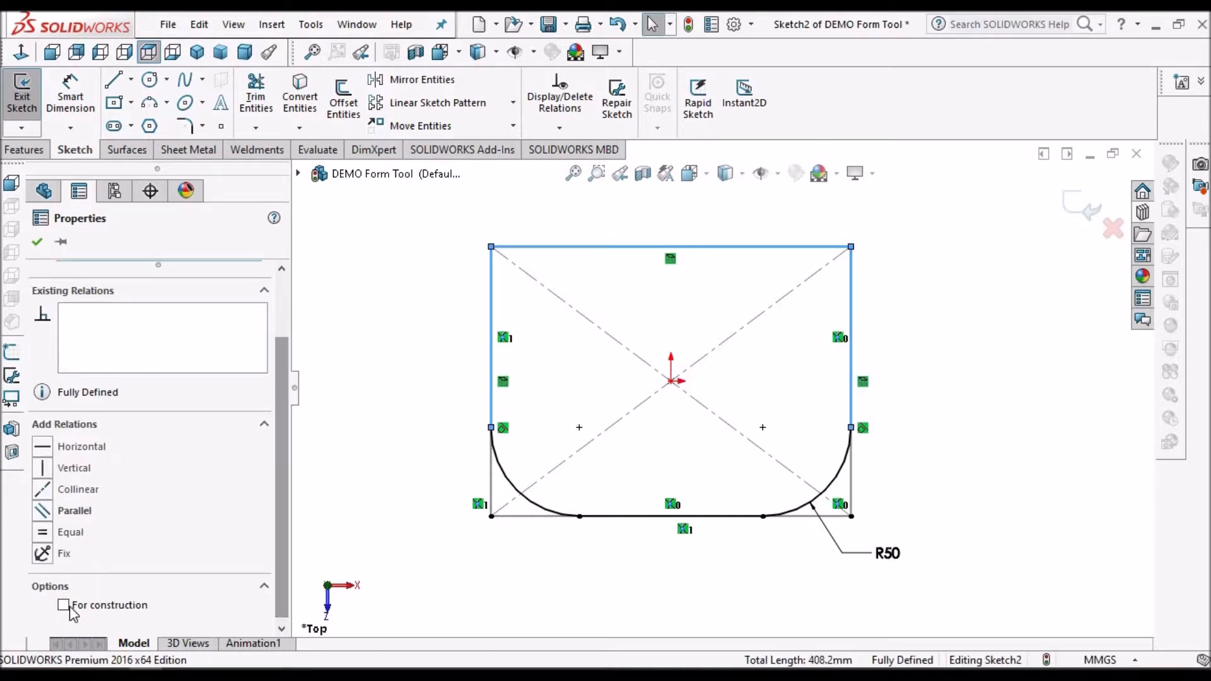
click(37, 241)
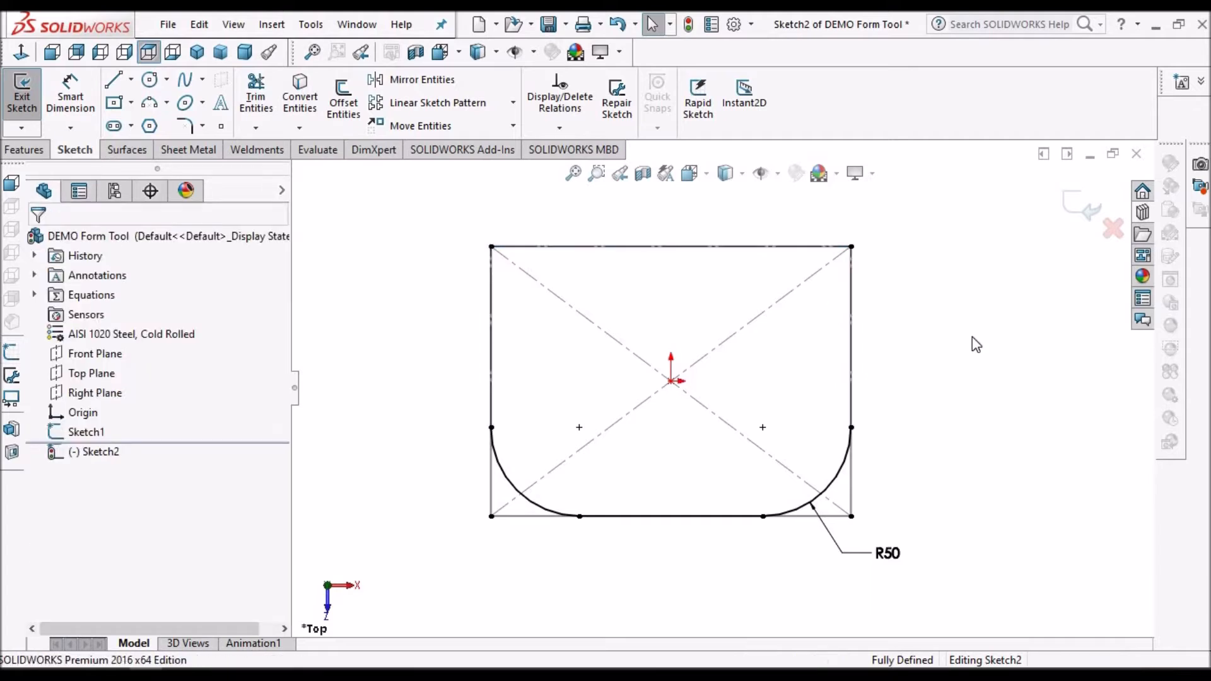
Sketch a three-point arc of about 102 mm radius bulging upward between the upper ends of the two corner fillets.
click(148, 104)
scroll(637, 357, down, 2)
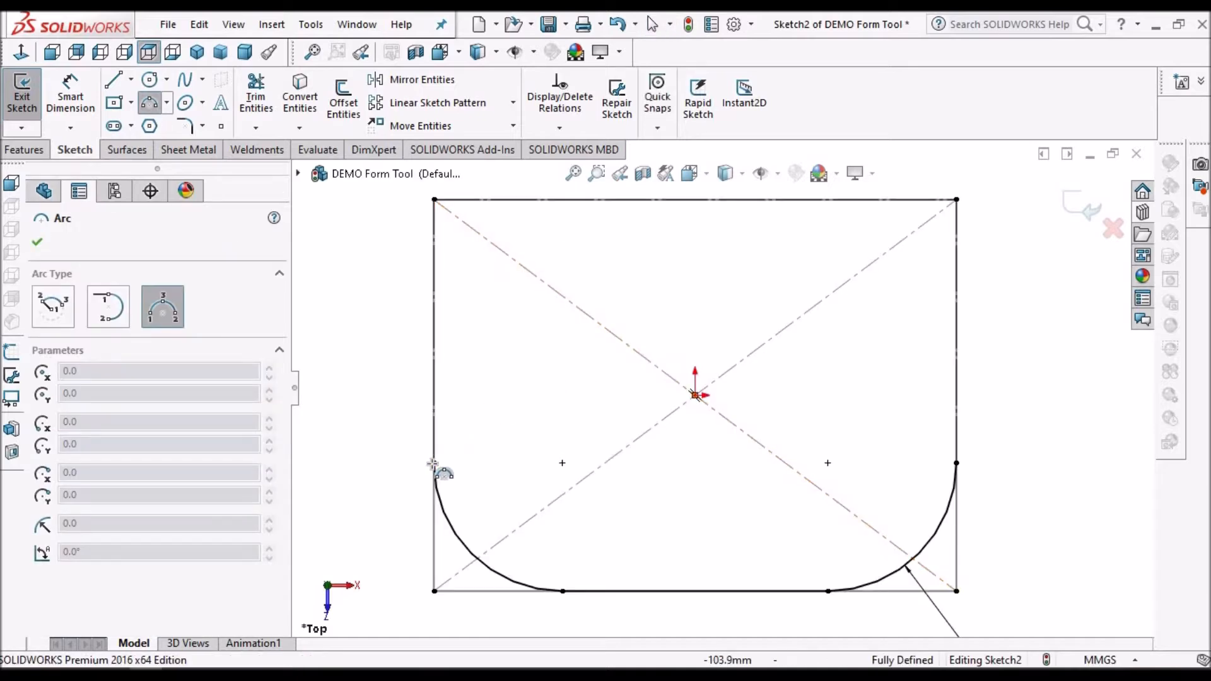
click(435, 463)
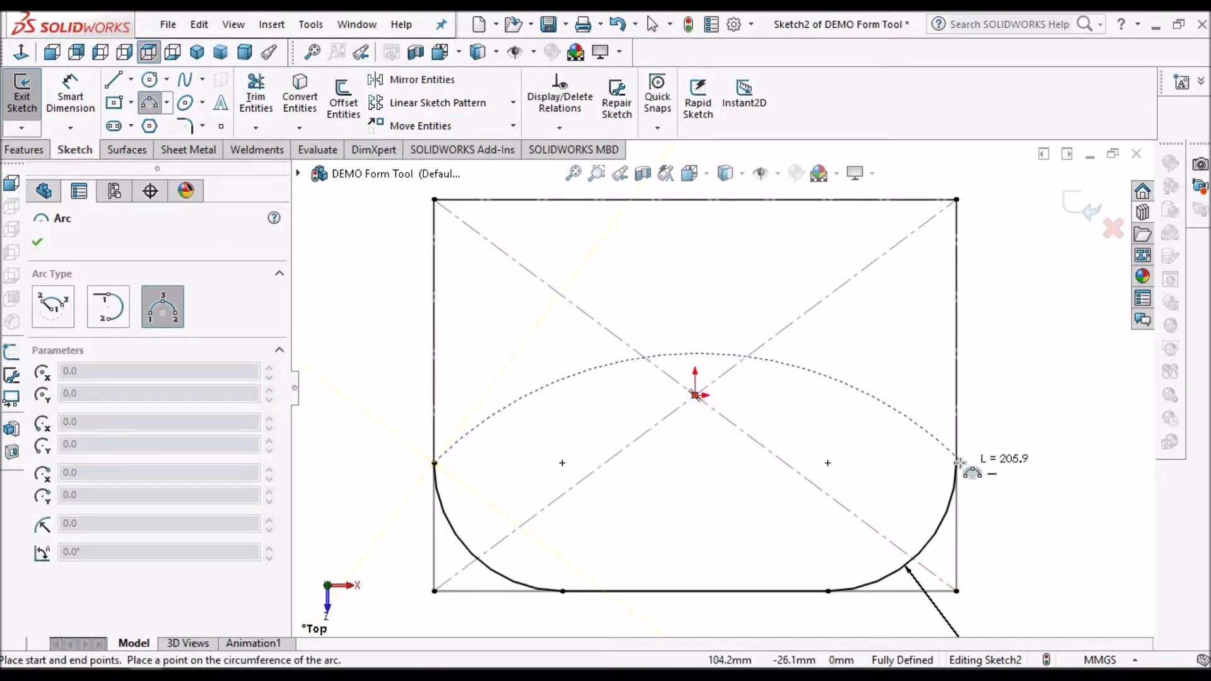
click(957, 463)
click(694, 395)
click(751, 232)
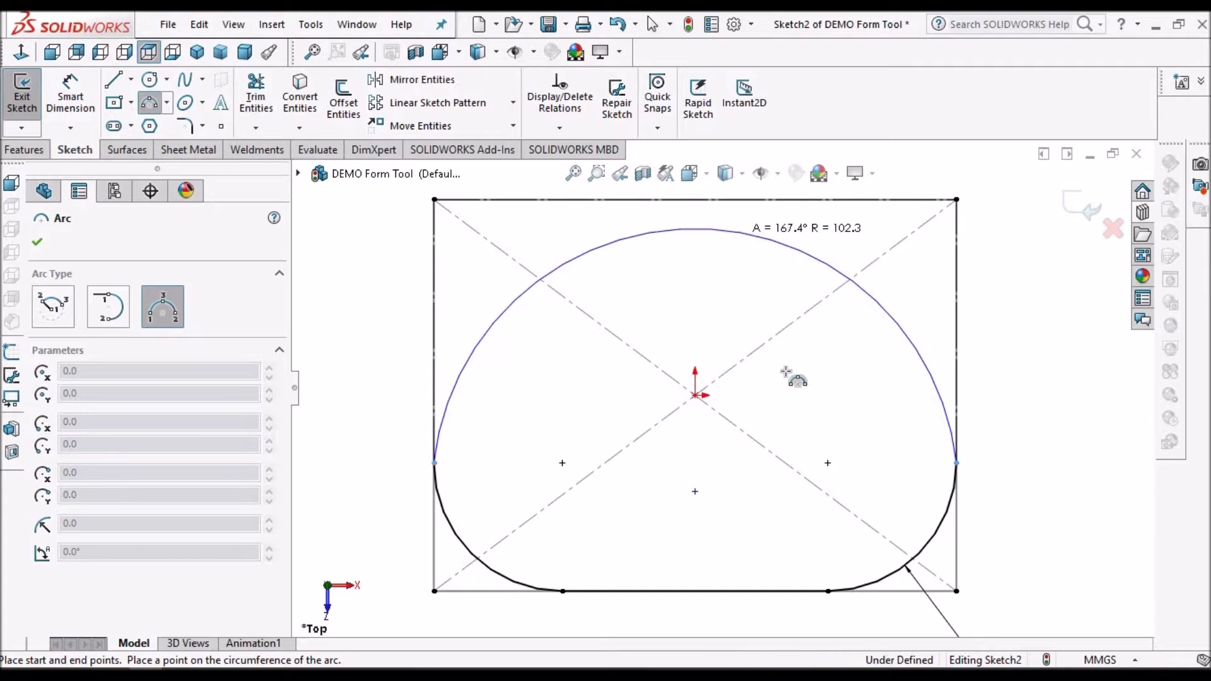
key(Escape)
key(Escape)
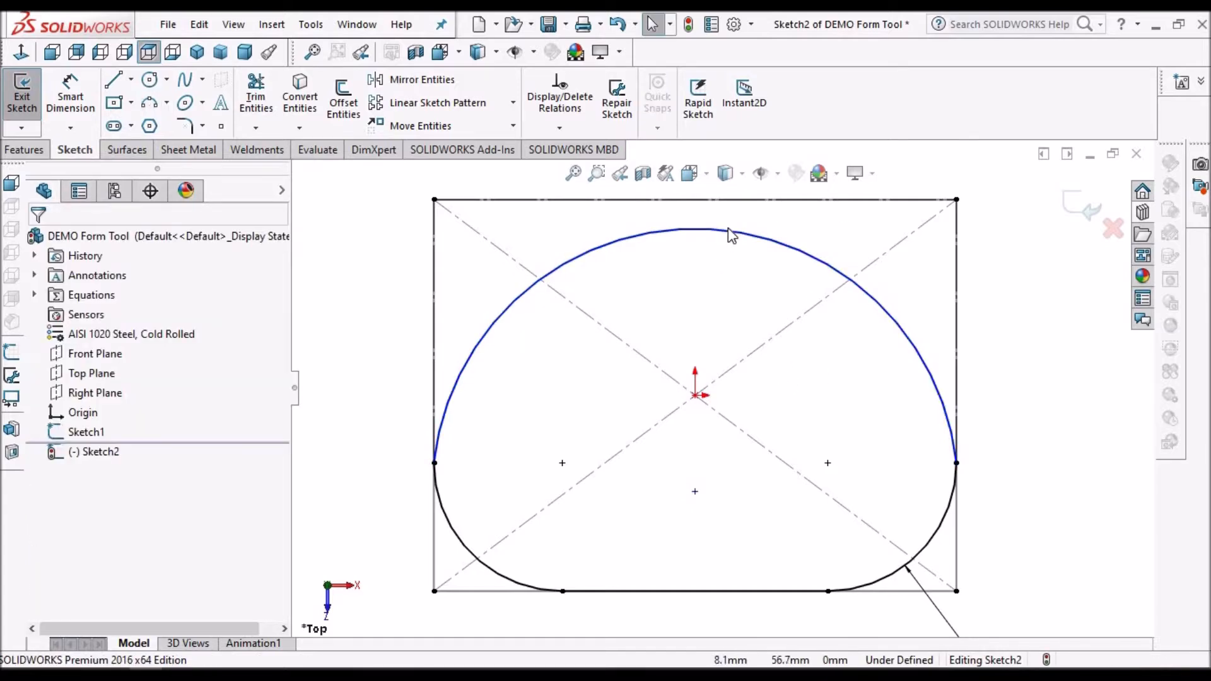
Make the large arc tangent to the upper horizontal construction line and exit the sketch.
click(736, 245)
scroll(716, 240, up, 1)
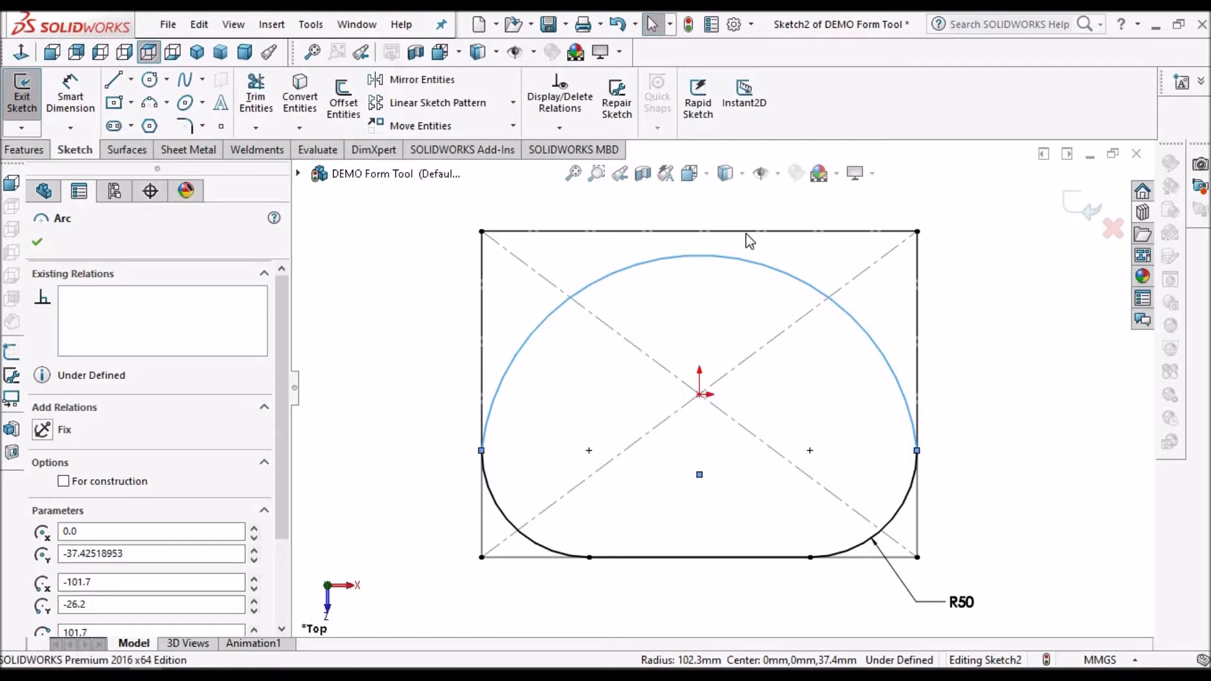
ctrl+click(747, 235)
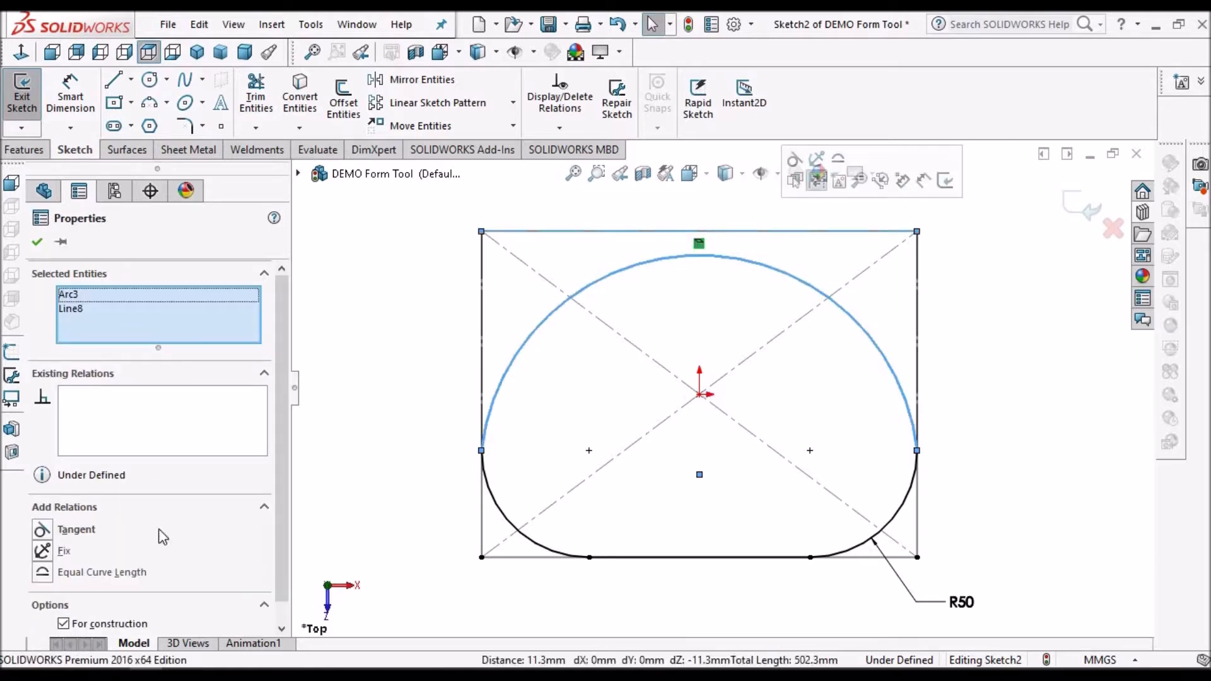
click(42, 529)
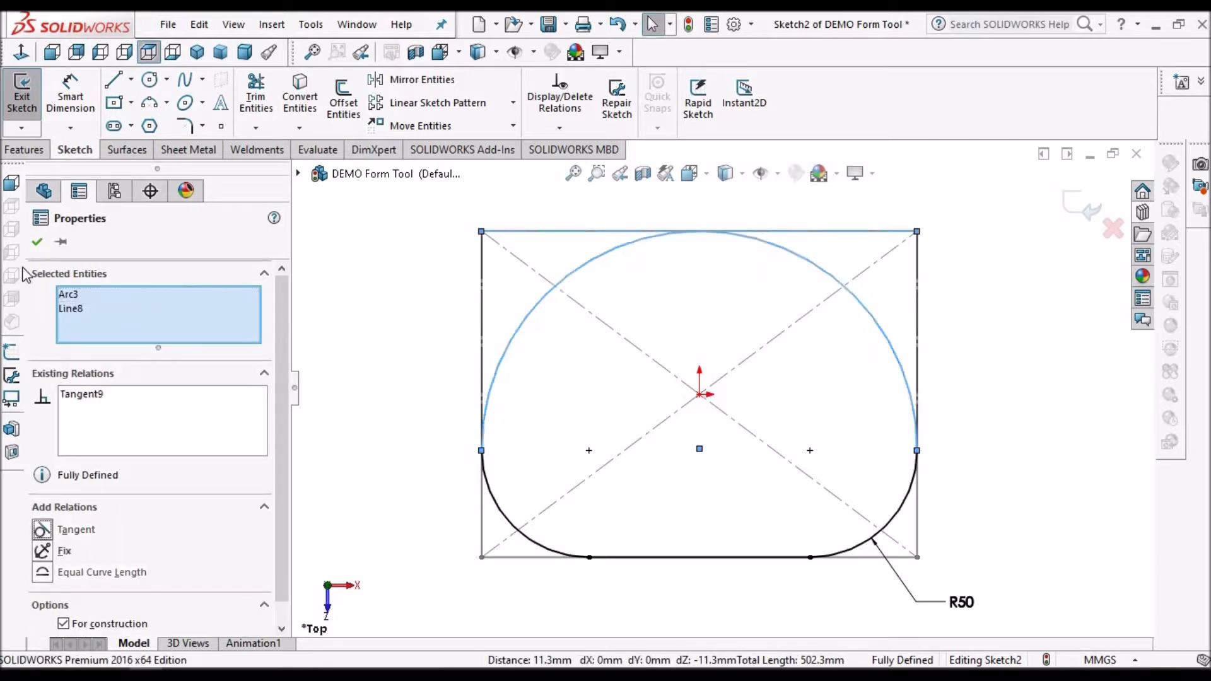
click(38, 246)
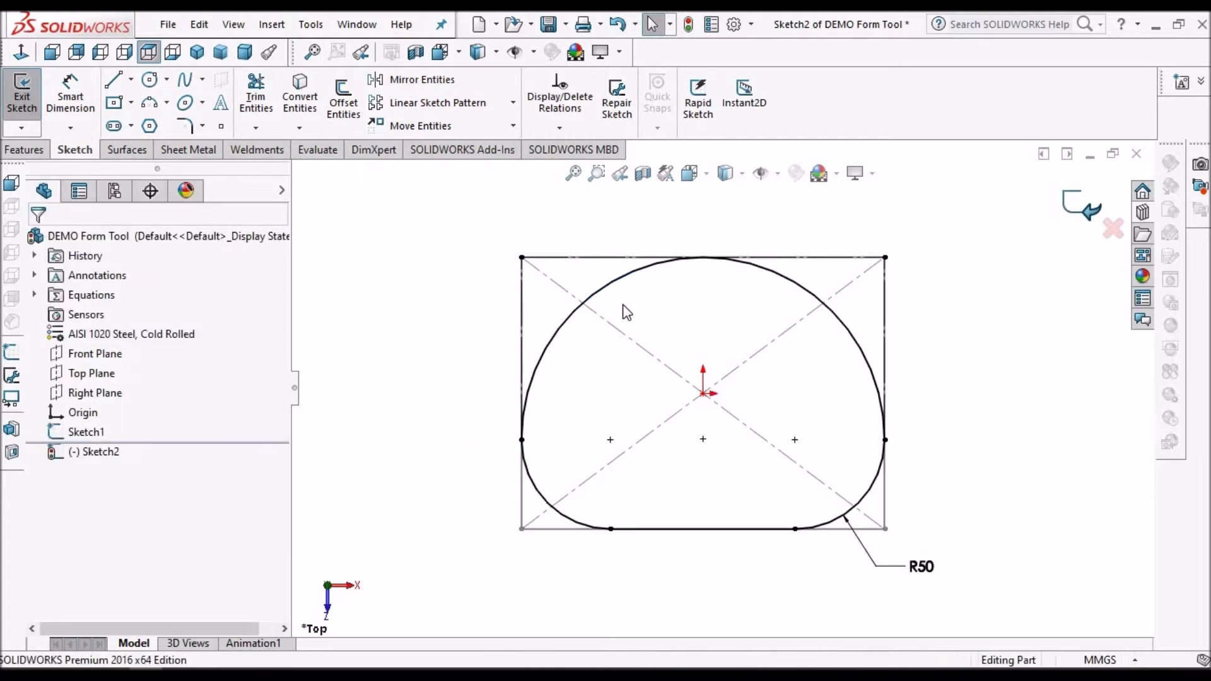
In a new sketch on the Top Plane, offset the entire rounded profile 20 mm inward and exit the sketch.
click(85, 374)
click(22, 91)
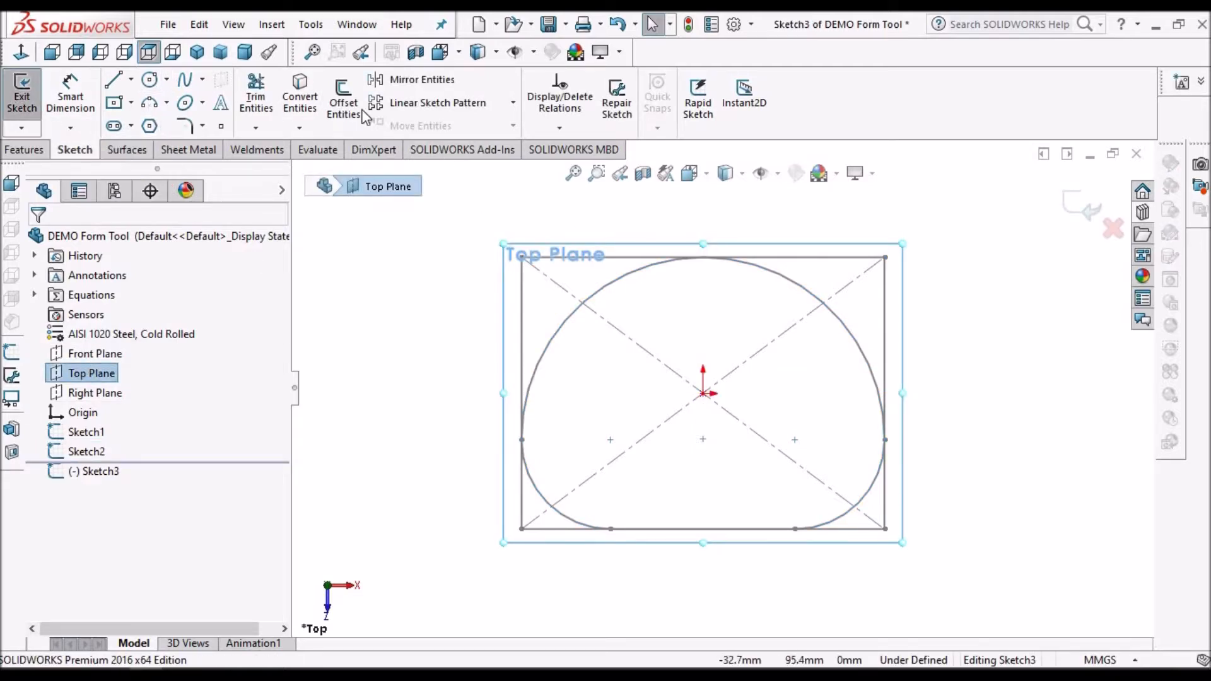
click(345, 104)
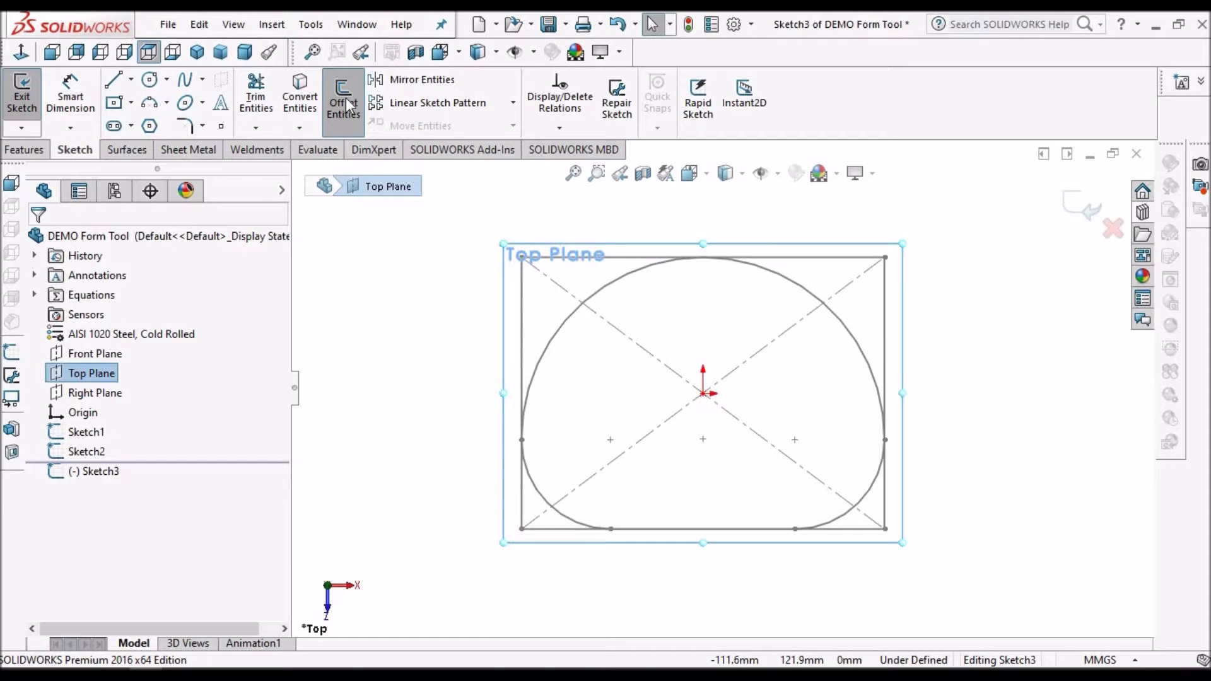
click(766, 270)
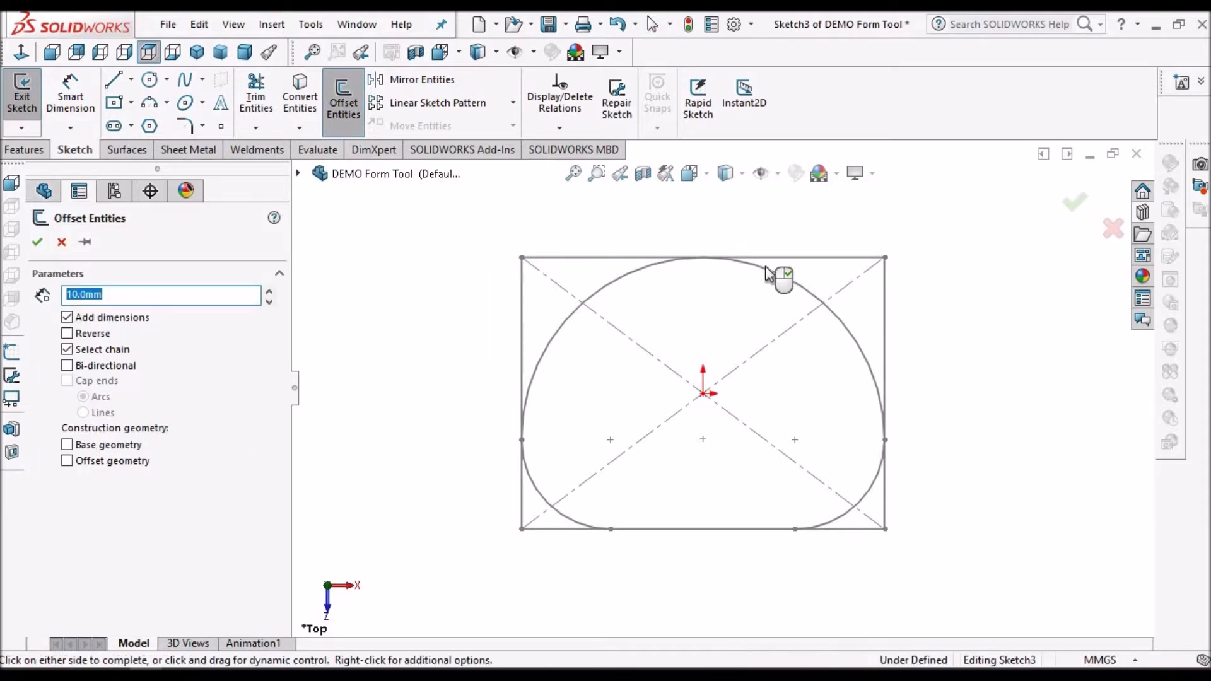
click(766, 272)
click(67, 334)
text(2)
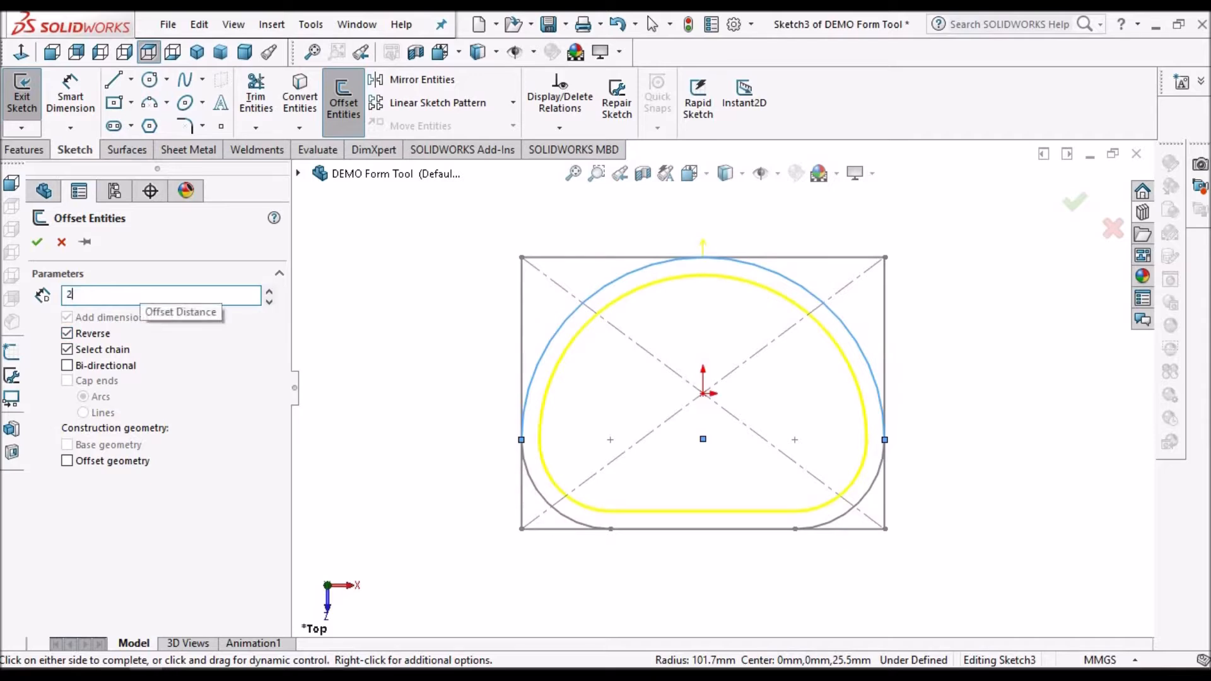
text(0)
key(Return)
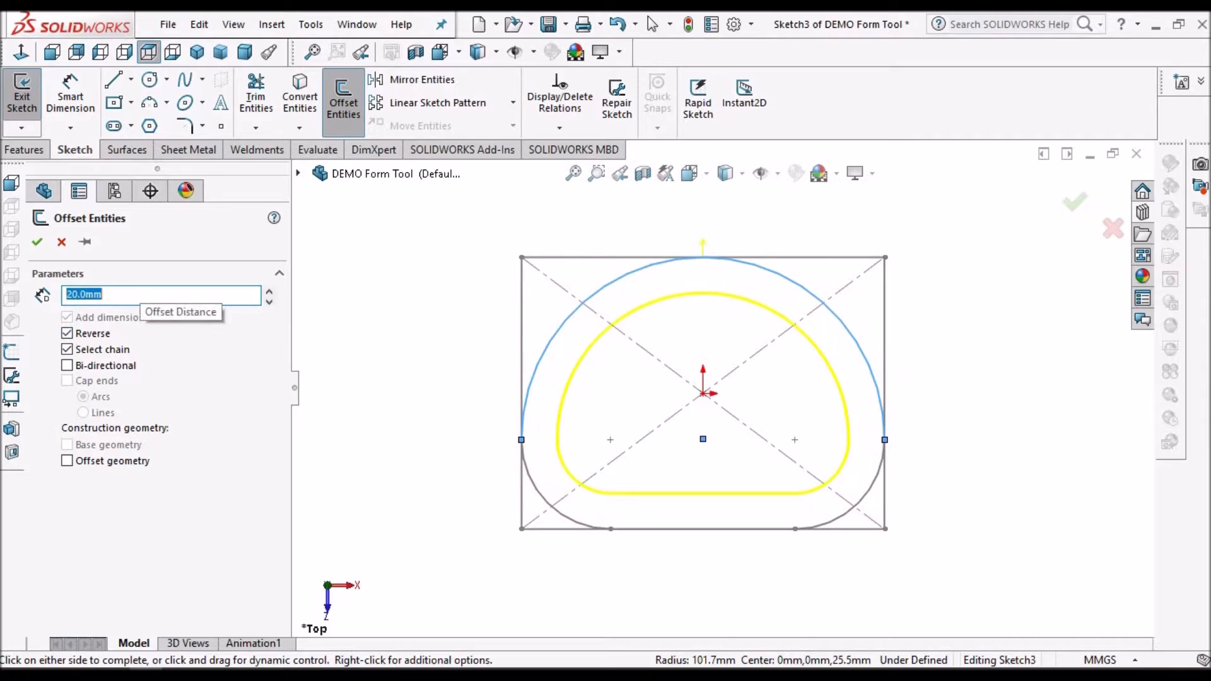
click(37, 243)
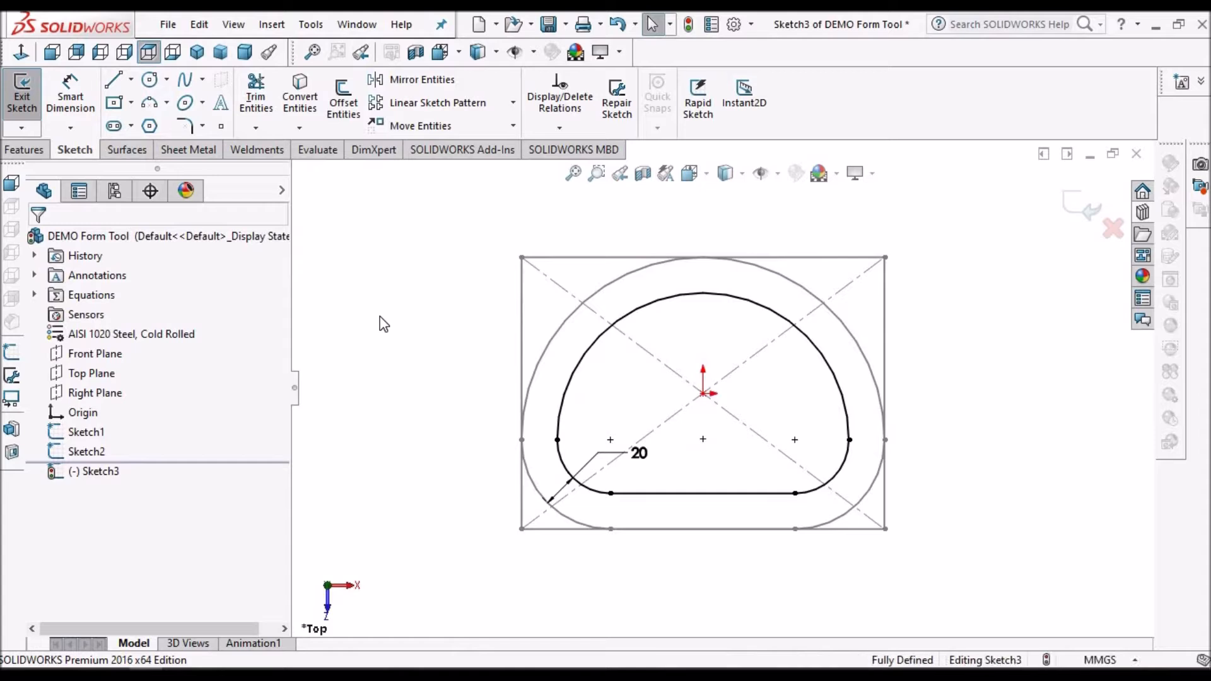
click(1082, 206)
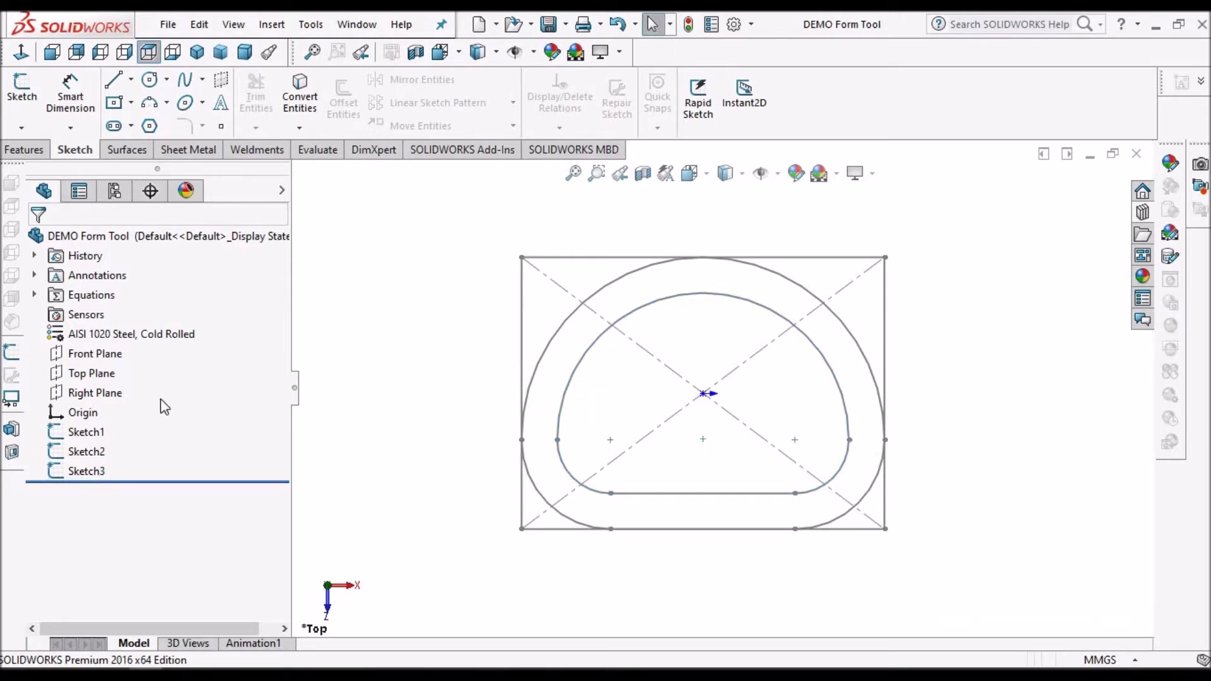
Start another sketch on the Top Plane and convert the large upper arc of the outer profile into it.
click(92, 373)
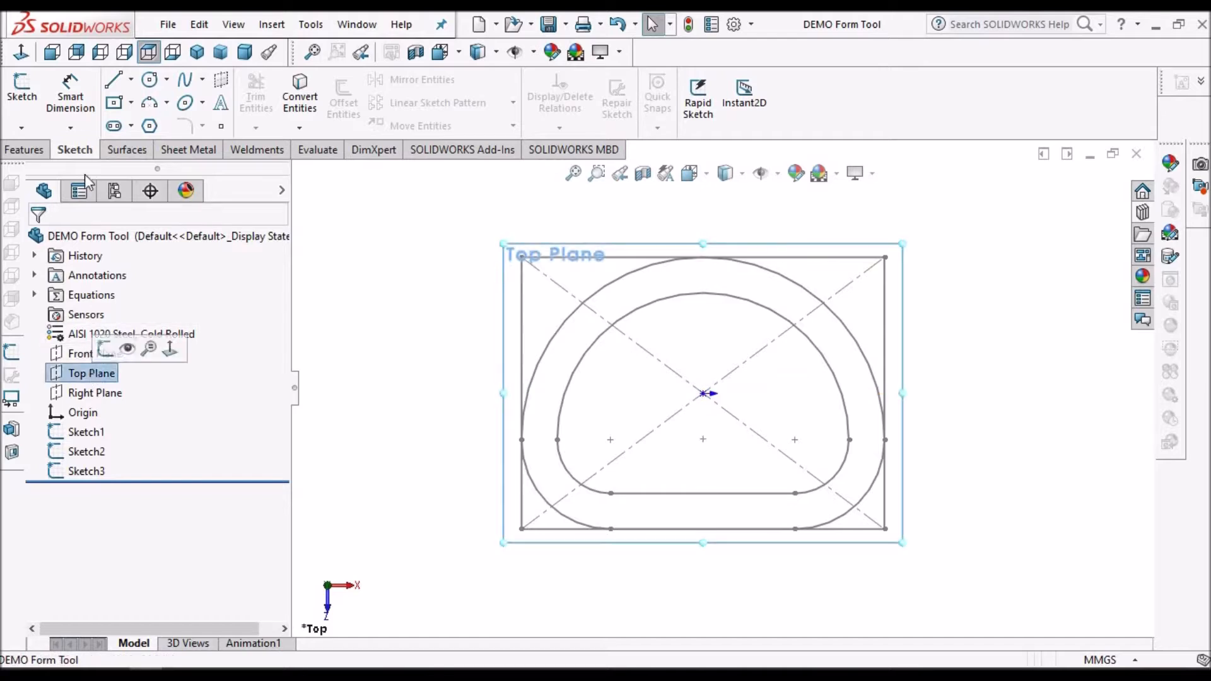
click(22, 88)
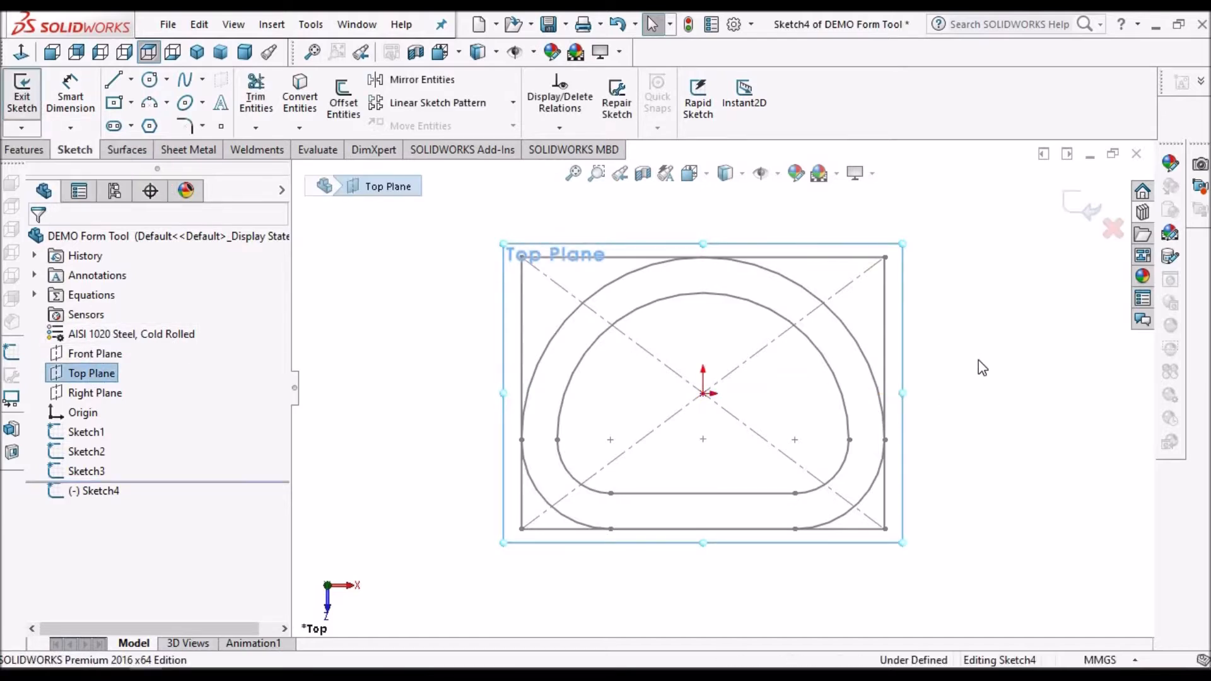
click(862, 347)
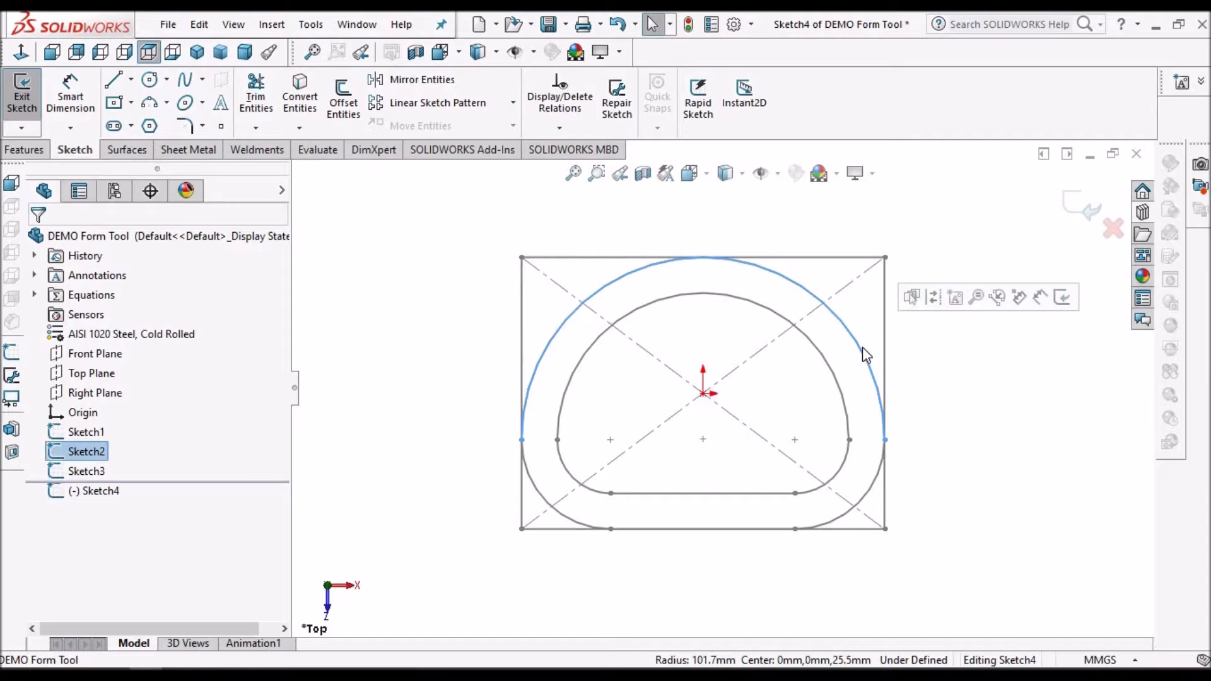
click(299, 96)
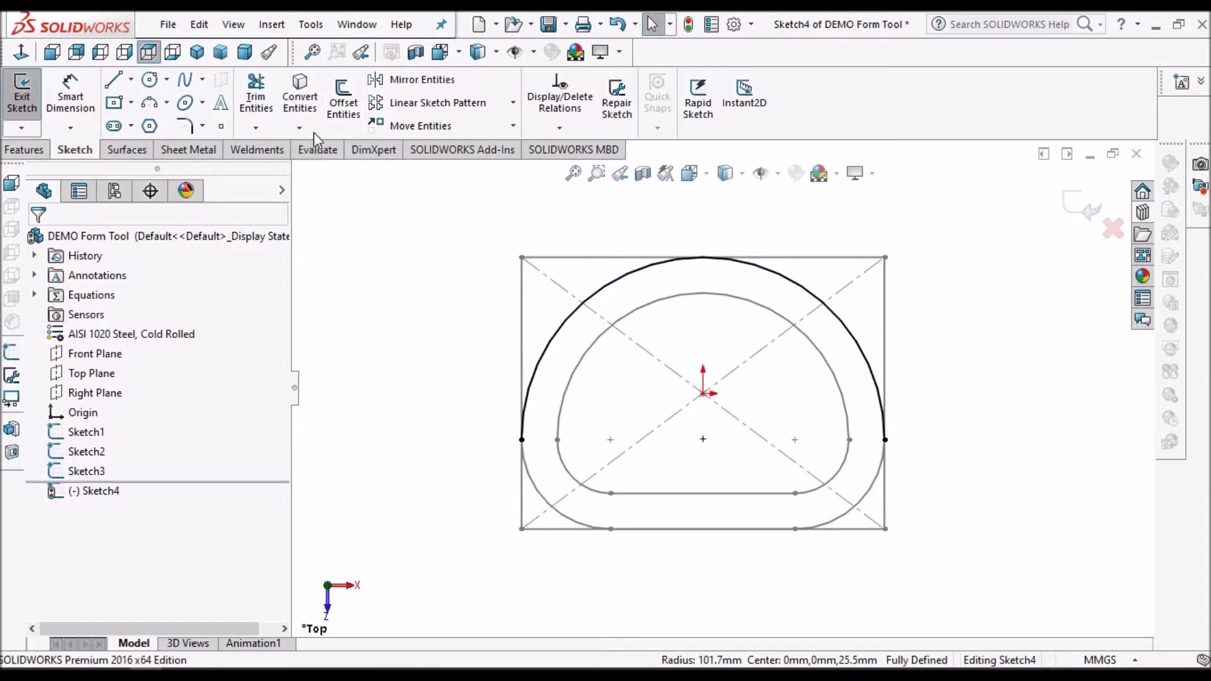
Convert the lower straight line of the outer rounded profile (Line6 of Sketch2), using Select Other to pick it over the rectangle's line.
click(309, 106)
click(544, 498)
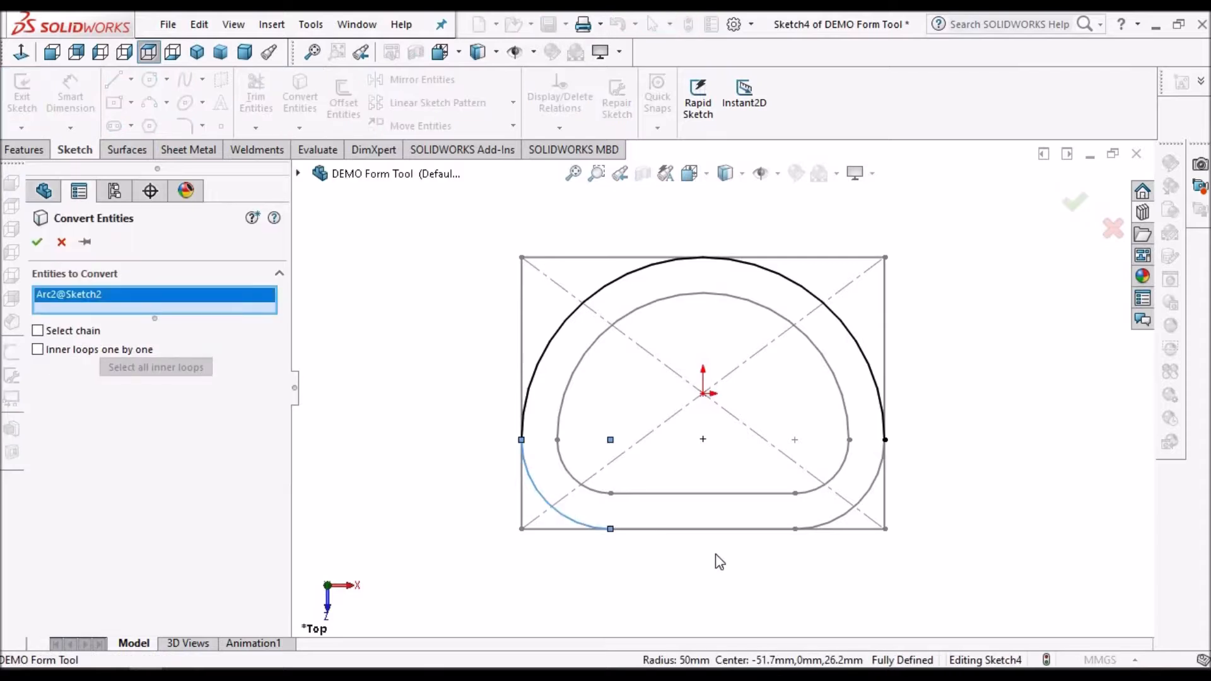
click(719, 529)
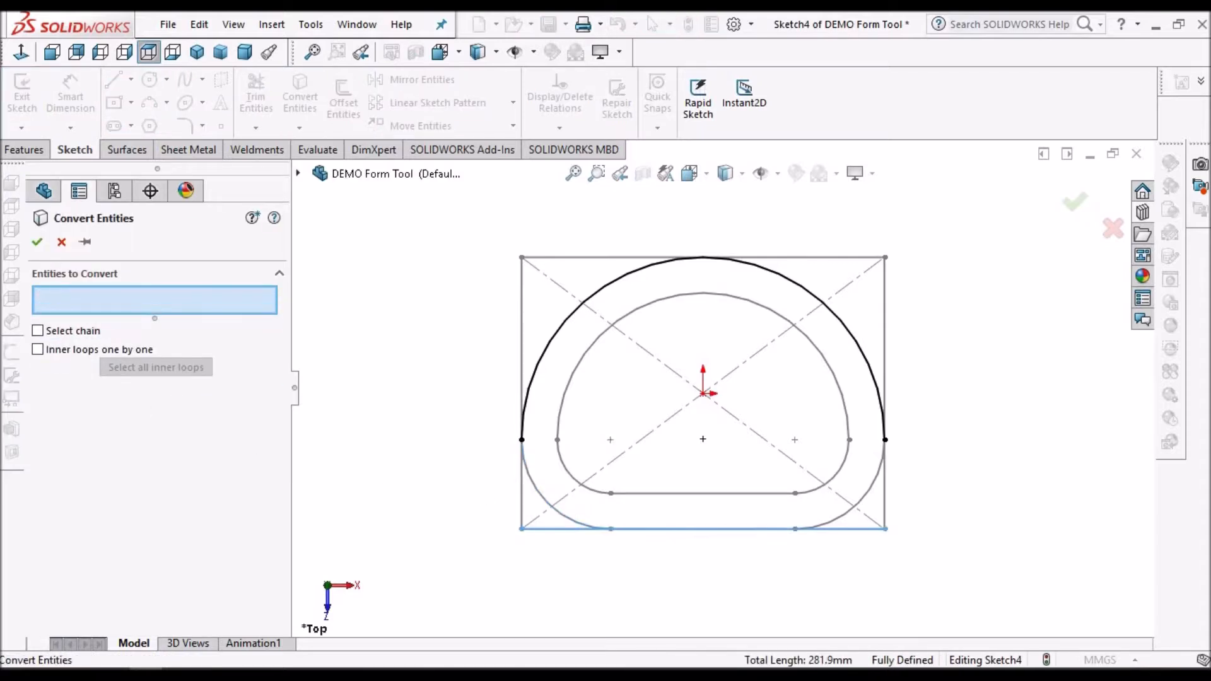
right_click(716, 529)
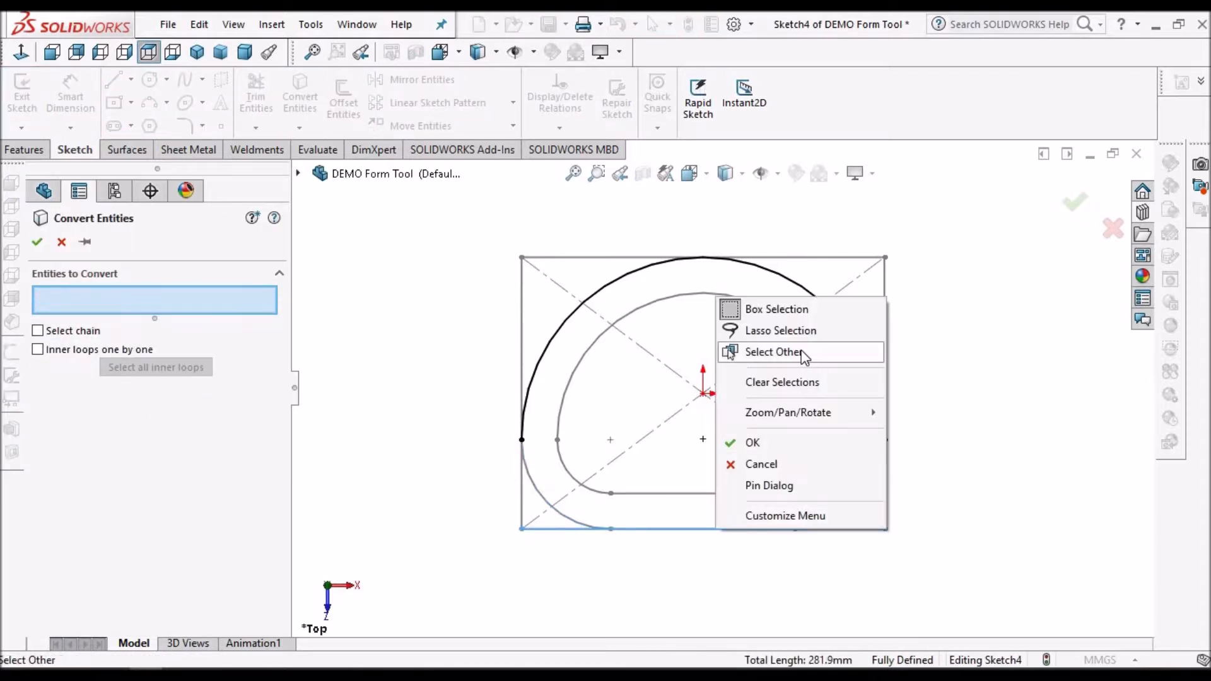
click(801, 352)
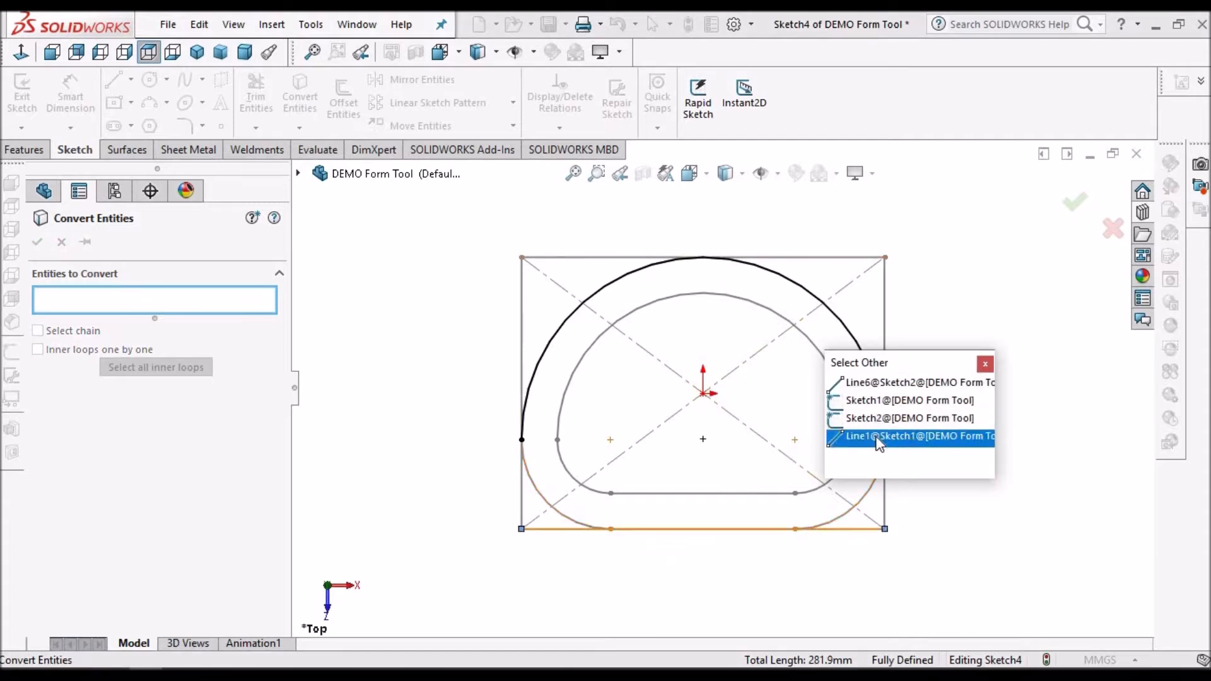
click(884, 386)
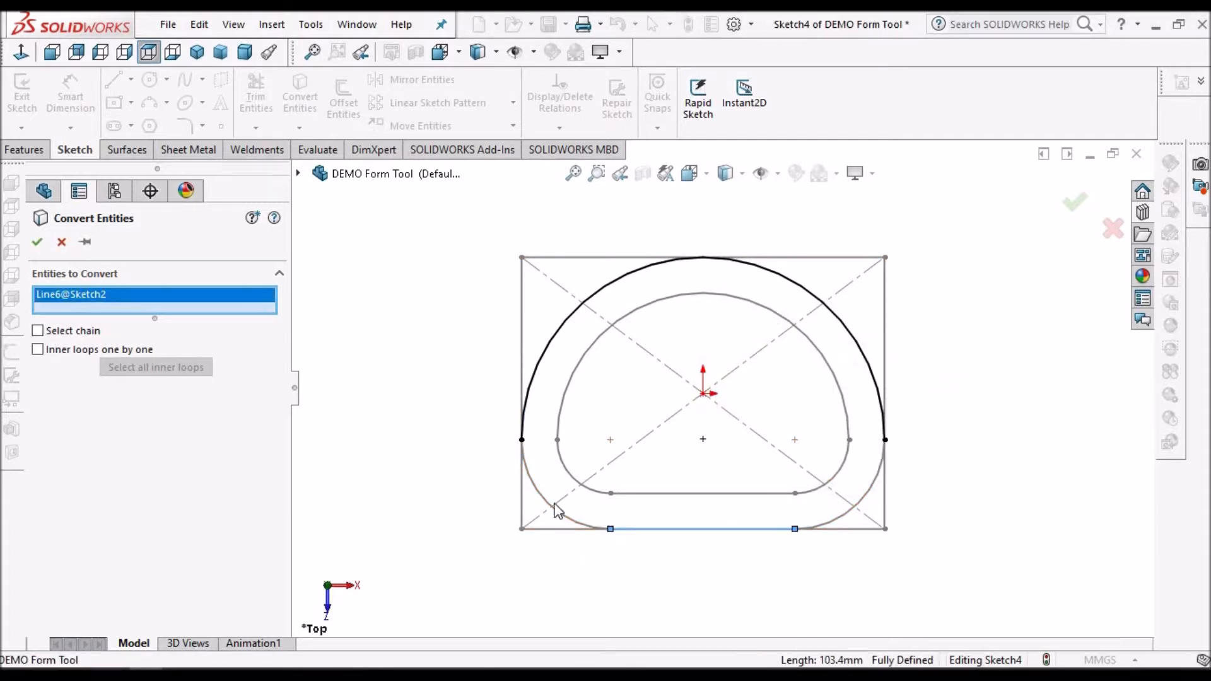
click(37, 242)
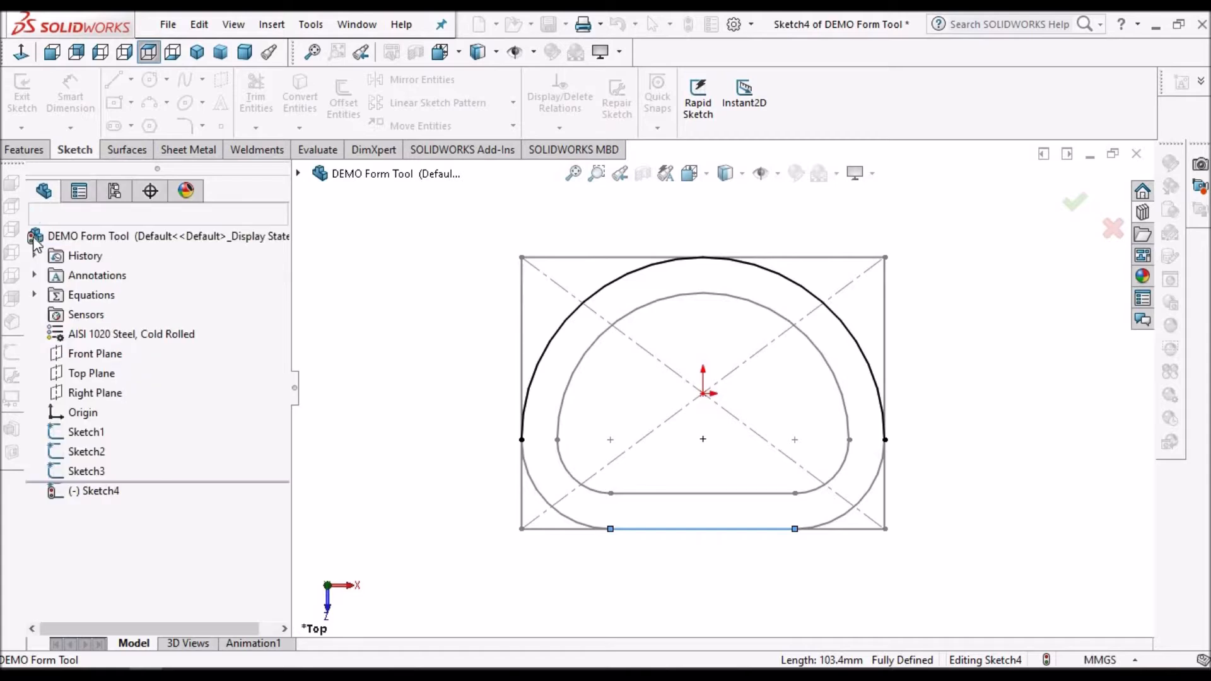
Convert the two lower corner arcs of the outer profile to close the contour in the current sketch.
click(318, 123)
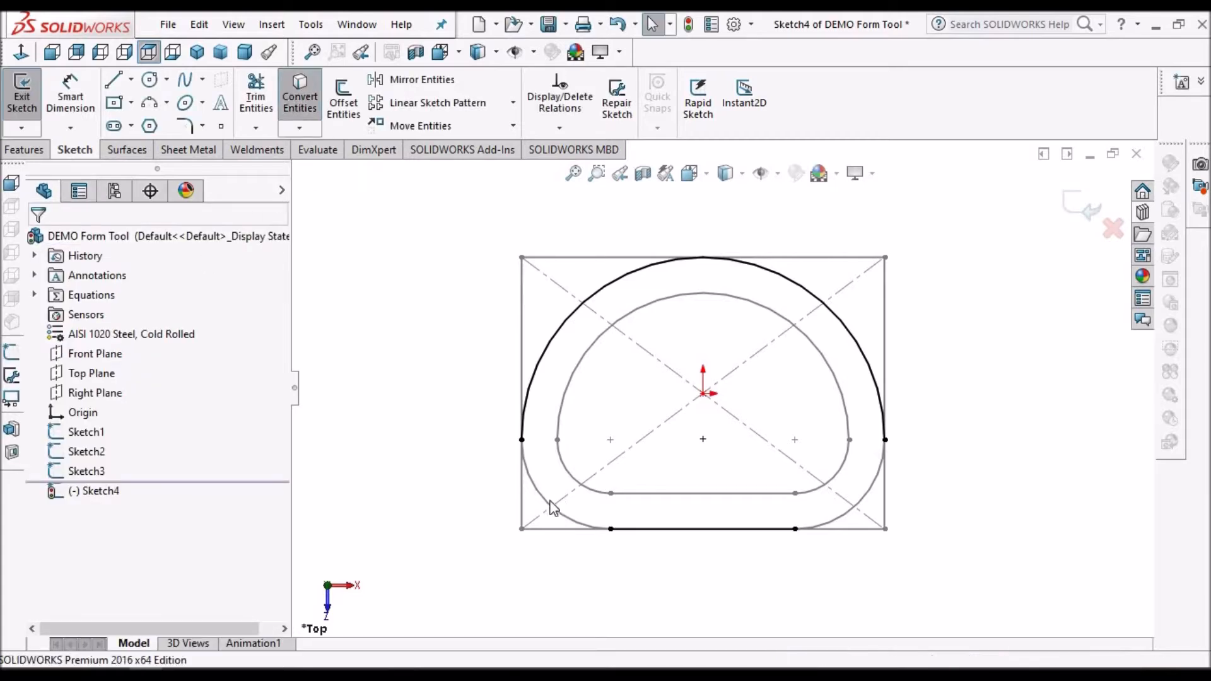
click(541, 495)
click(881, 491)
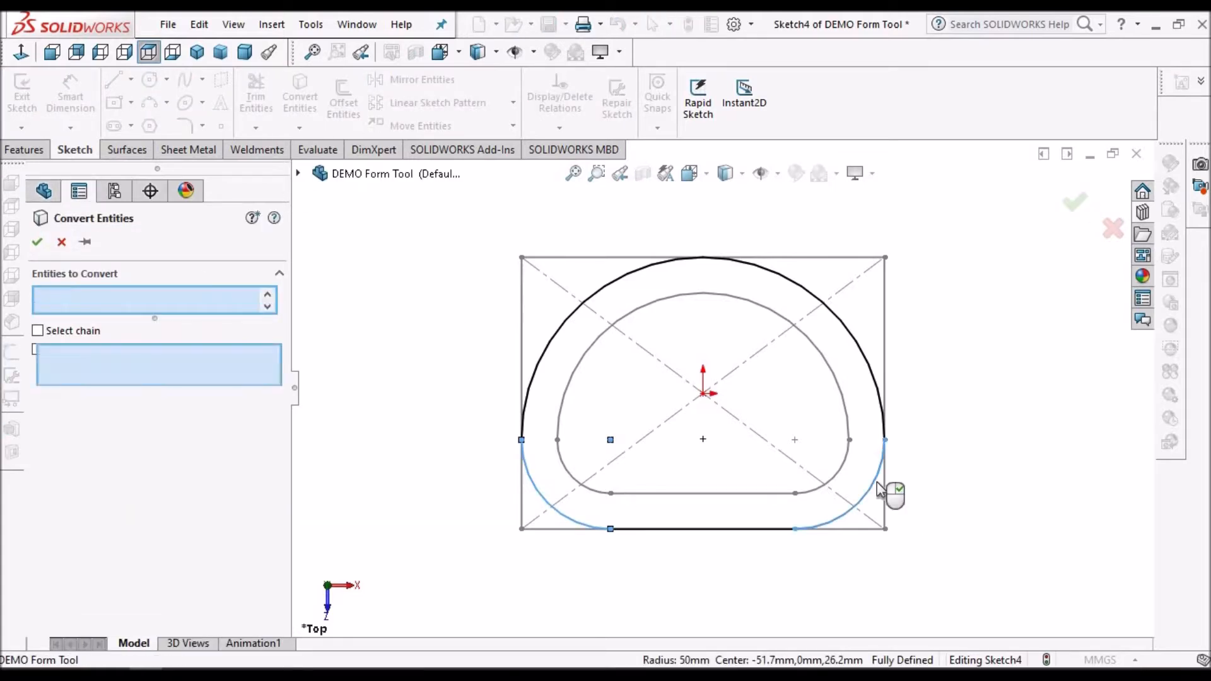
key(Return)
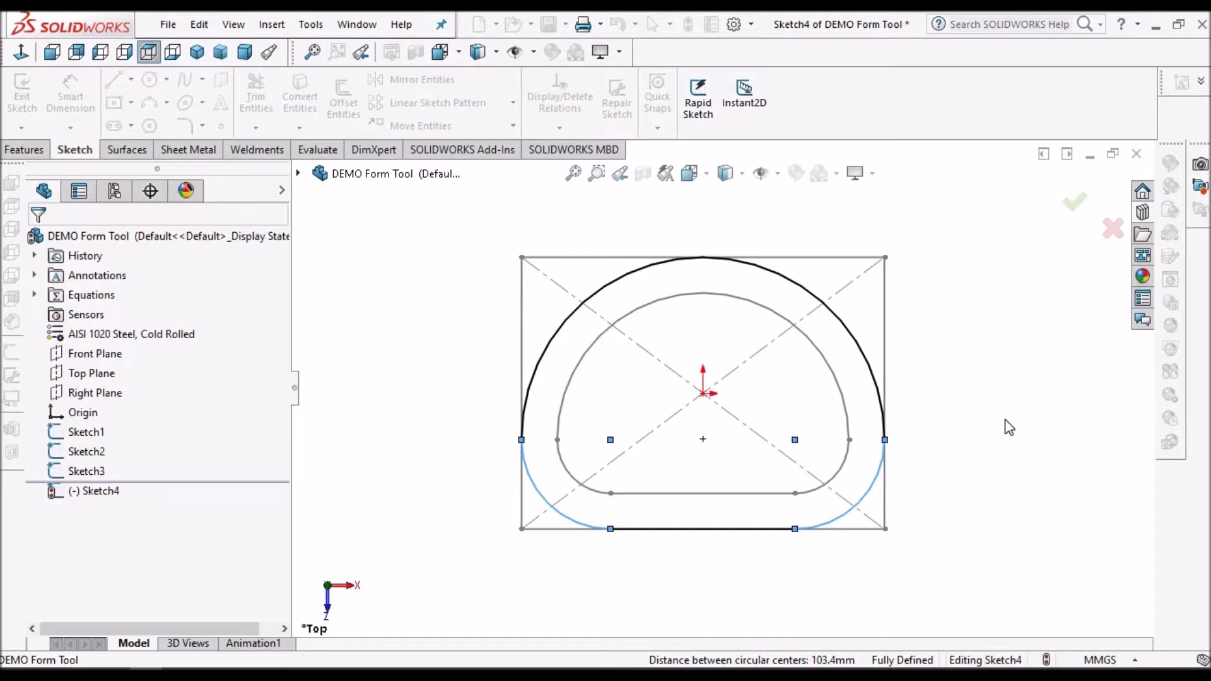
Extrude the closed outer rounded profile 10 mm Blind with the direction reversed to run below the Top Plane.
click(25, 149)
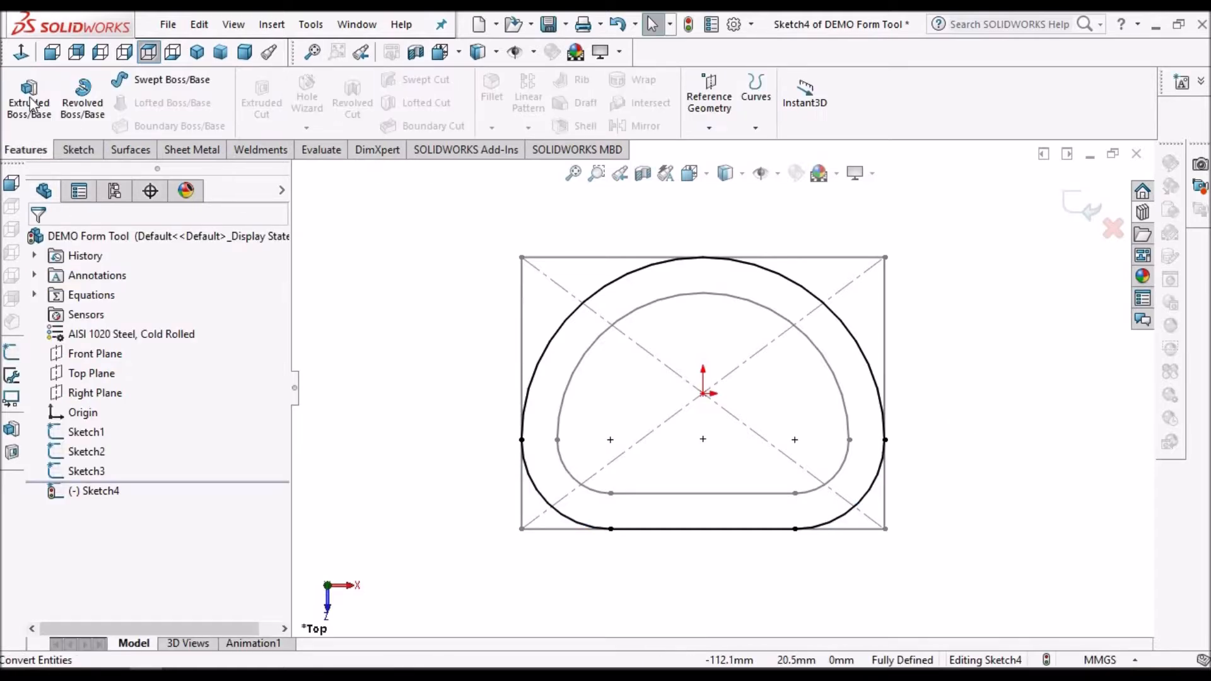
click(27, 91)
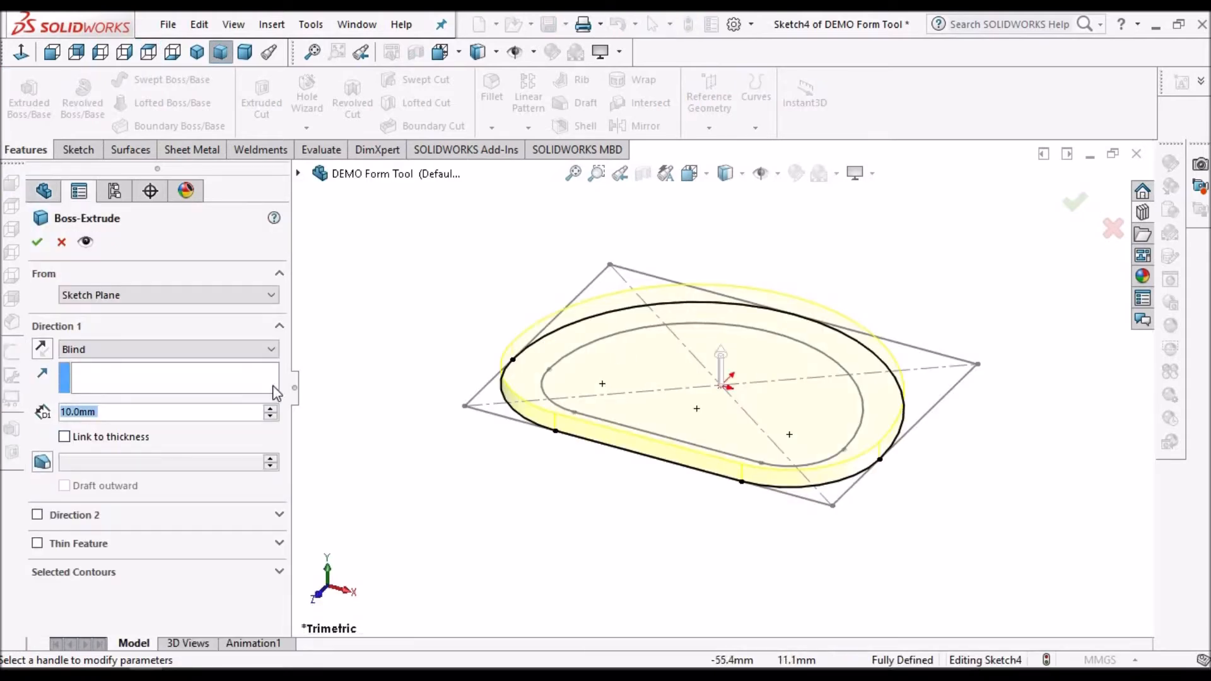
click(42, 348)
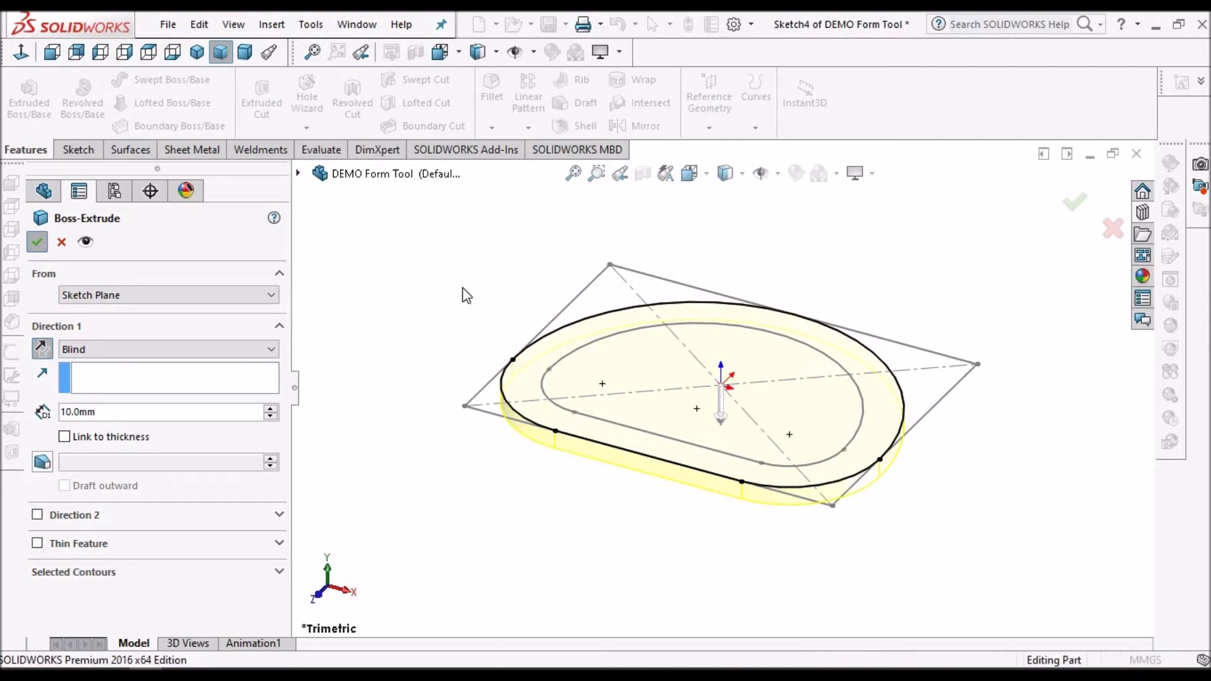
key(Return)
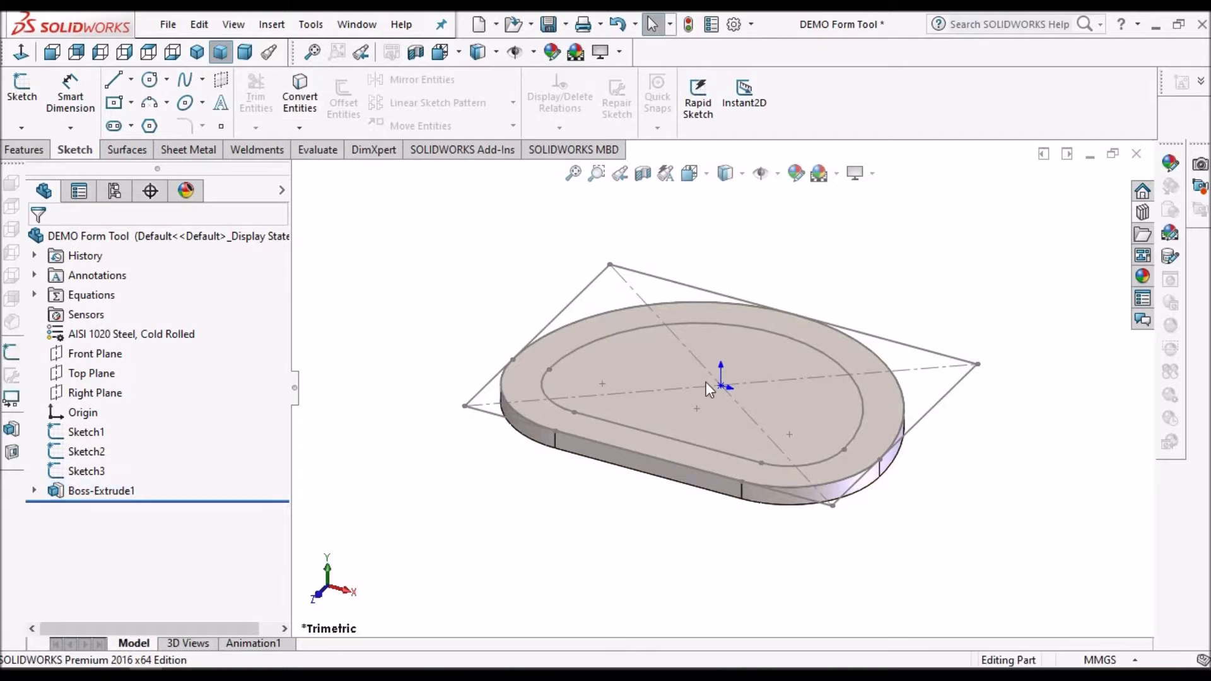
Start a sketch on the Top Plane and convert the complete inner offset profile into it as a chain.
middle_drag(706, 383, 706, 419)
click(647, 349)
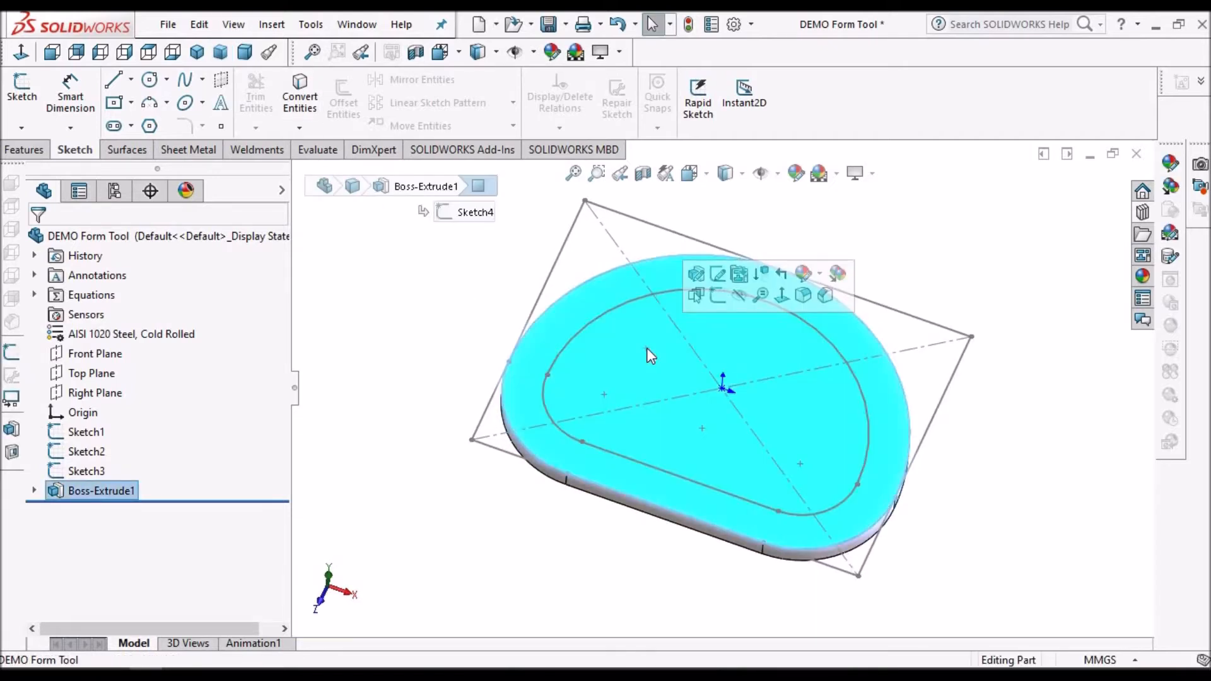
click(81, 374)
click(17, 94)
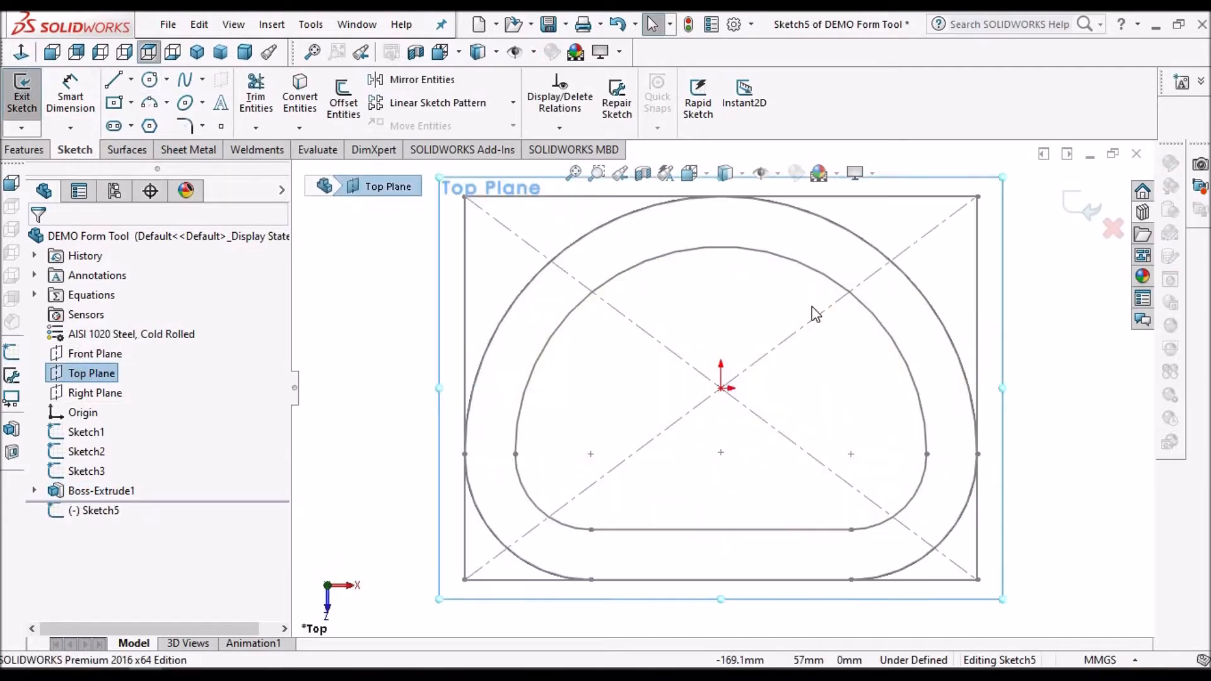
click(301, 95)
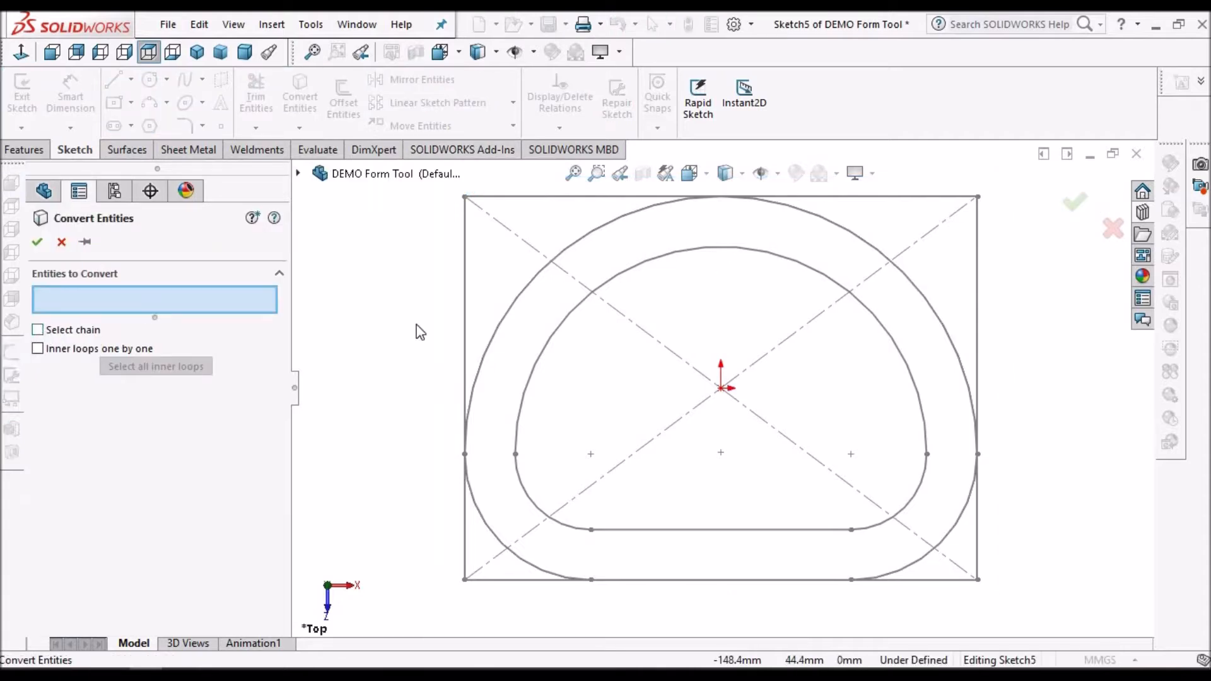
click(660, 268)
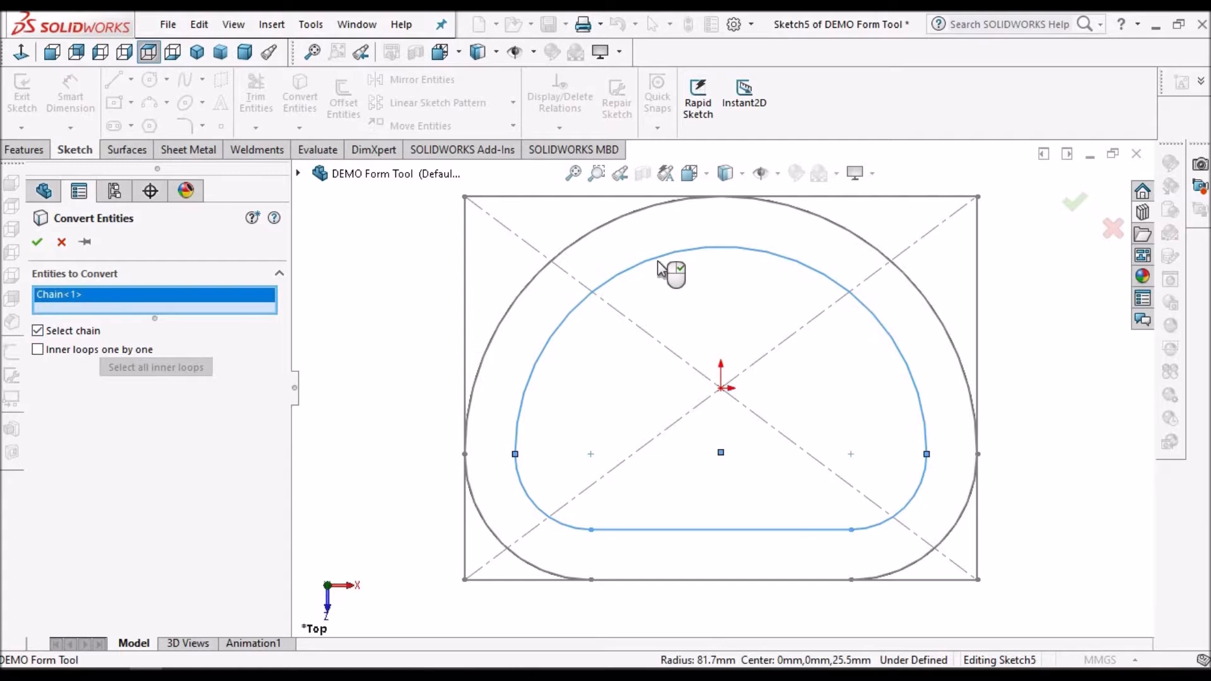
click(36, 243)
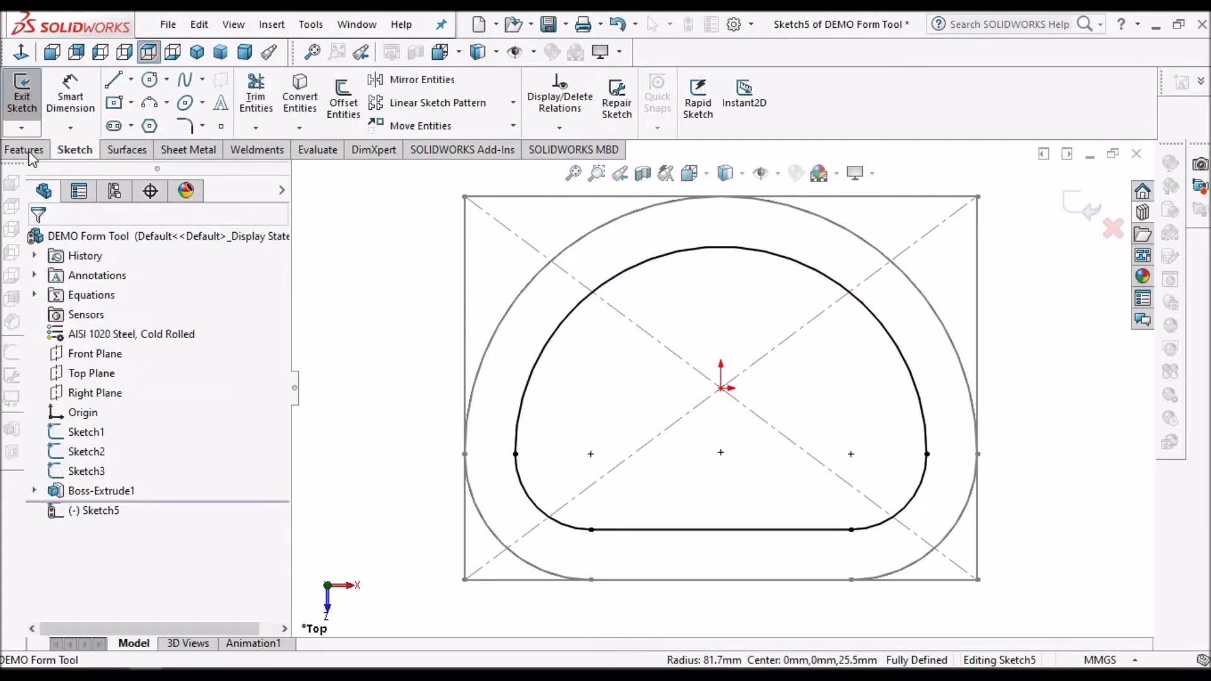
Cut-extrude the converted inner profile 5 mm deep, Blind, with a 30° inward draft.
click(41, 153)
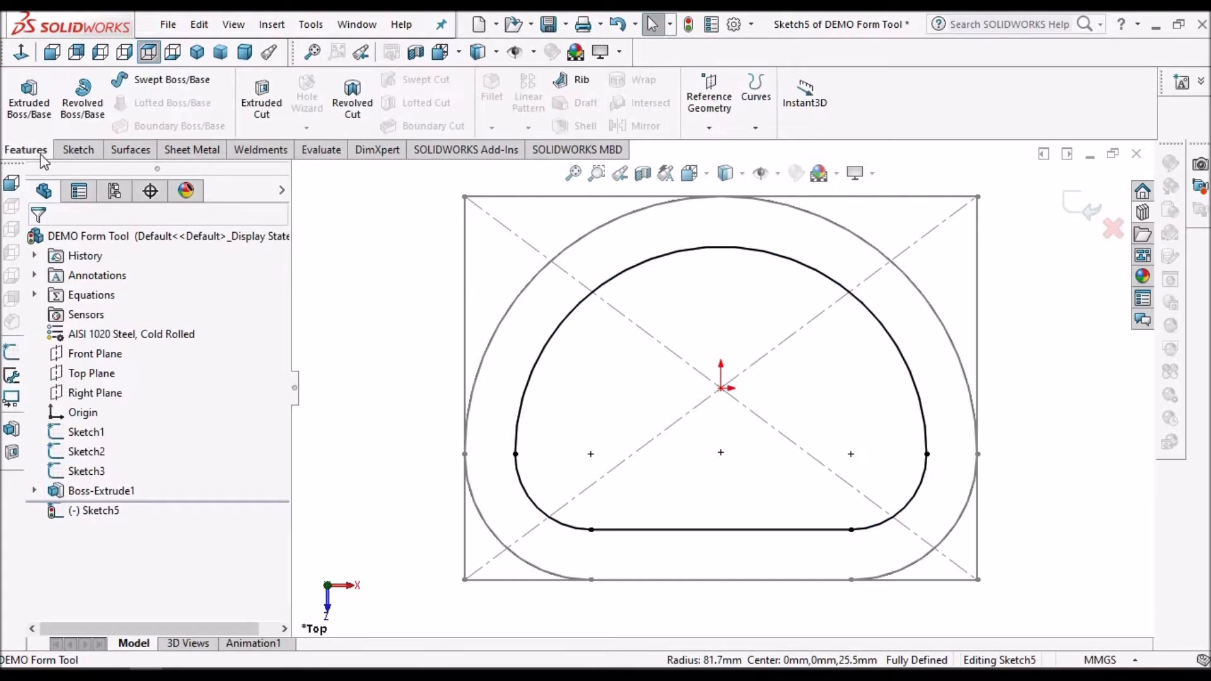
click(276, 116)
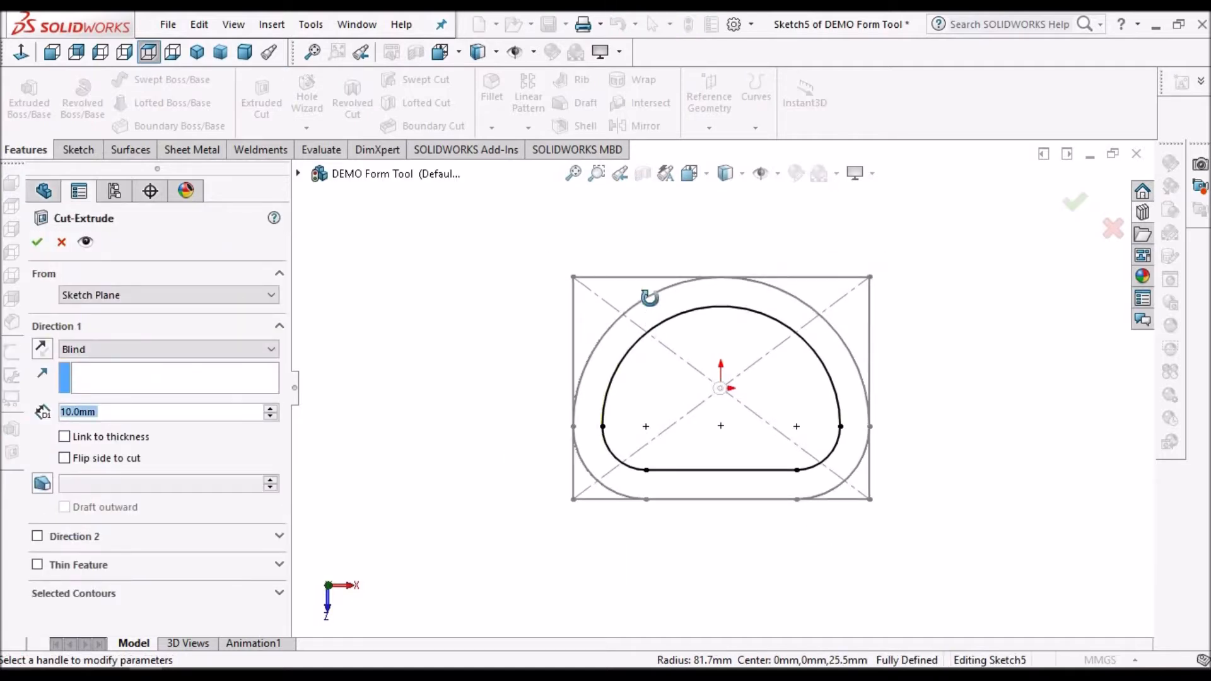
click(162, 412)
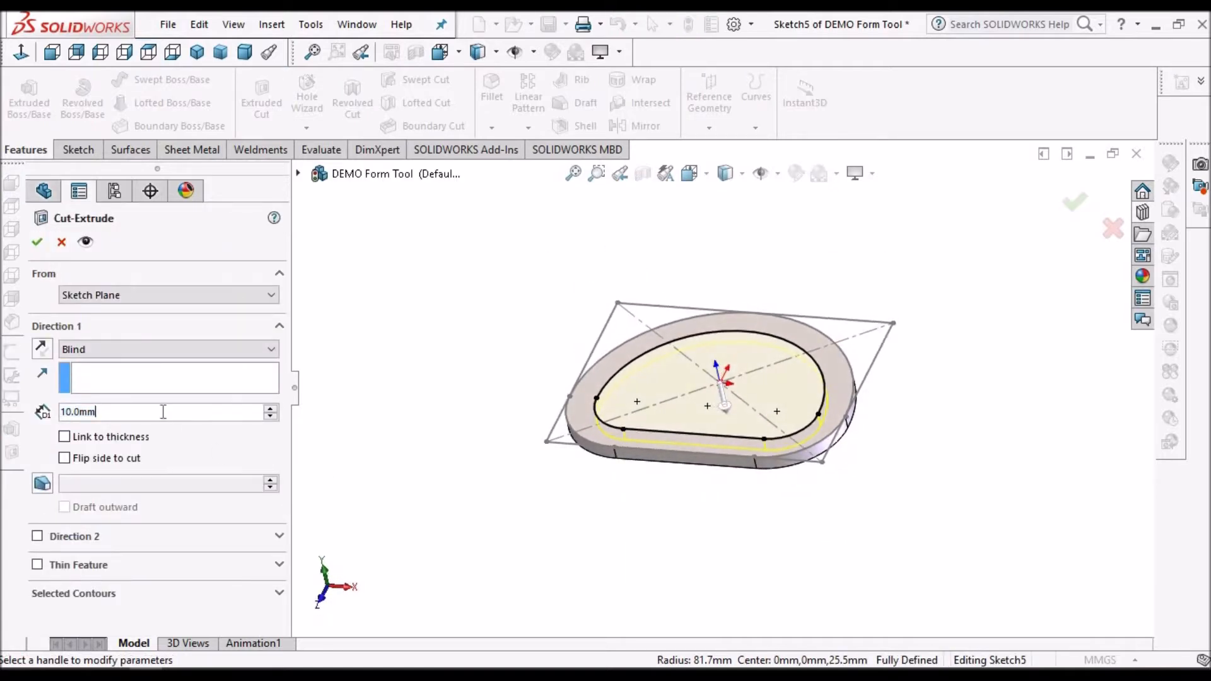
text(5)
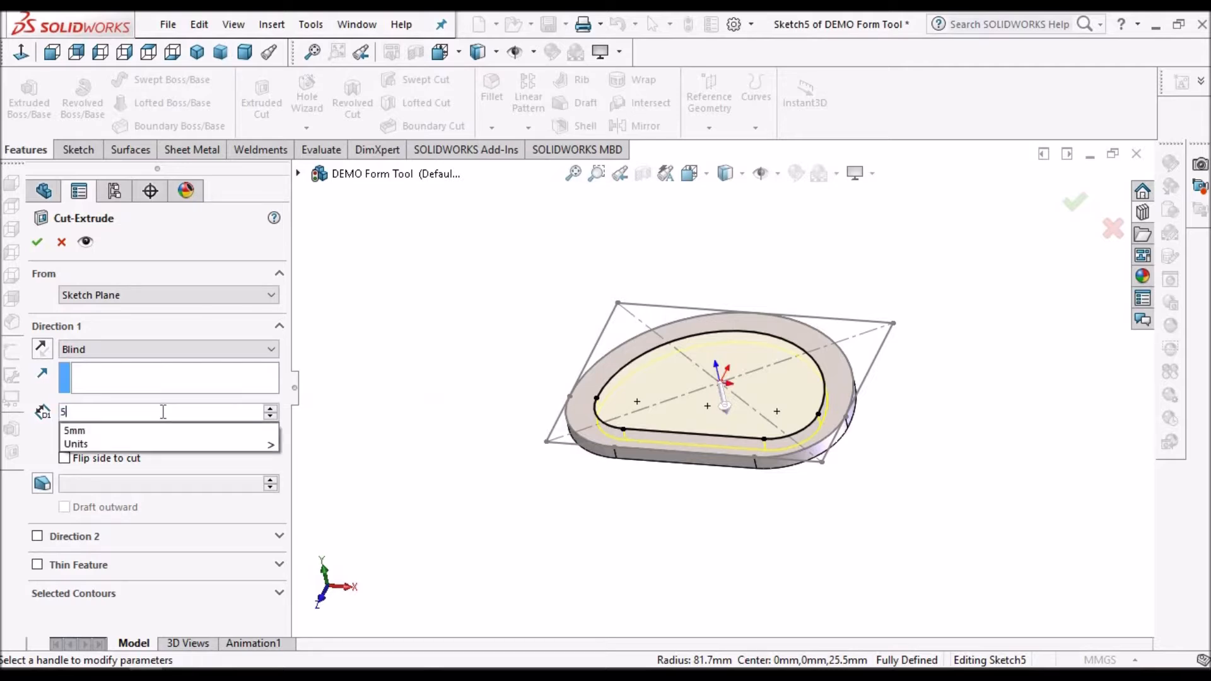
key(Return)
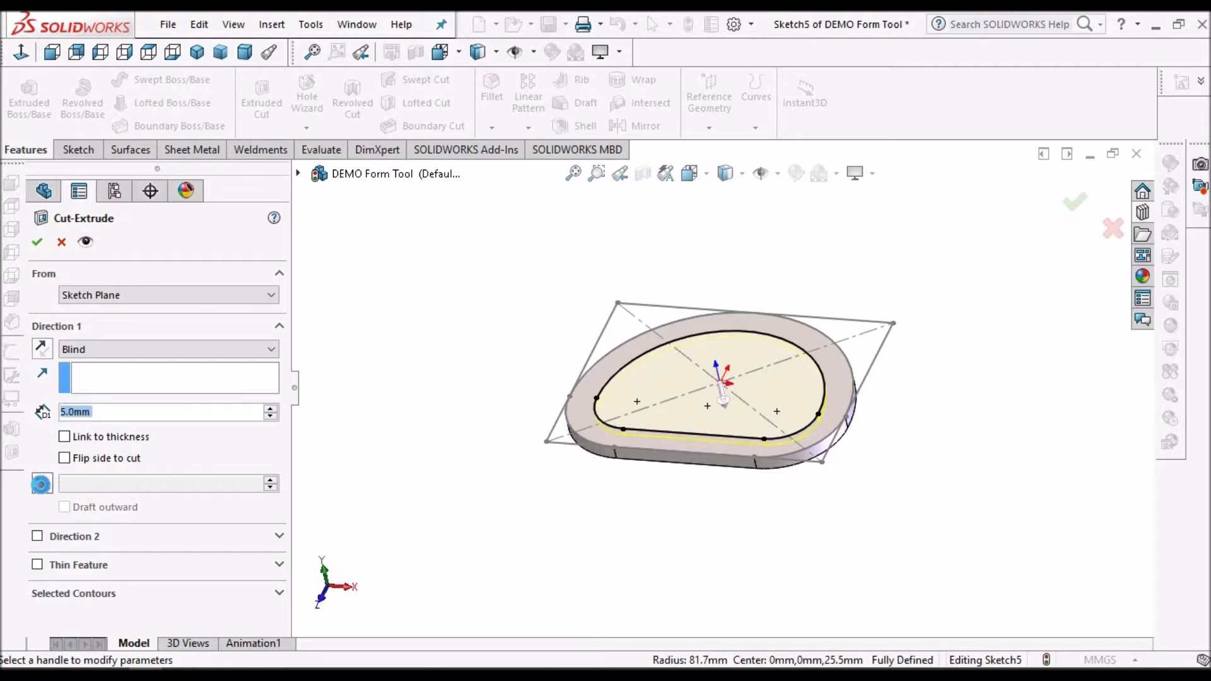
click(41, 484)
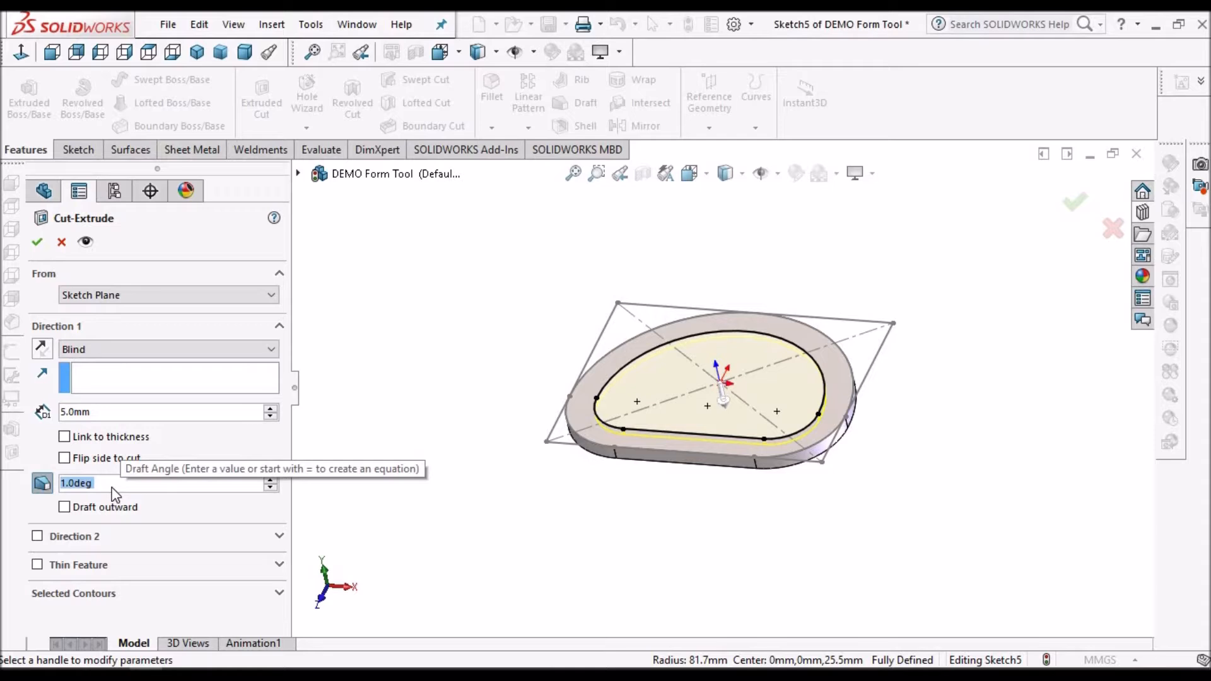
text(30)
key(Return)
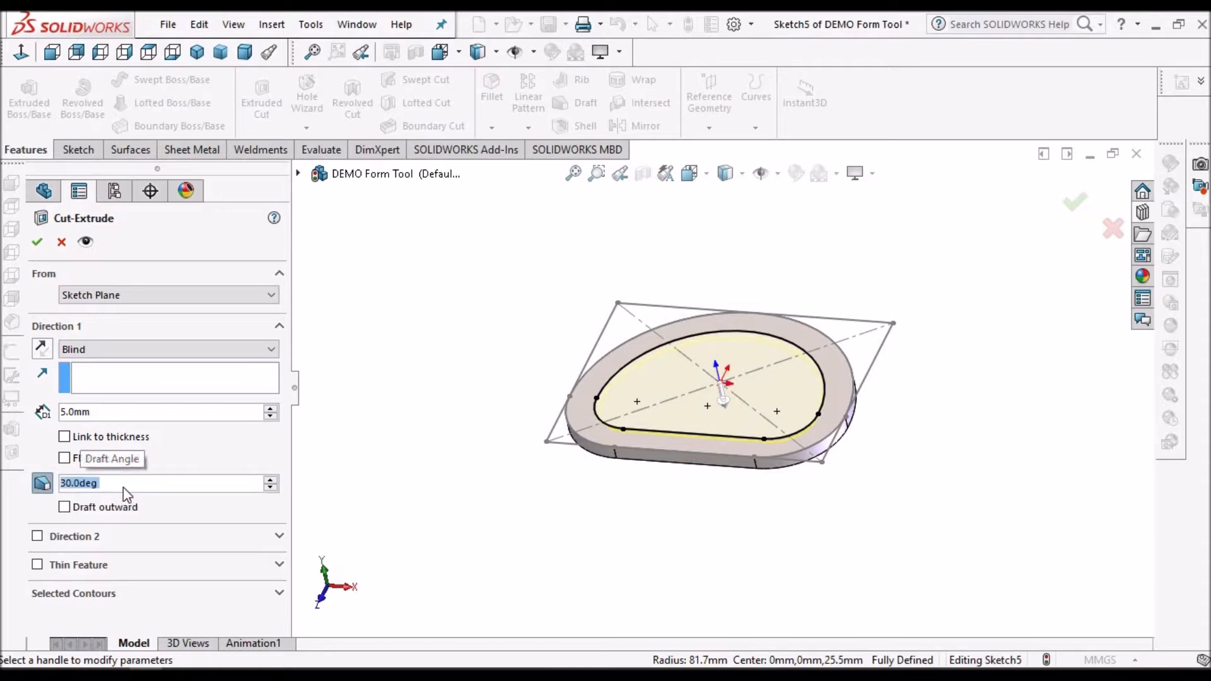
click(36, 242)
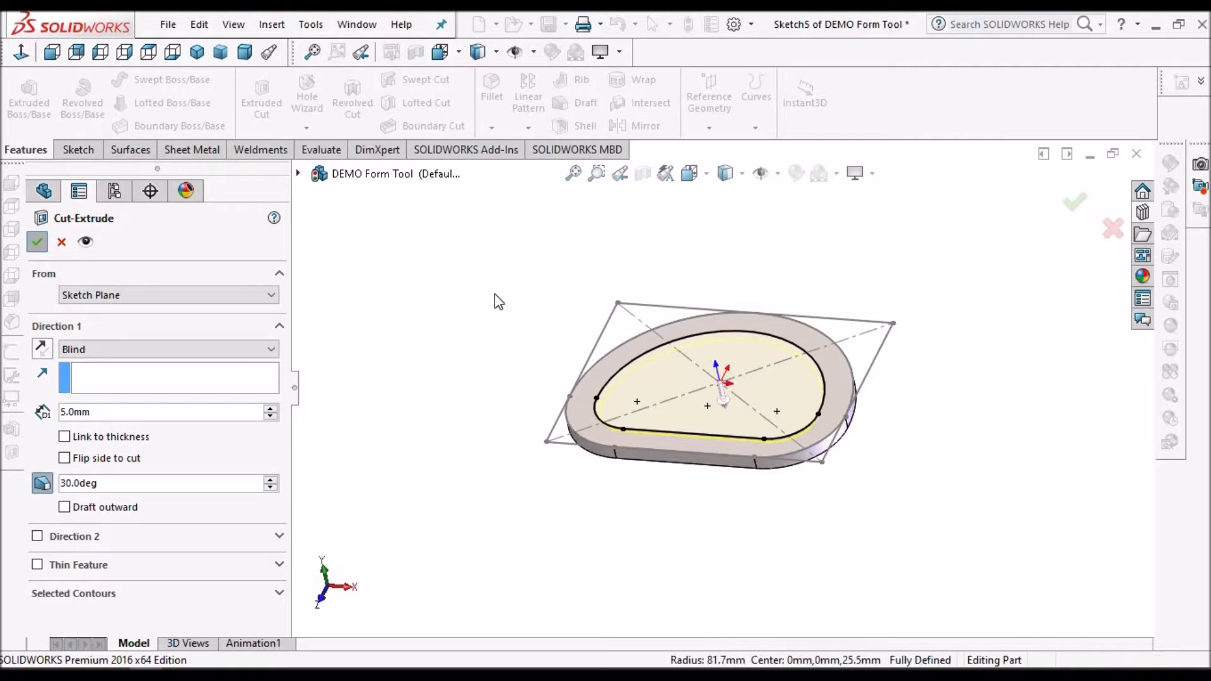
Hide the sketches and the origin so that only the solid body is displayed.
scroll(779, 364, down, 5)
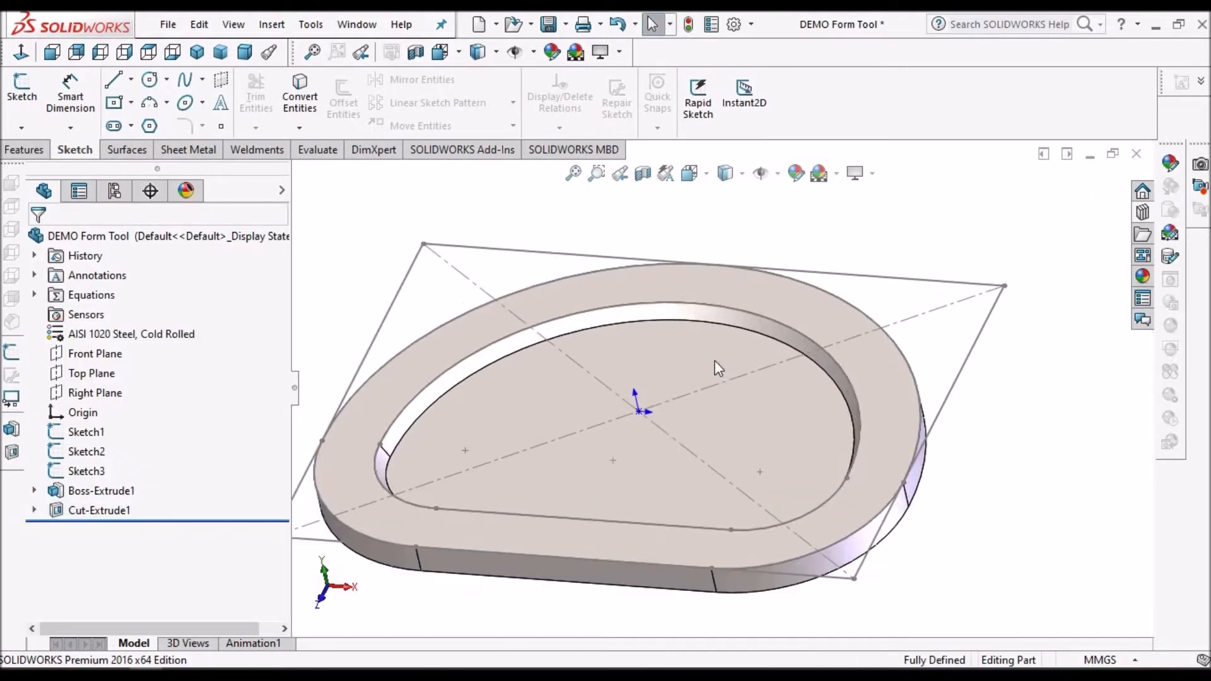
scroll(713, 413, up, 2)
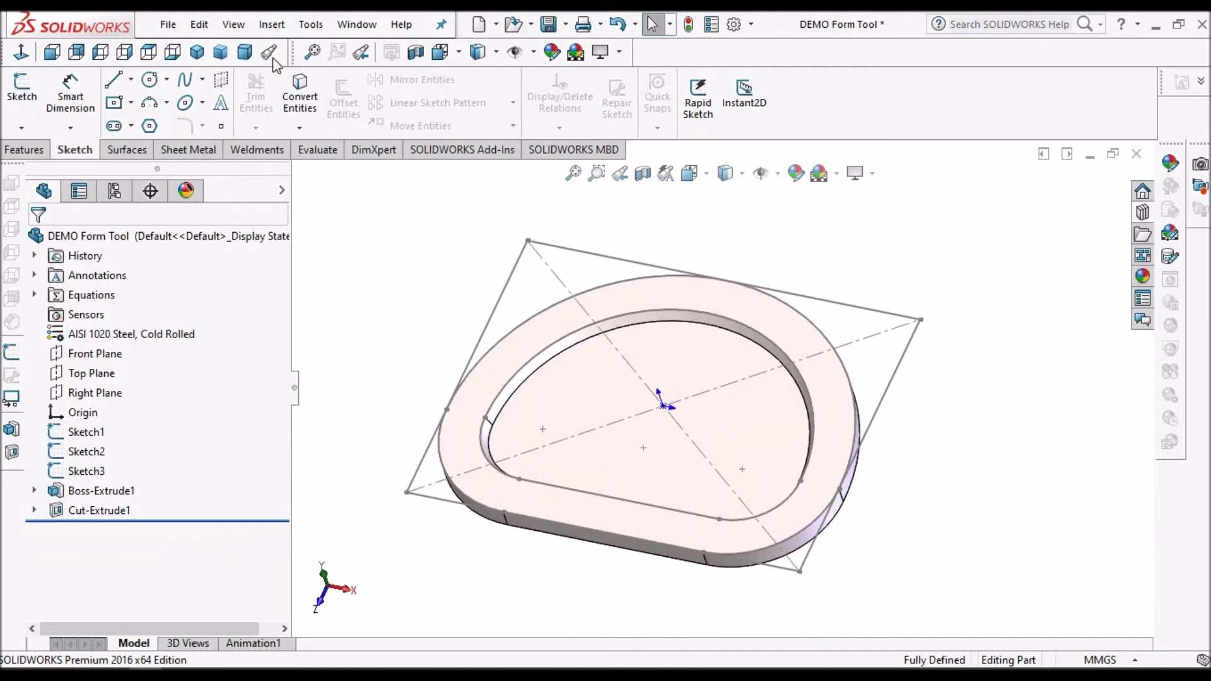
click(231, 25)
click(202, 25)
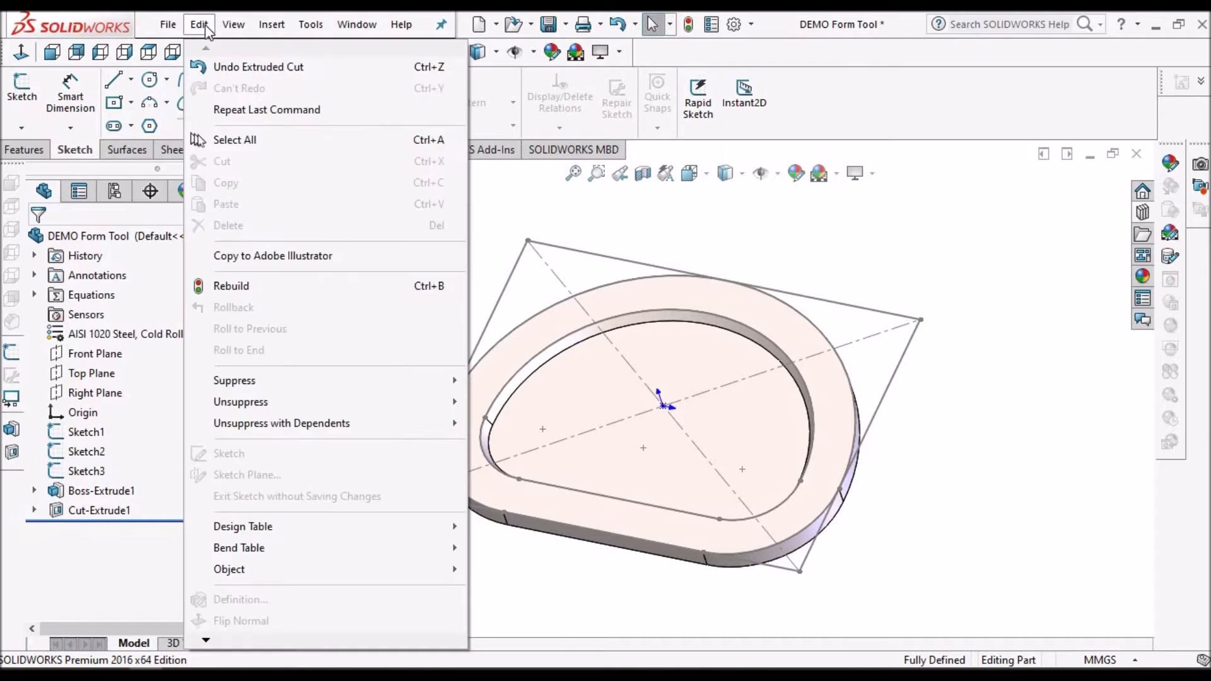
mouse_move(234, 29)
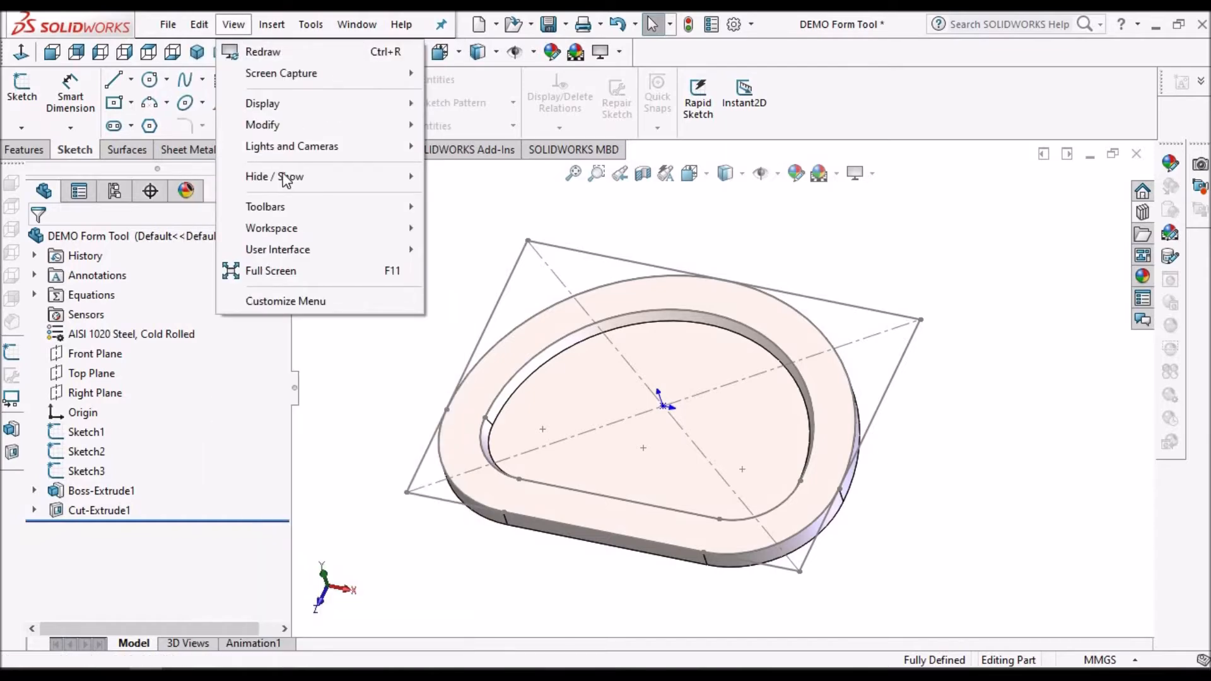
mouse_move(277, 176)
click(492, 52)
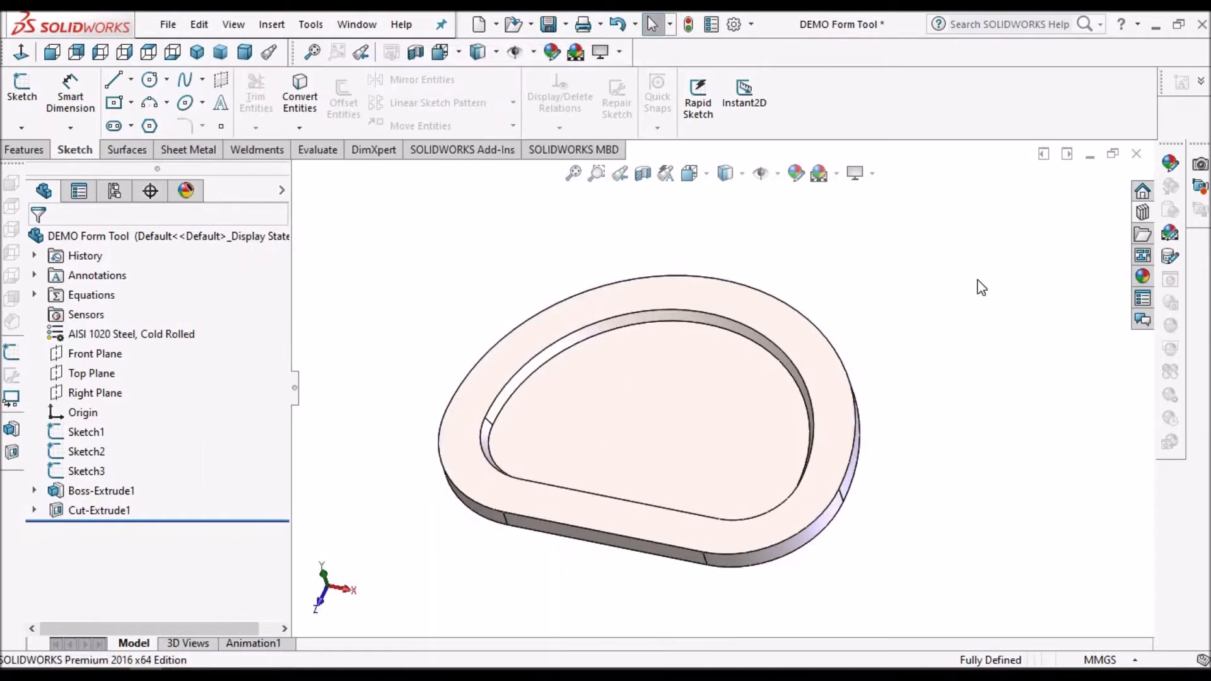
Start a sketch on the floor face of the pocket and set the display style to Wireframe.
mouse_move(706, 400)
middle_down()
mouse_move(708, 305)
mouse_move(730, 330)
mouse_move(705, 380)
middle_up()
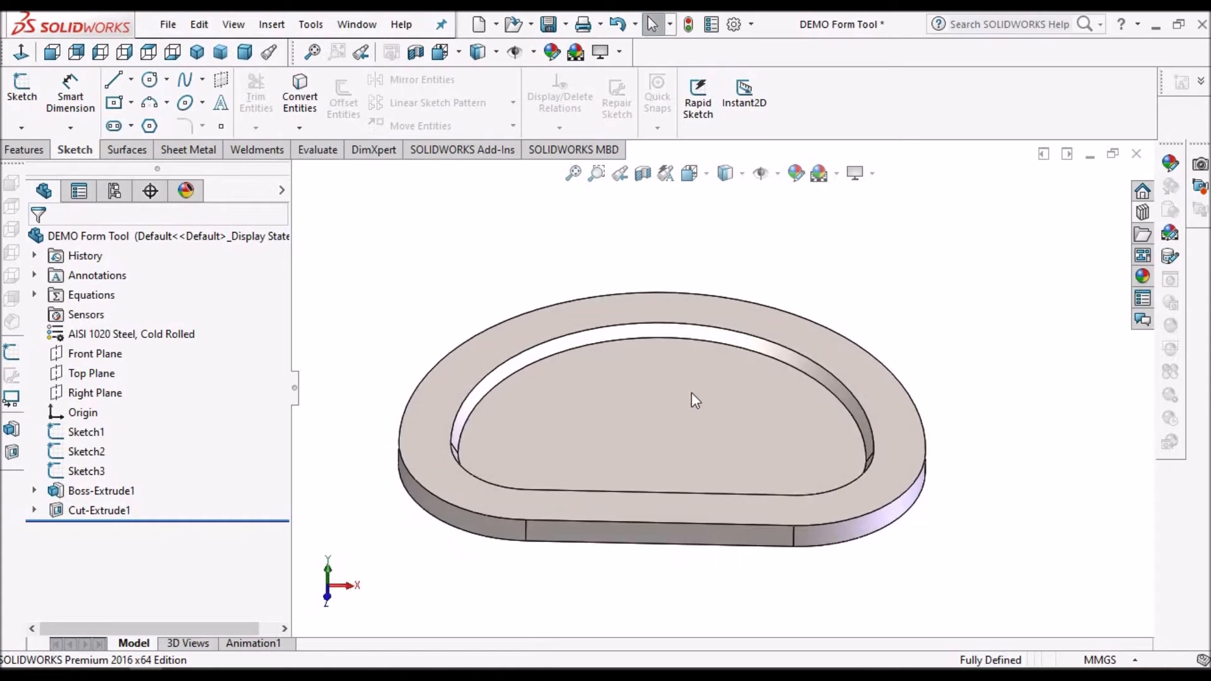
click(689, 394)
click(21, 89)
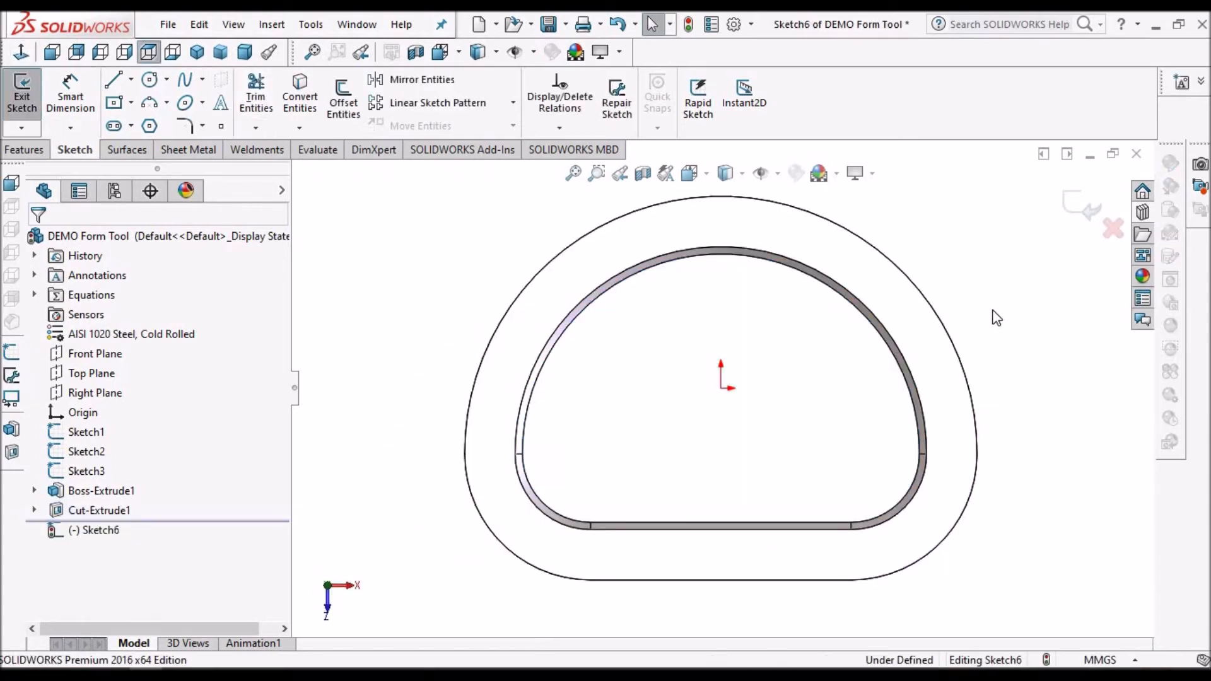
click(725, 174)
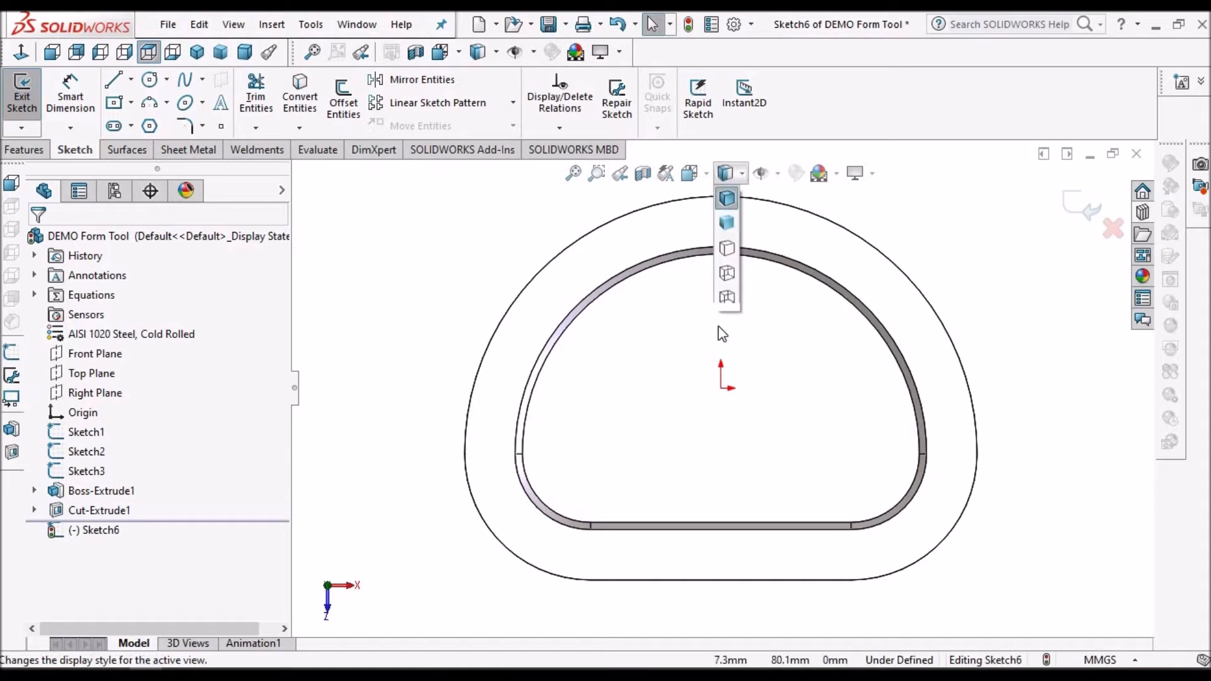
click(727, 294)
Sketch a downward-pointing triangle inside the pocket outline with a horizontal upper edge and slanted sides about 88 mm long.
scroll(1015, 309, up, 3)
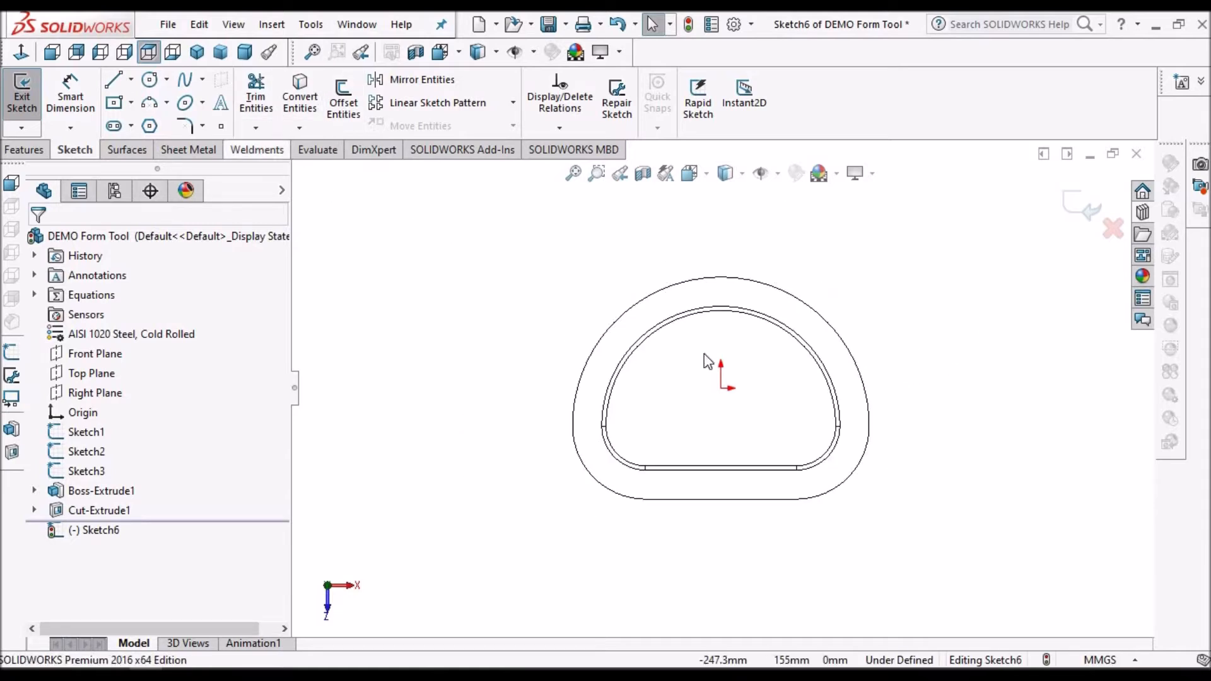
scroll(779, 377, down, 1)
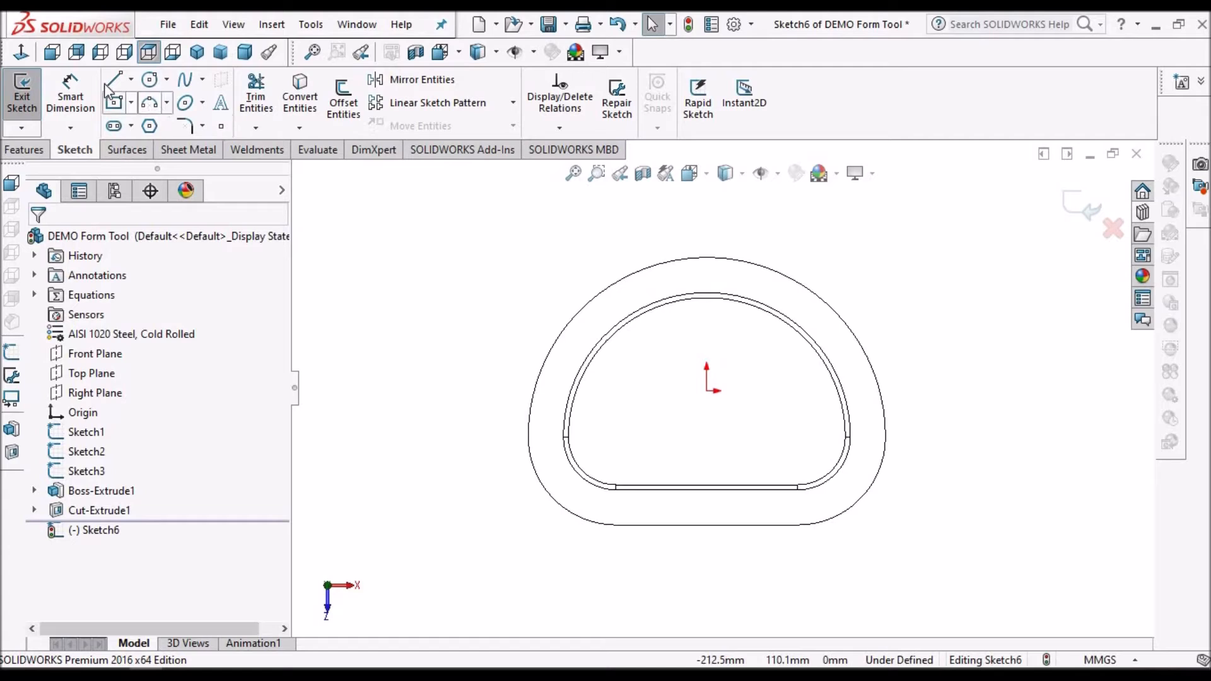
scroll(714, 392, down, 1)
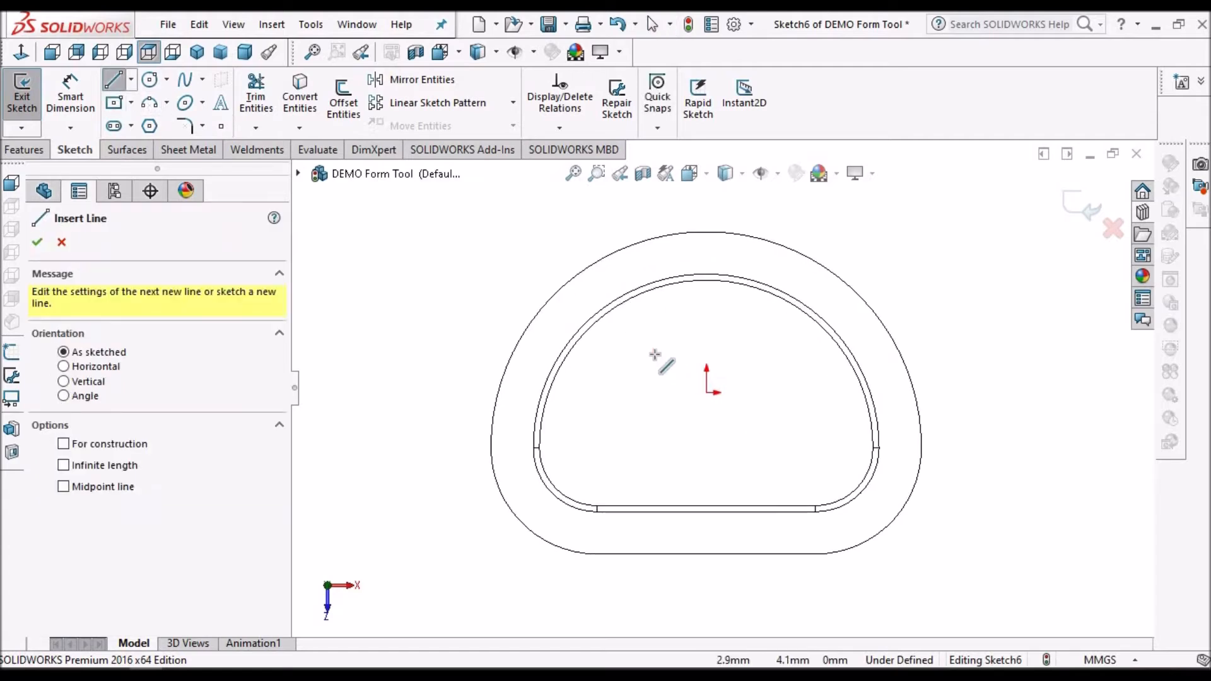
key(Escape)
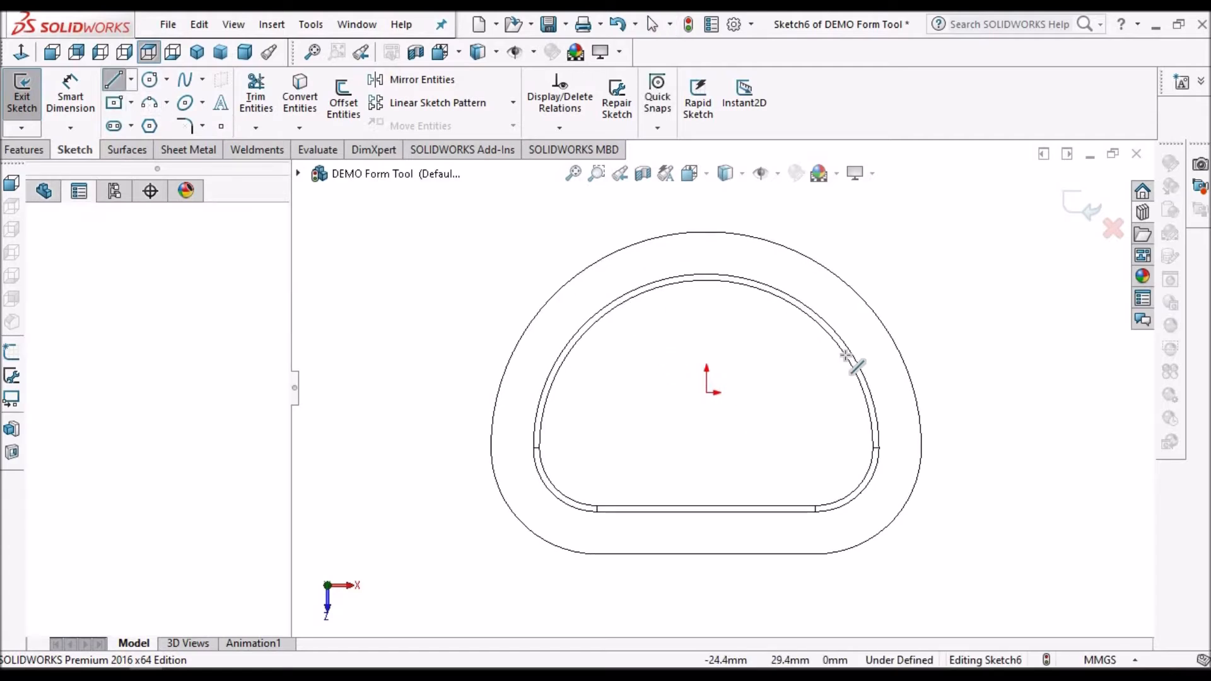
click(806, 329)
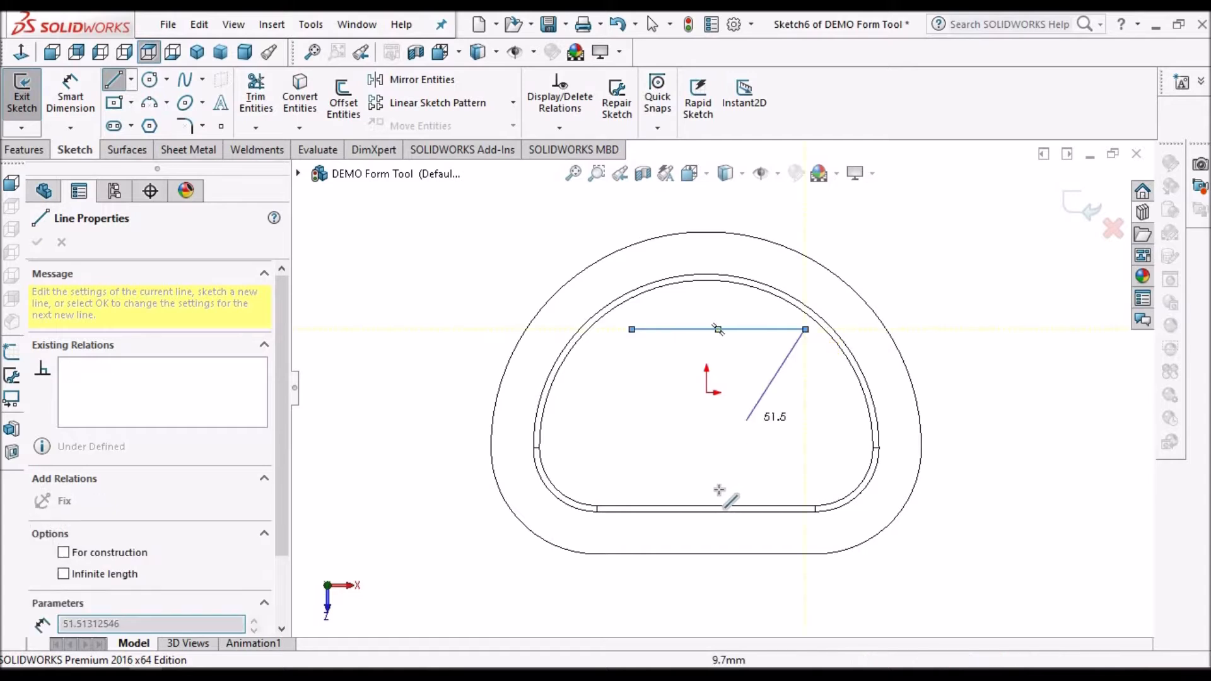
click(718, 491)
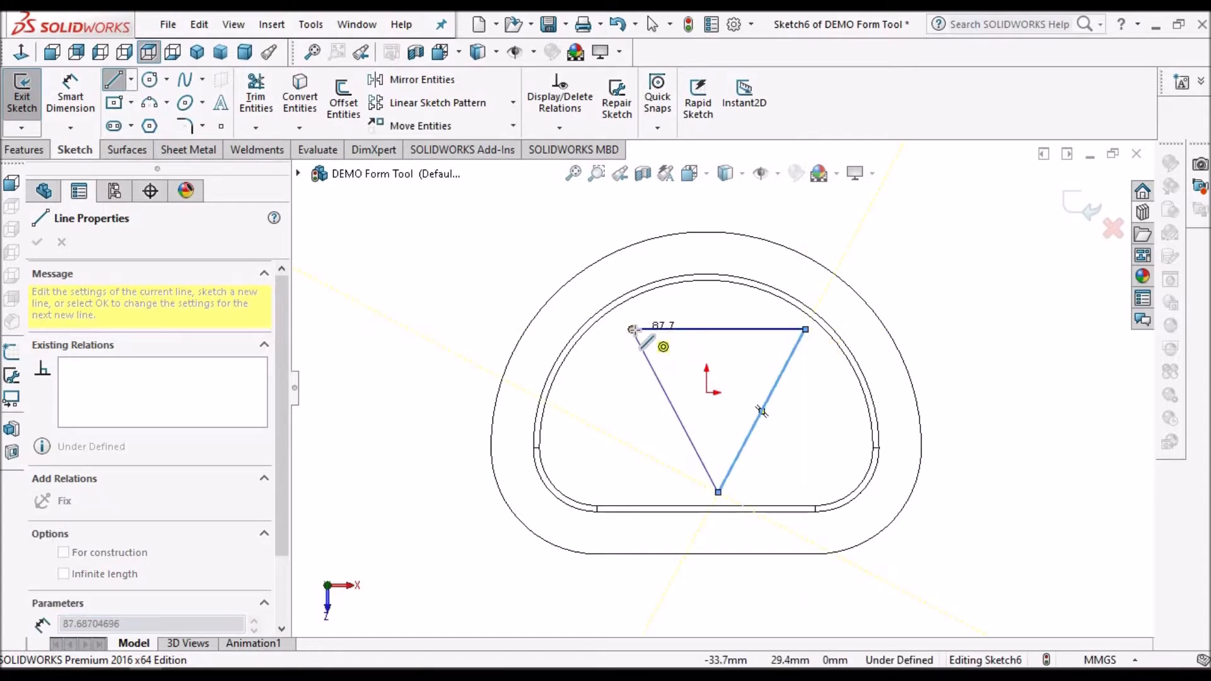
click(633, 329)
right_click(352, 279)
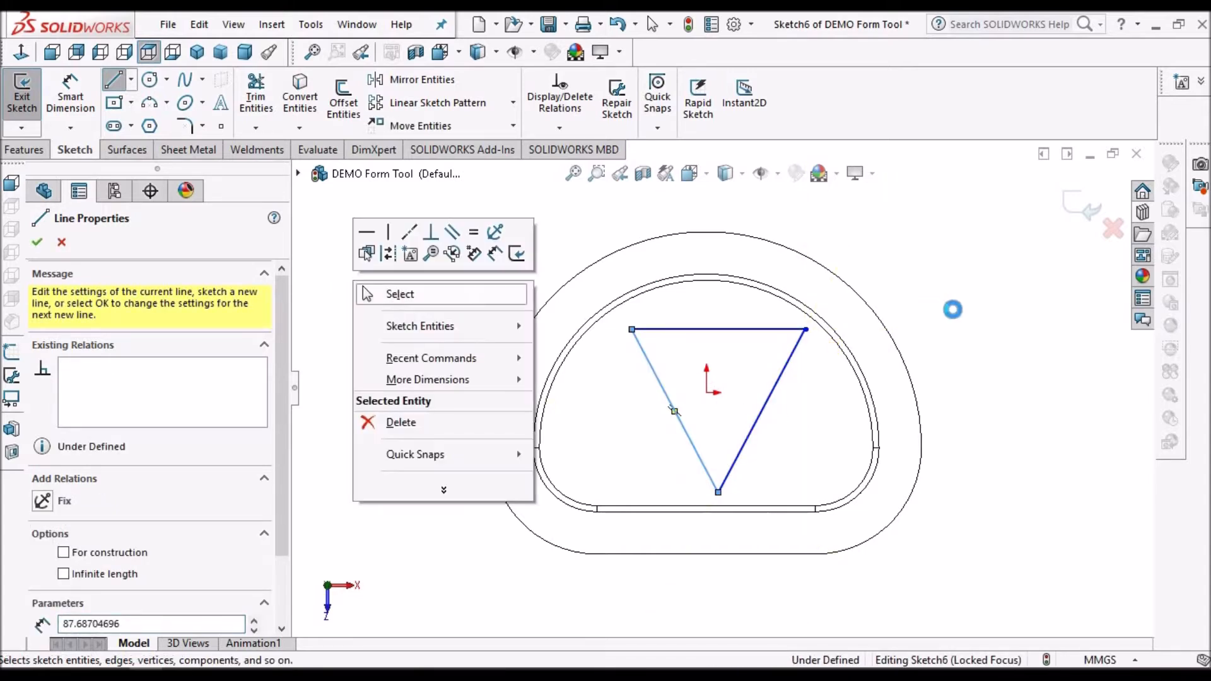
Draw a vertical centerline from the midpoint of the triangle's upper edge to its lower vertex.
click(132, 81)
click(155, 123)
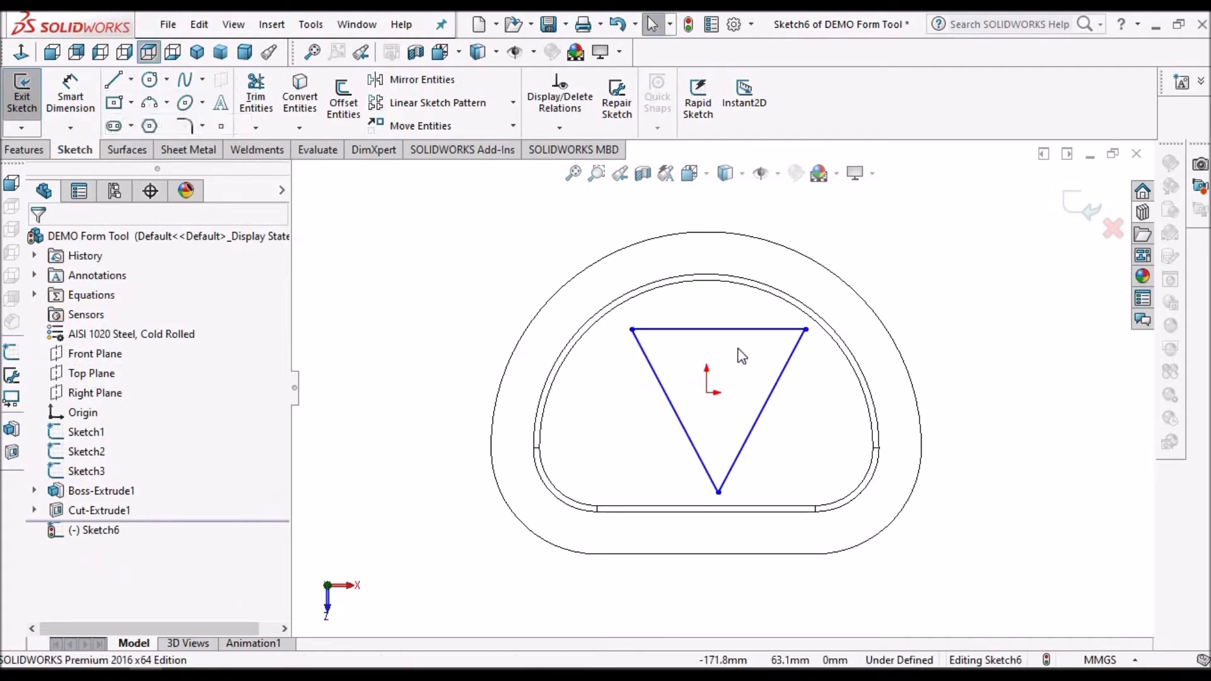
click(717, 329)
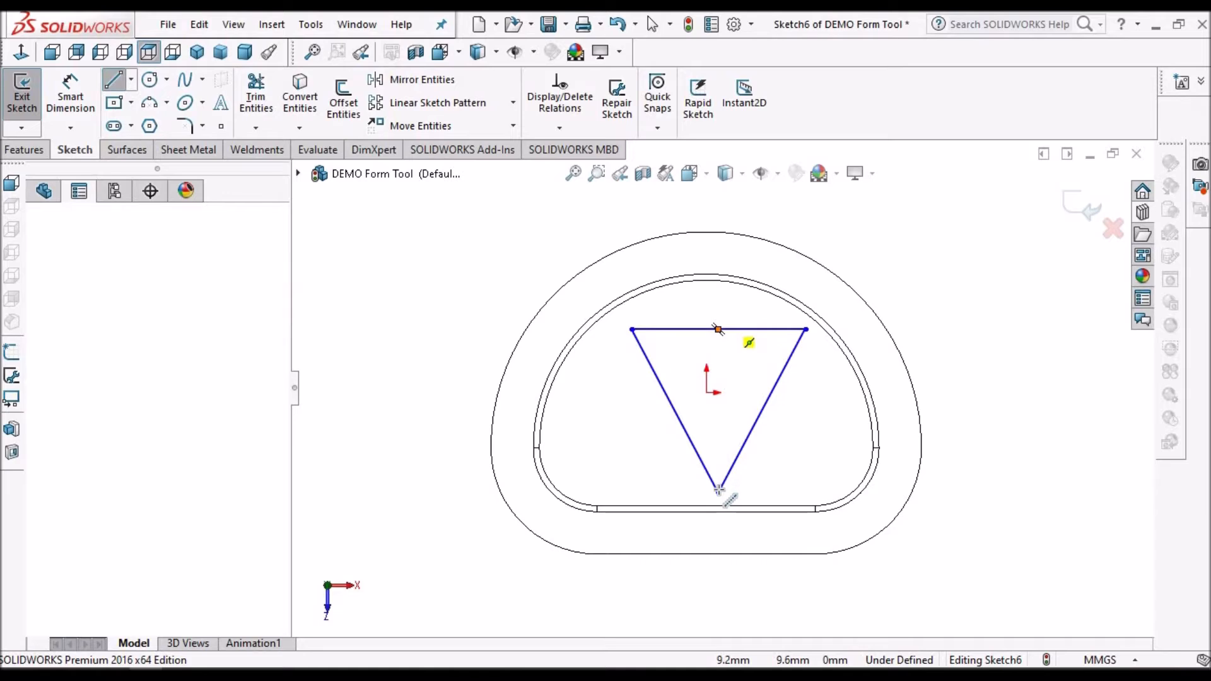
click(718, 491)
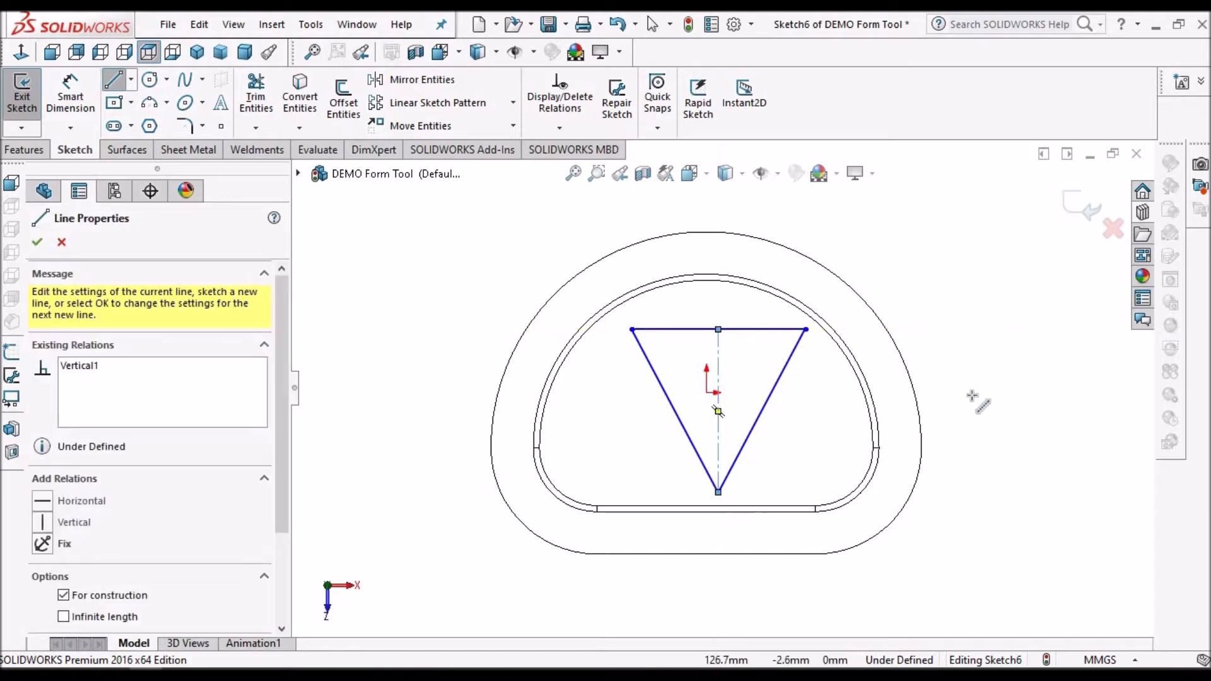
Add a coincident relation between the triangle's vertical centerline and the origin.
key(Escape)
key(Escape)
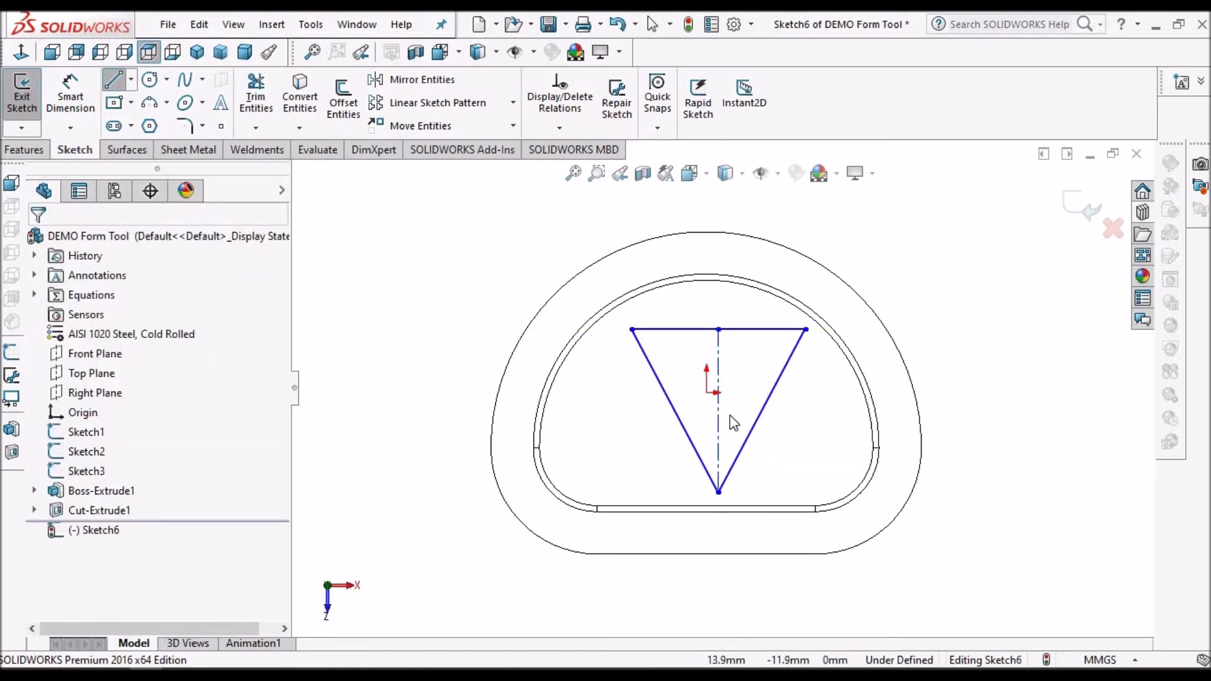
scroll(730, 415, down, 3)
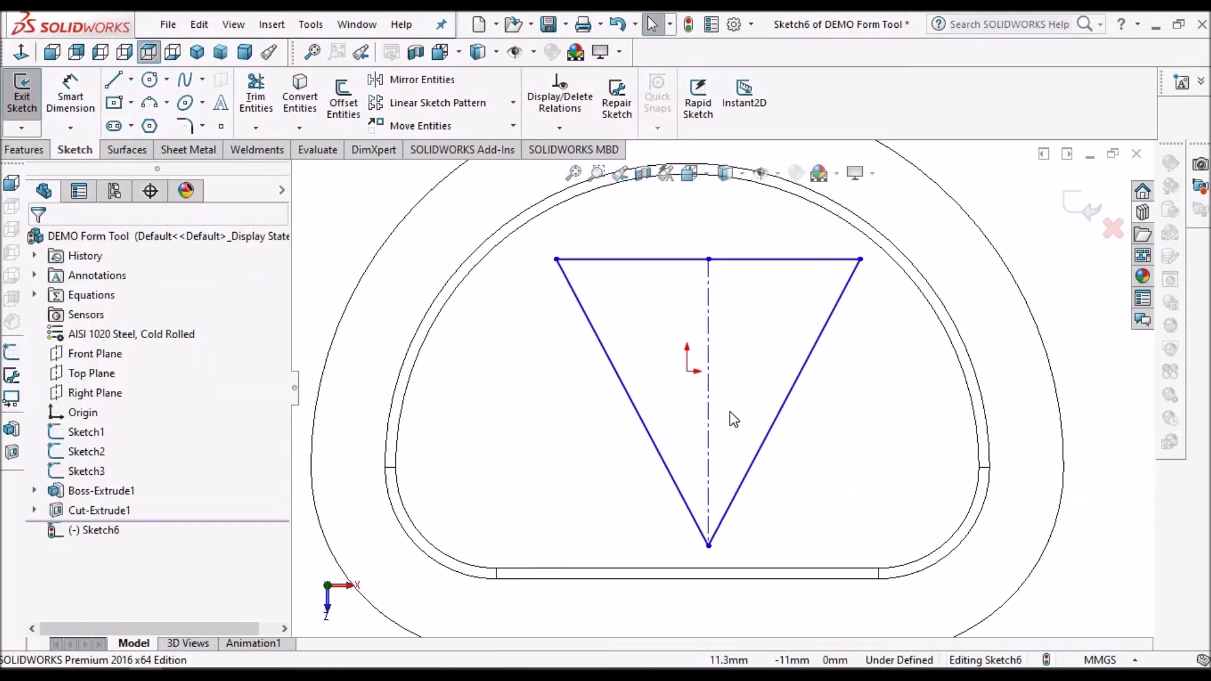
click(708, 339)
ctrl+click(688, 372)
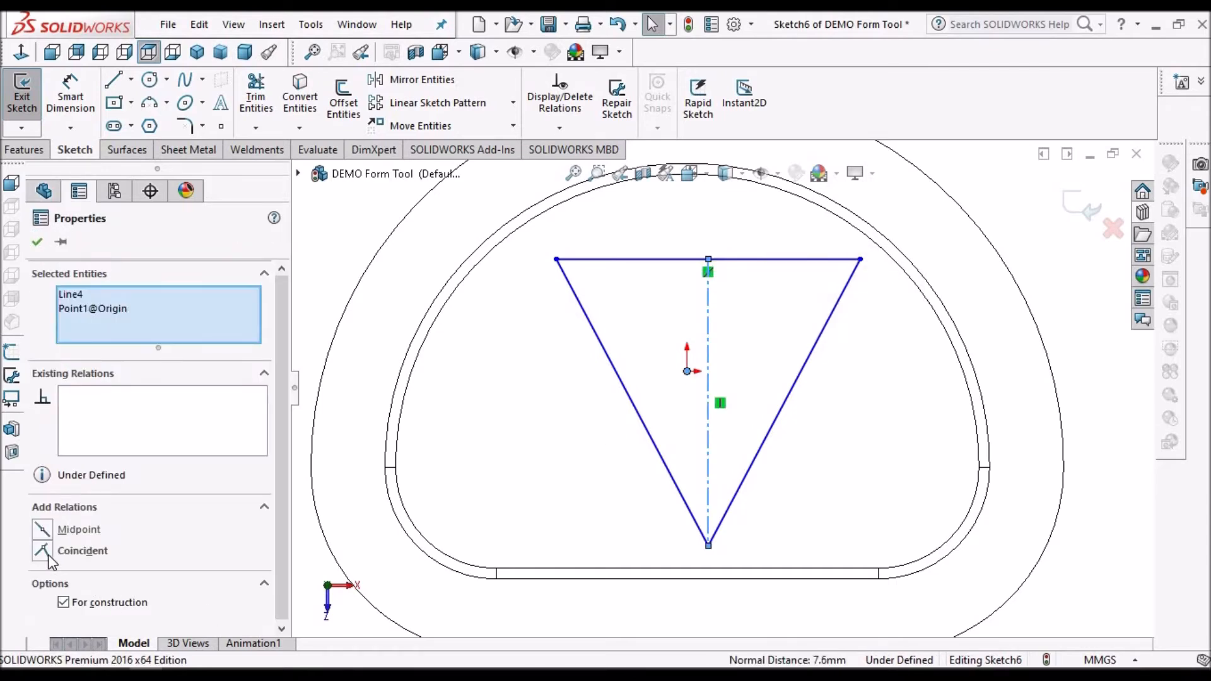
click(44, 552)
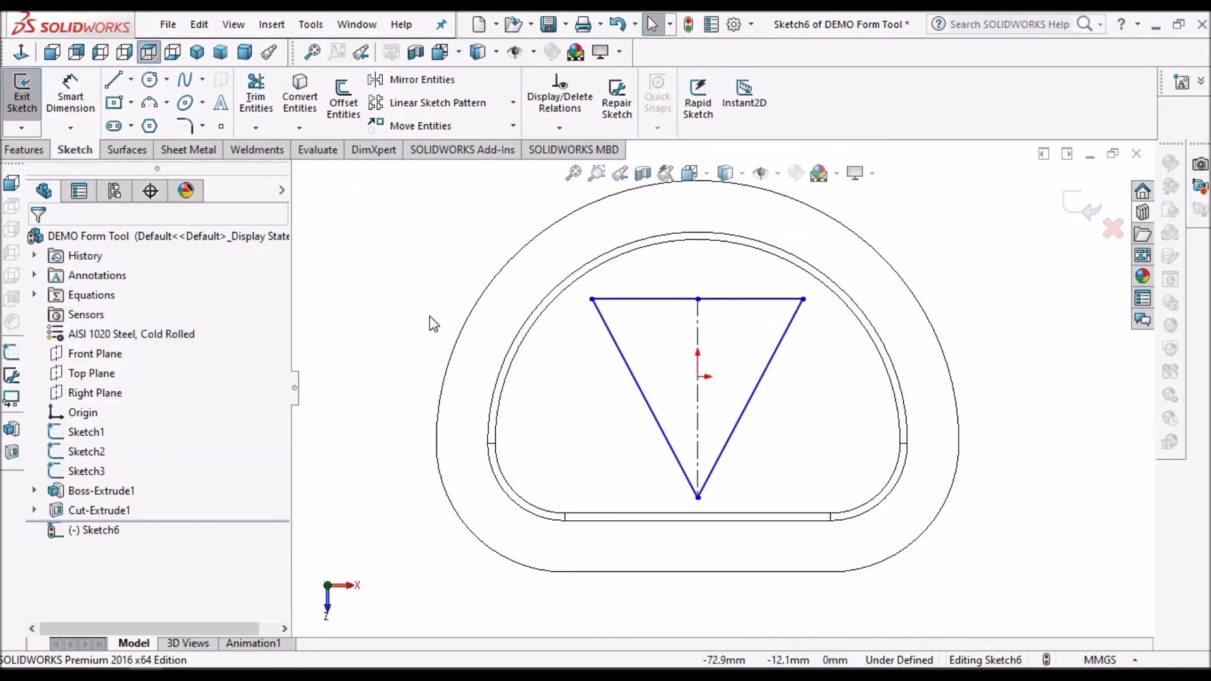
Dimension the vertical distance from the origin to the triangle's lower vertex as 35 mm.
click(70, 96)
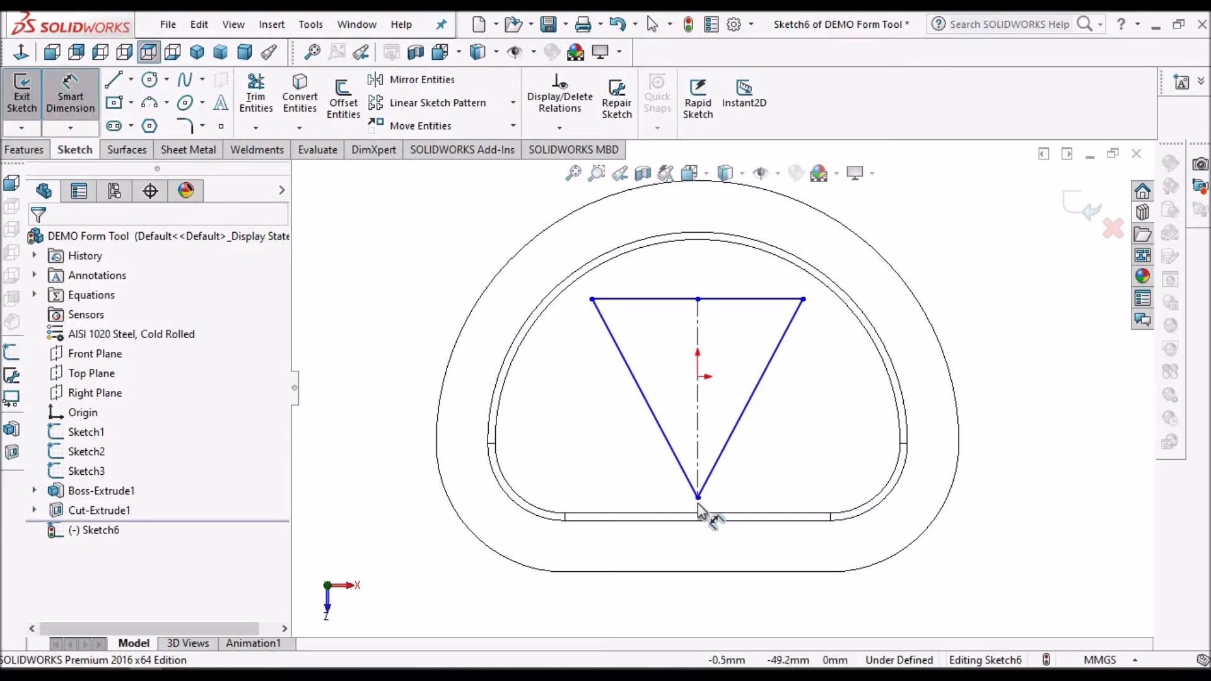
click(698, 377)
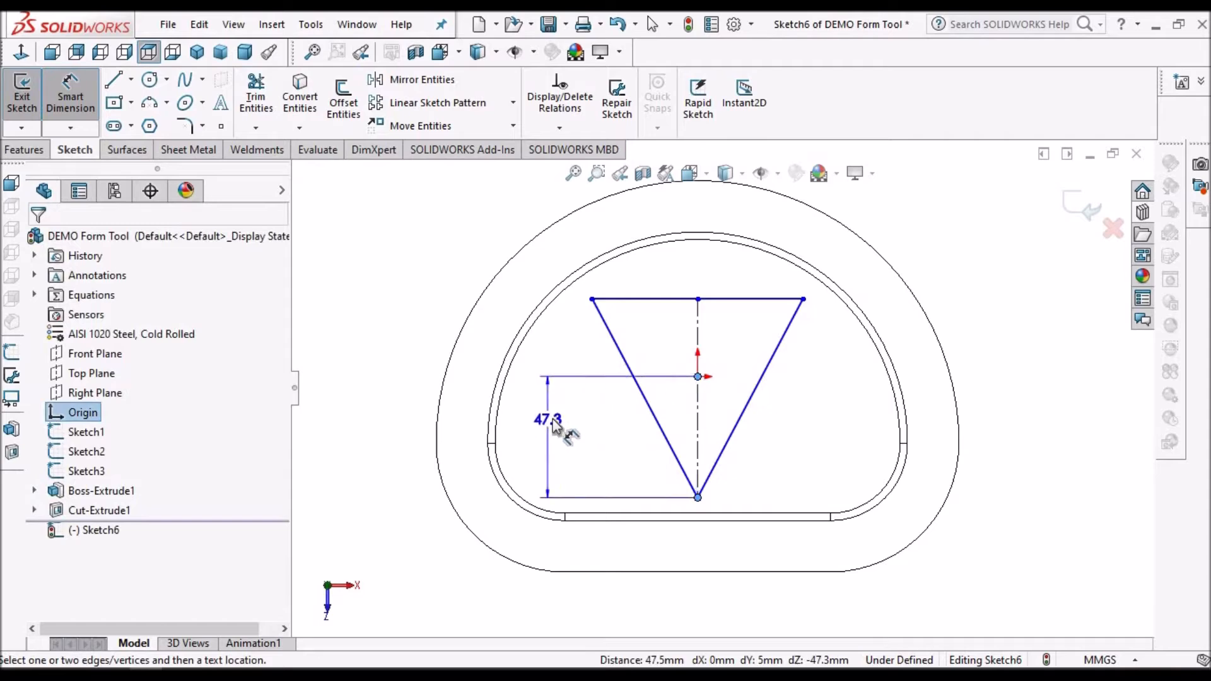
click(554, 424)
text(35)
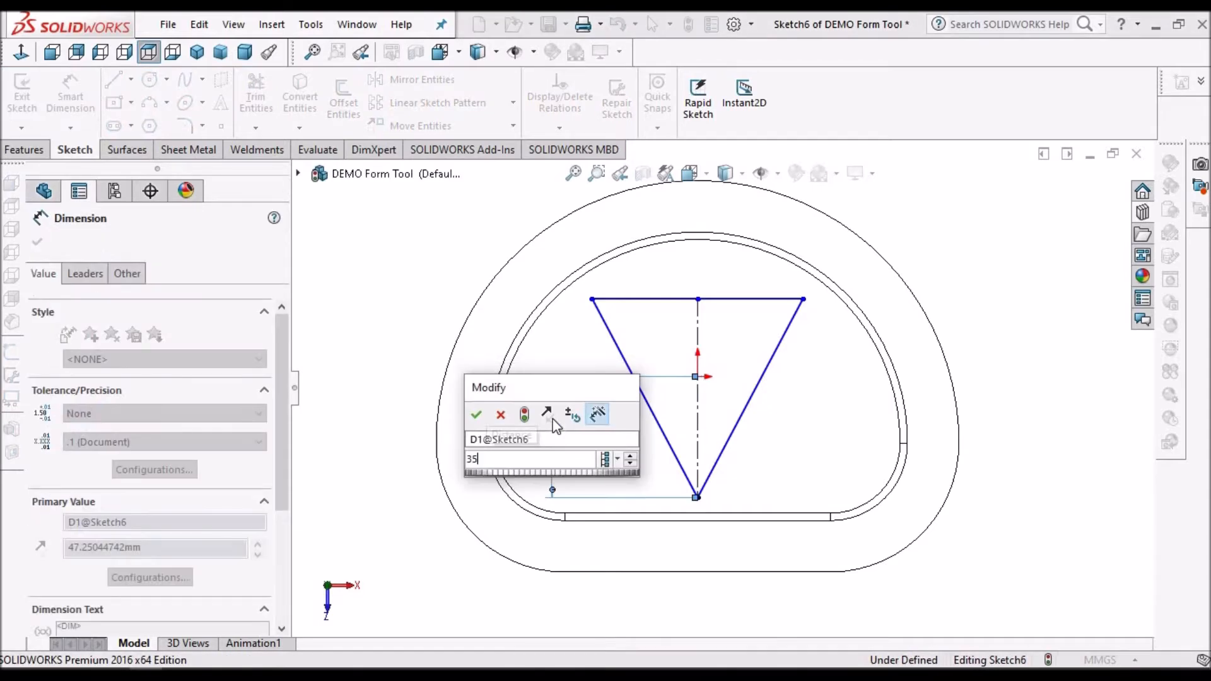
key(Return)
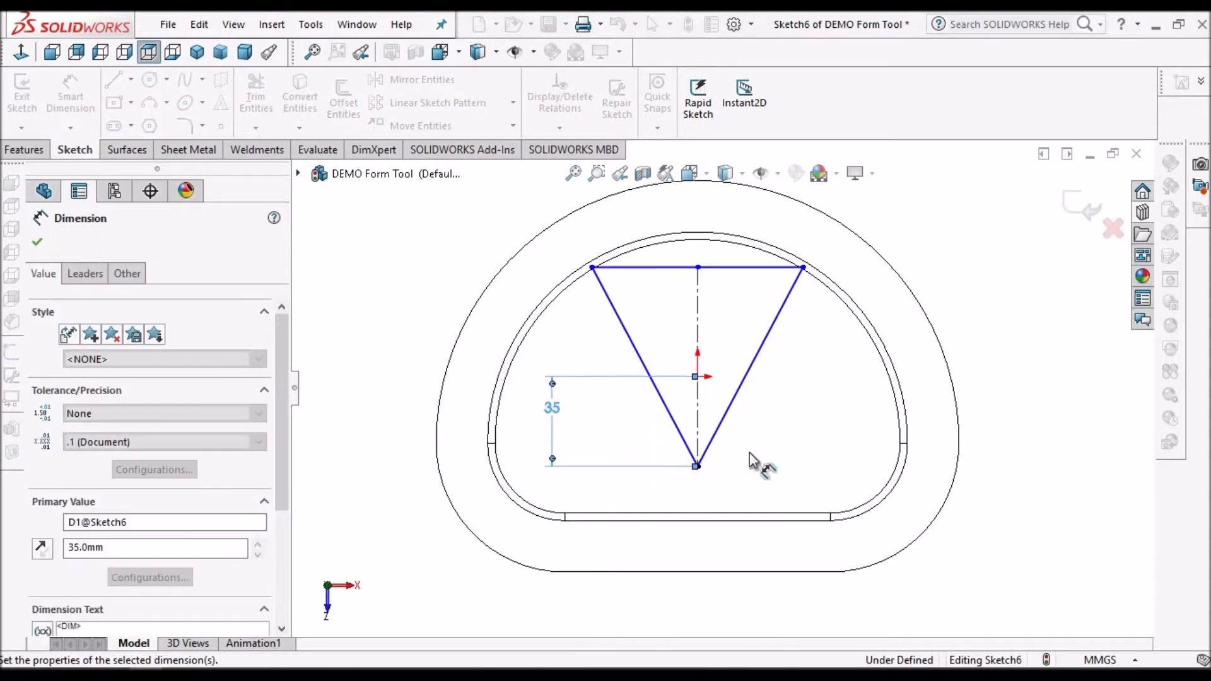
key(Escape)
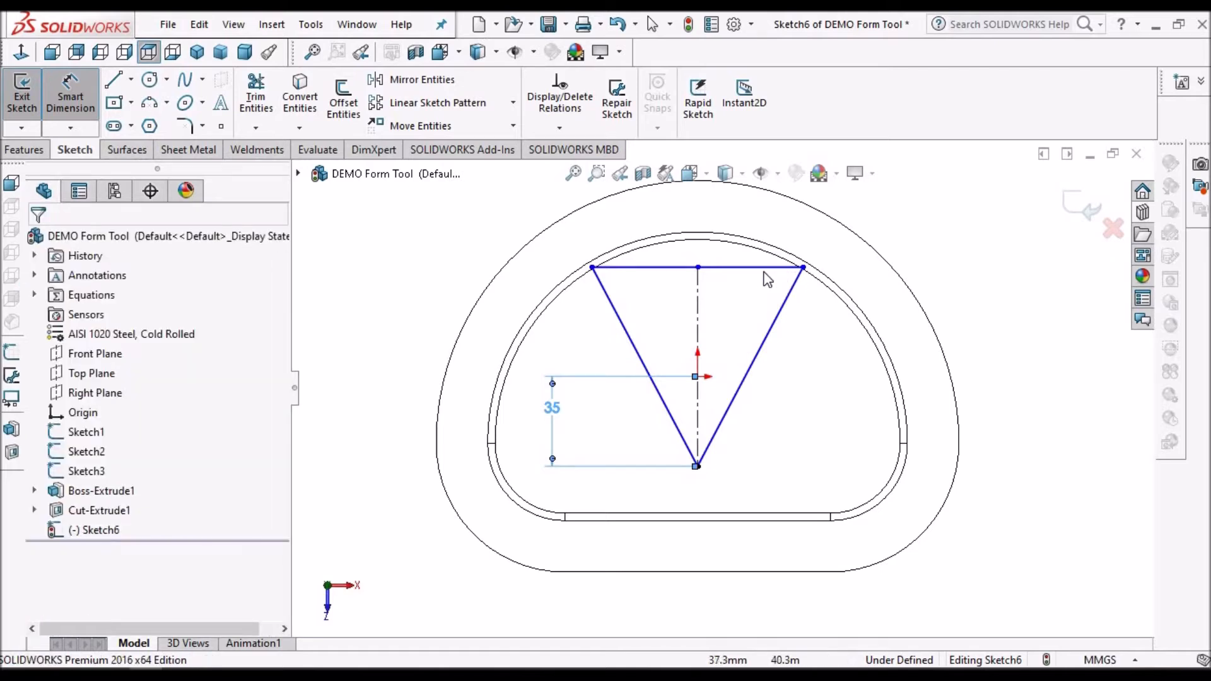
key(Escape)
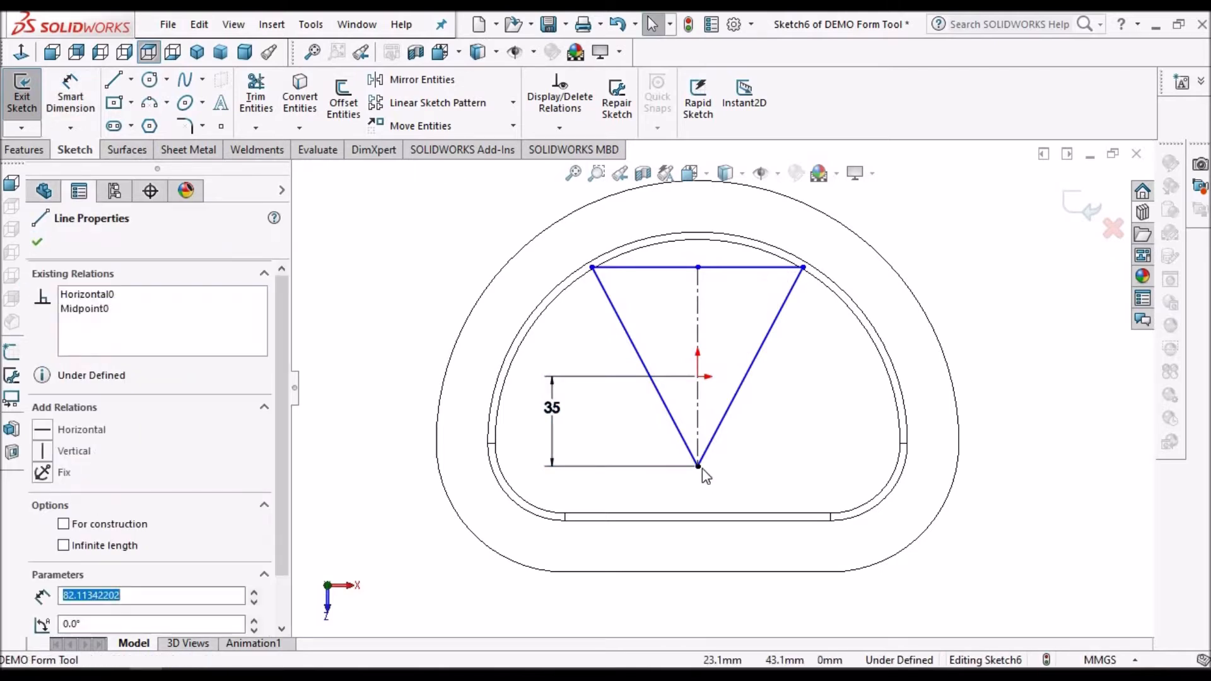
Dimension the triangle's height along its centerline as 67 mm.
drag(698, 466, 1000, 362)
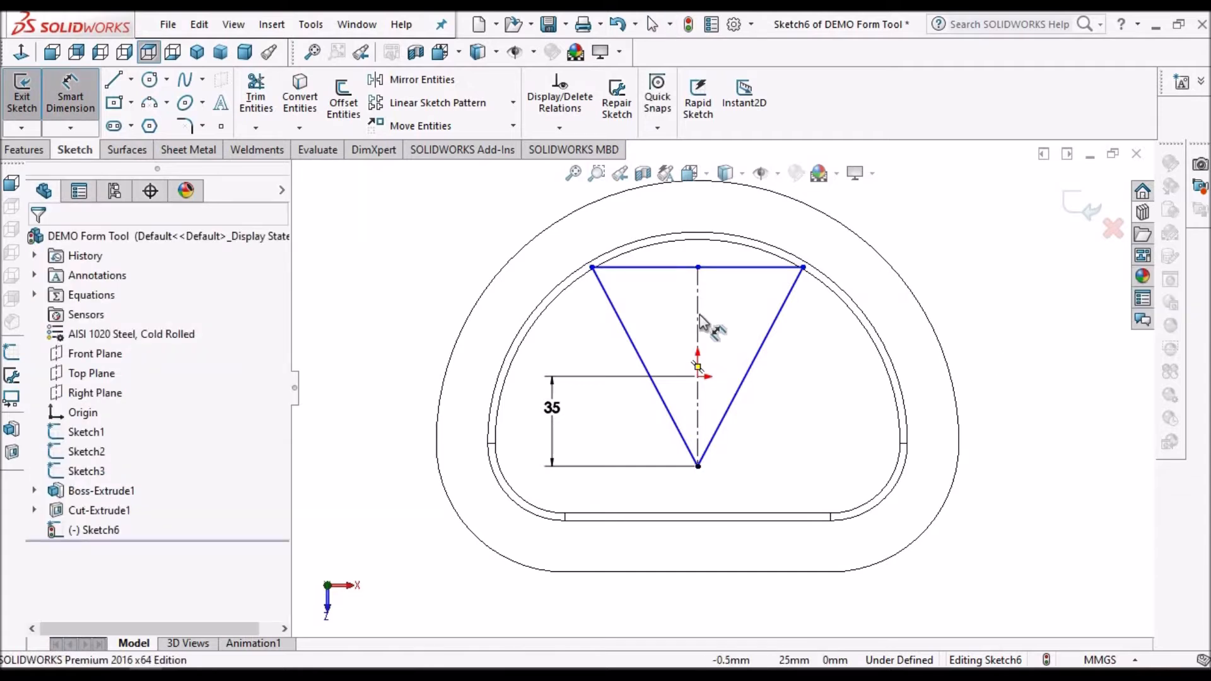
click(1017, 331)
text(67)
key(Return)
scroll(756, 262, up, 3)
key(Escape)
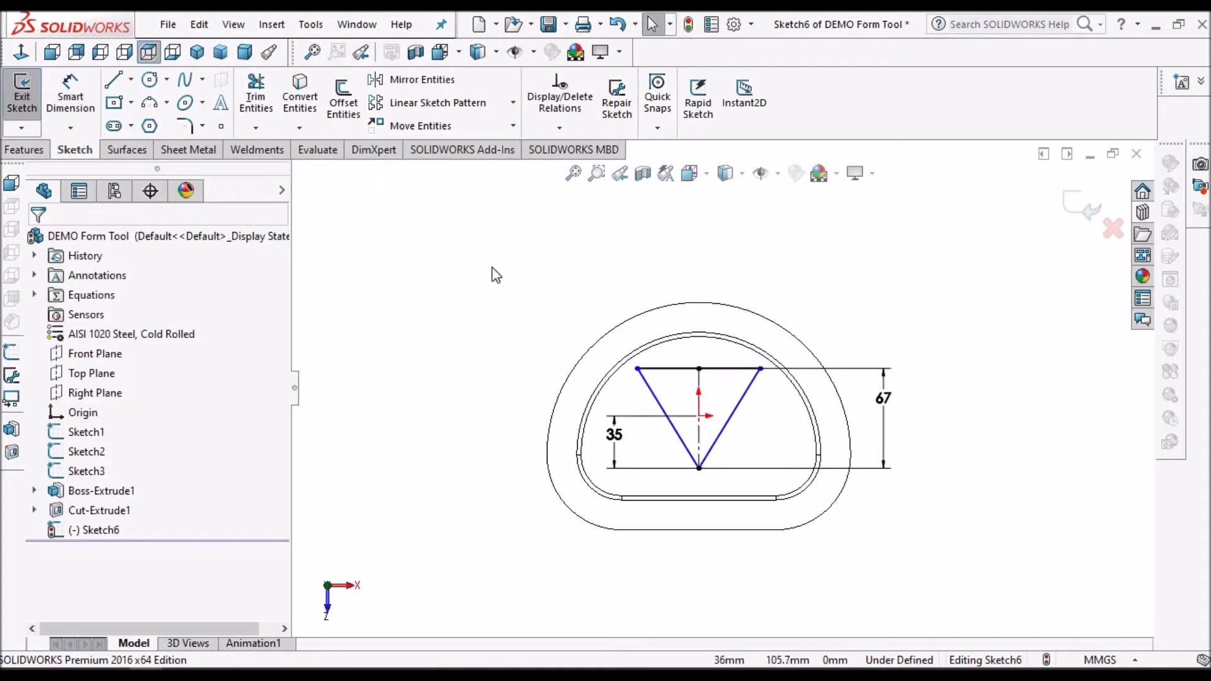
Dimension the triangle's upper horizontal edge as 80 mm.
click(78, 101)
scroll(729, 366, down, 2)
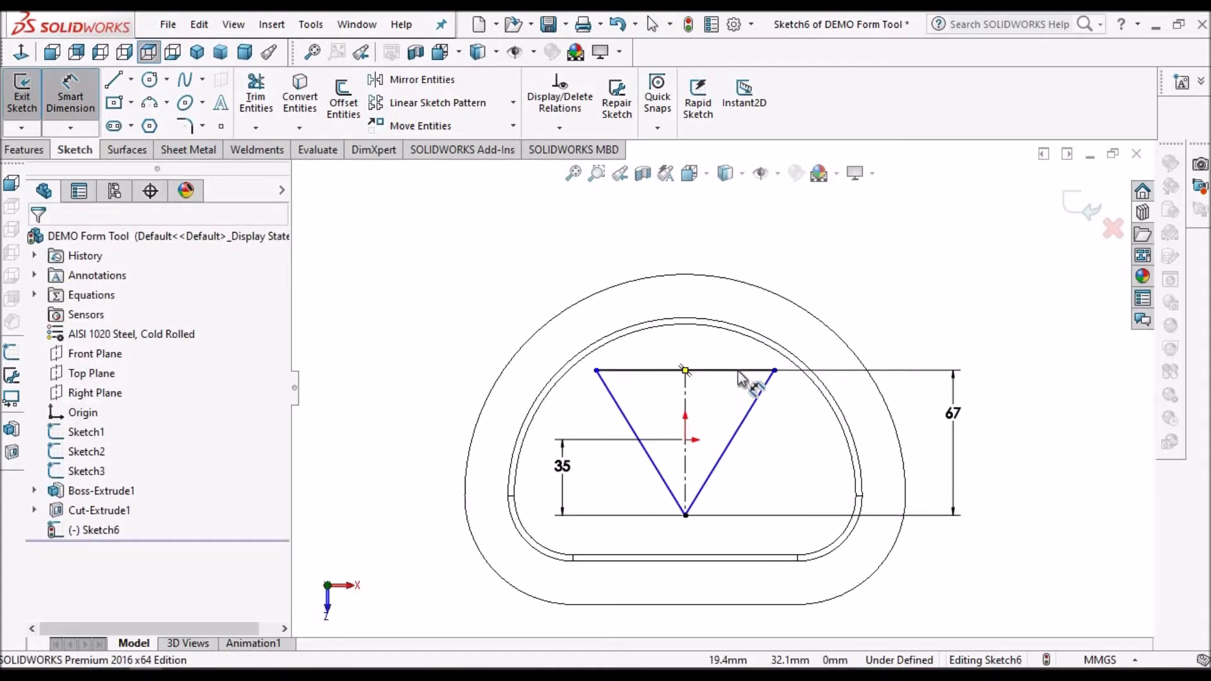
click(714, 254)
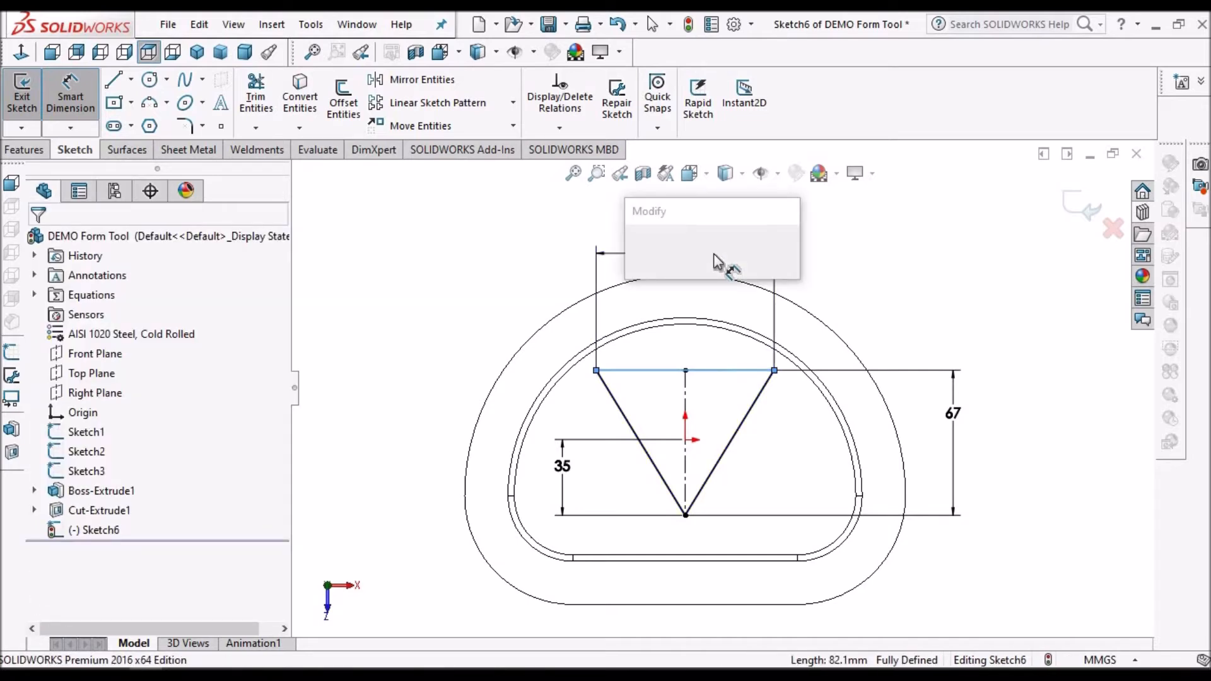
text(80)
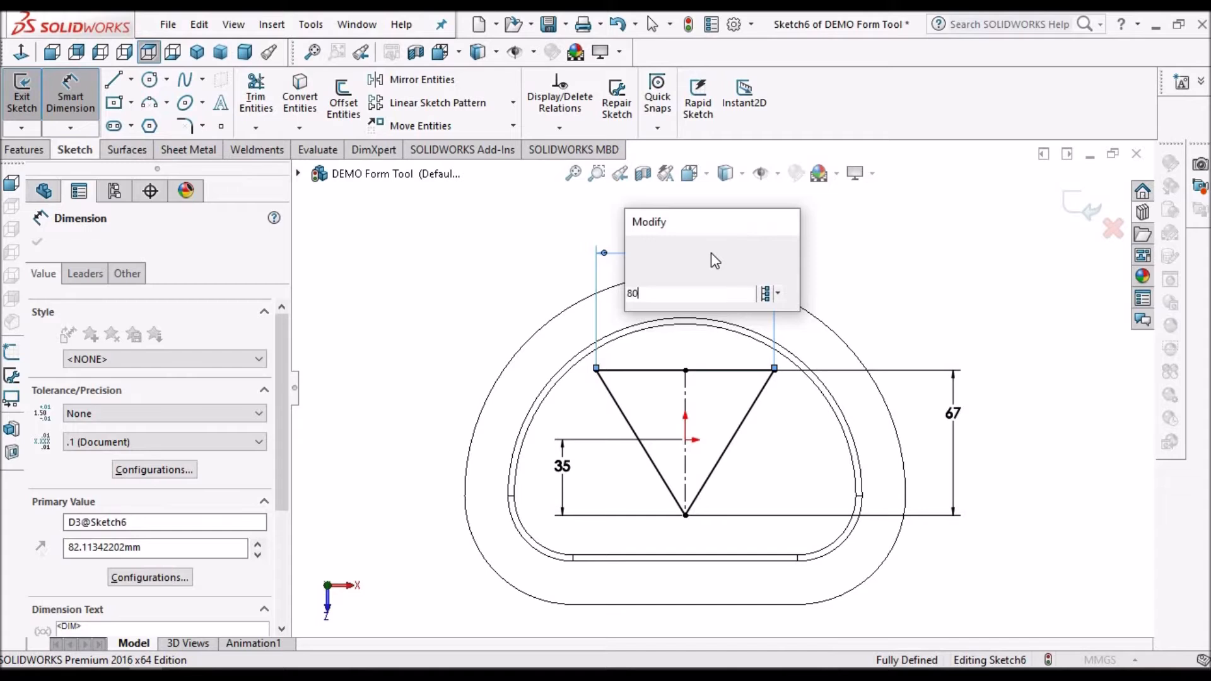
key(Escape)
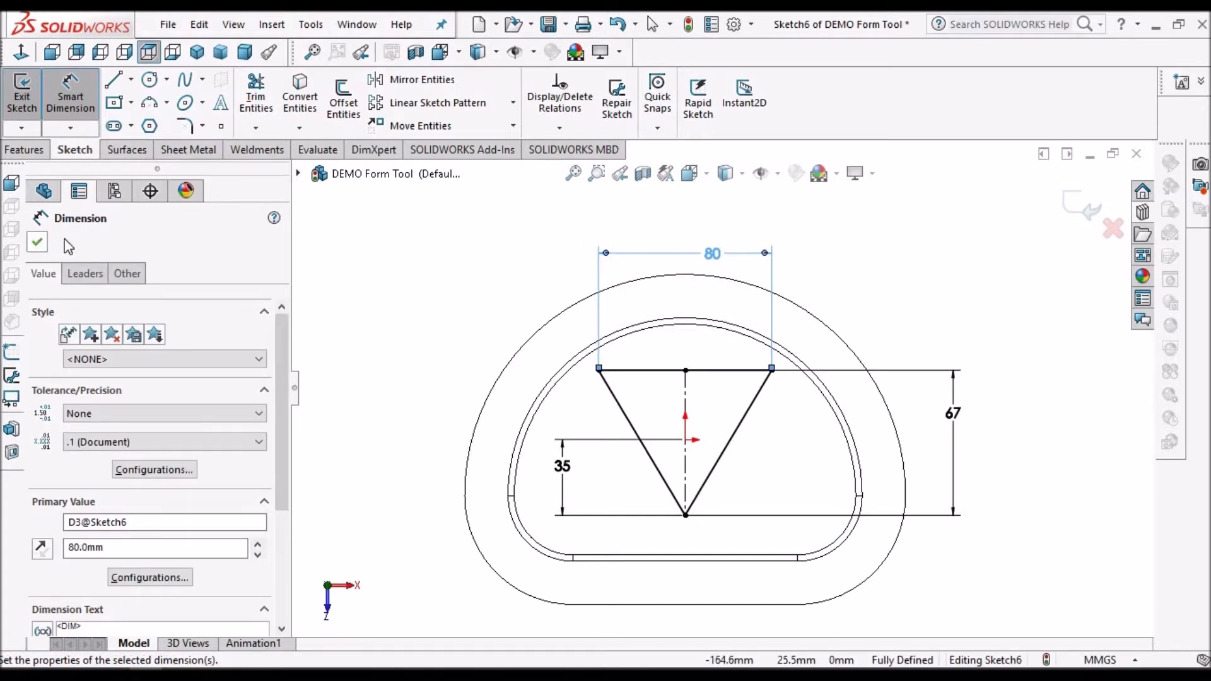
click(38, 242)
key(Escape)
Convert the triangle's three sides to construction geometry.
key(f)
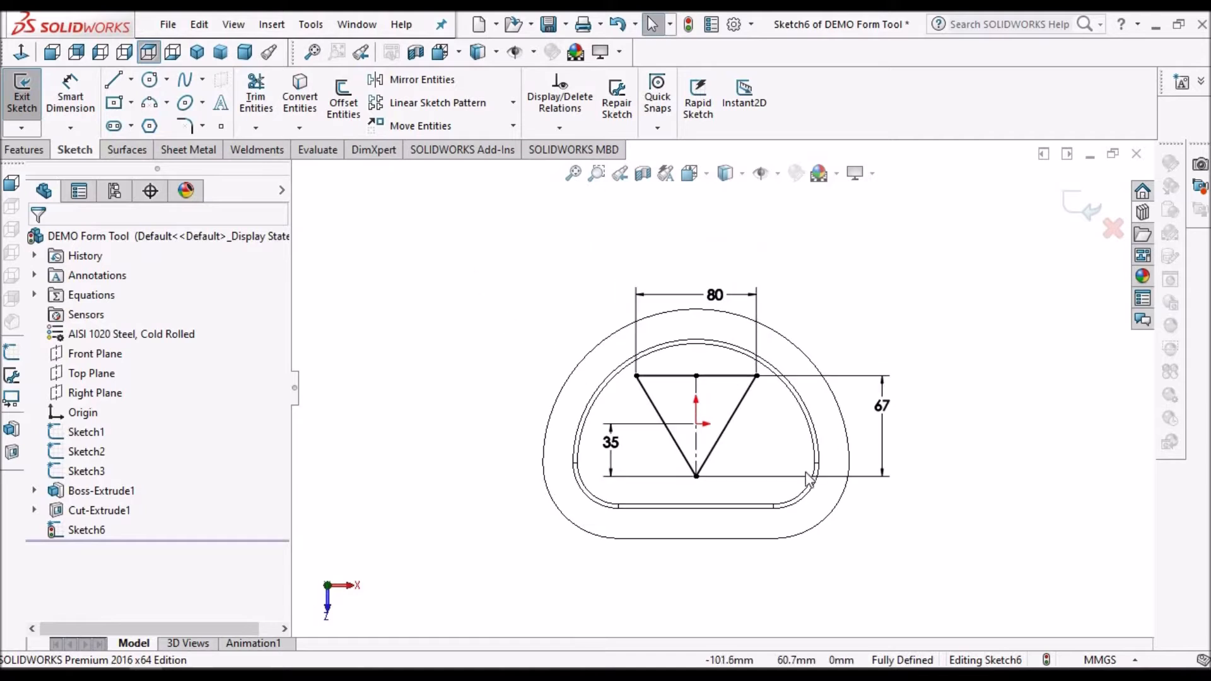
drag(542, 333, 823, 513)
click(82, 399)
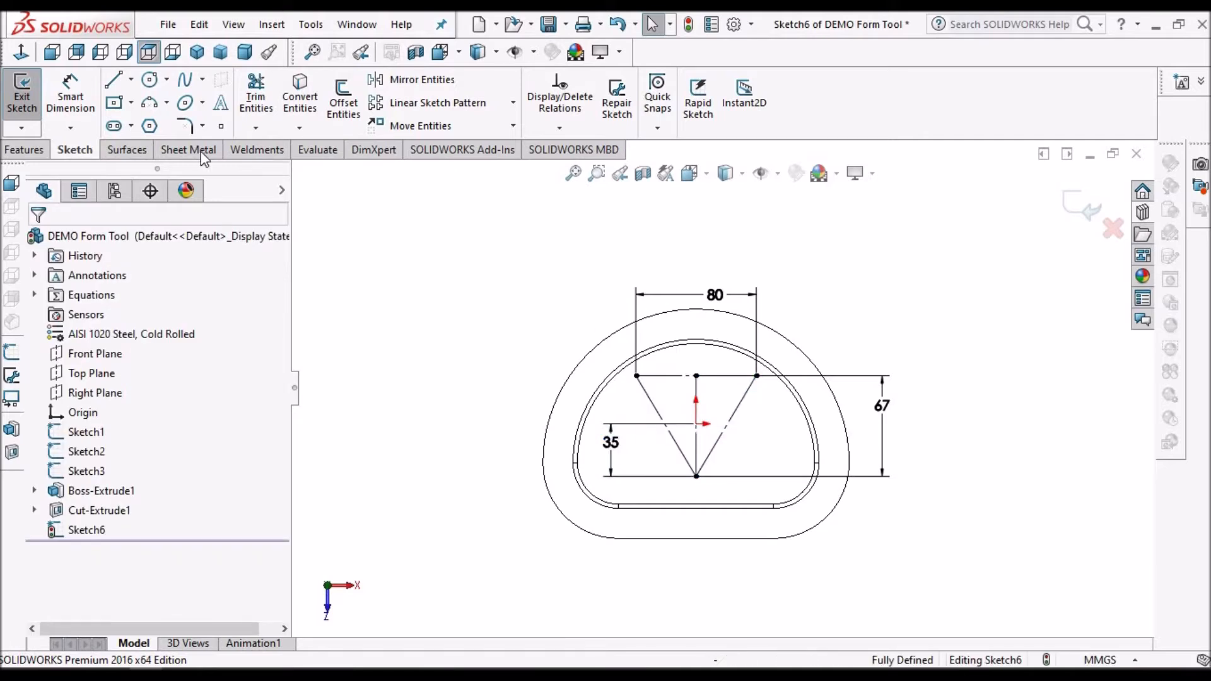
Draw circles centred on the triangle's three vertices, the upper two about 11 mm and the lower one about 20 mm in diameter.
scroll(586, 202, up, 1)
click(150, 79)
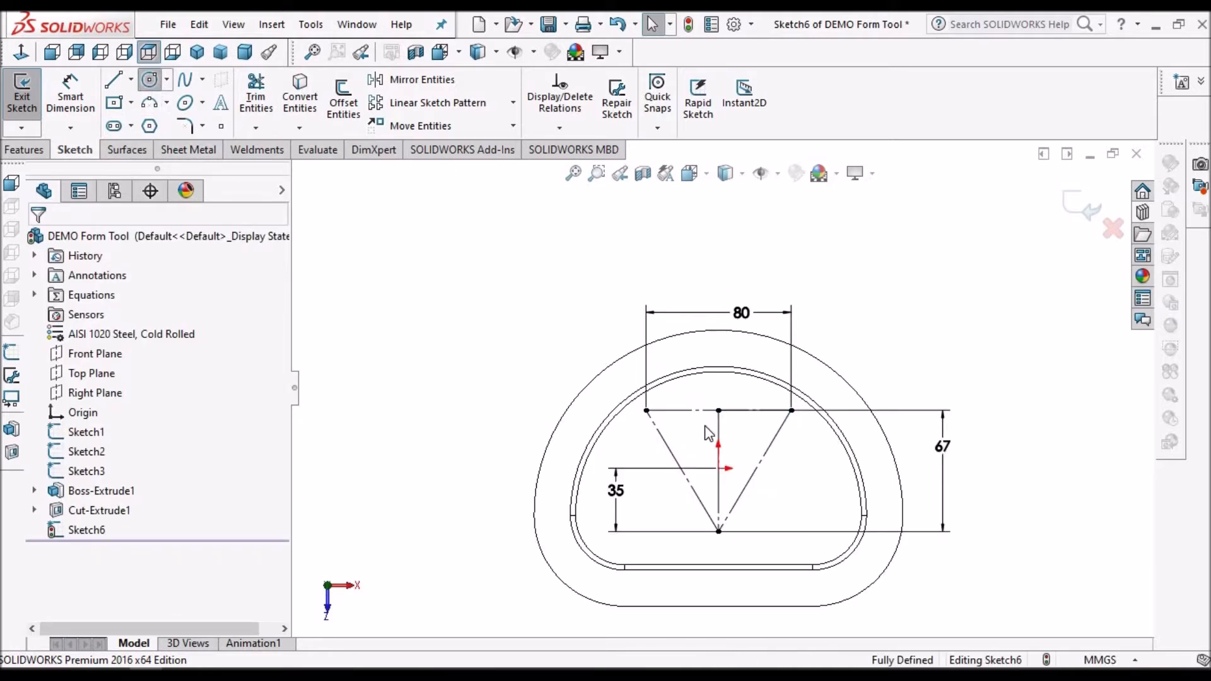
scroll(692, 410, up, 3)
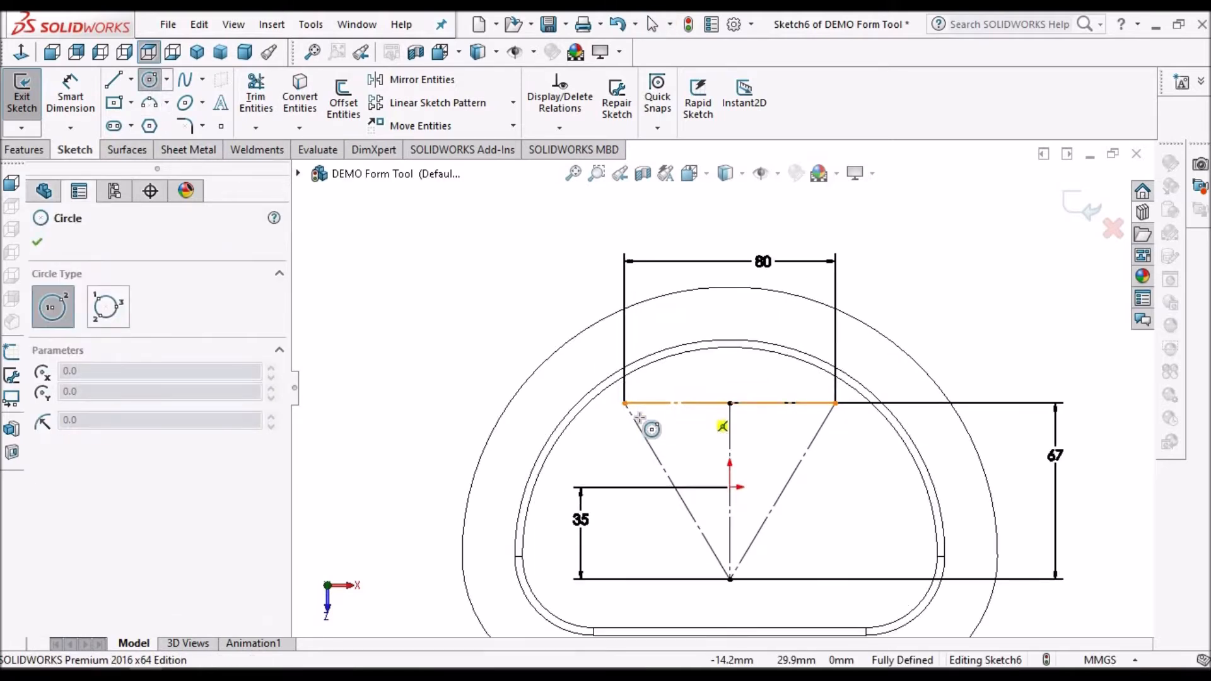
click(612, 400)
click(630, 401)
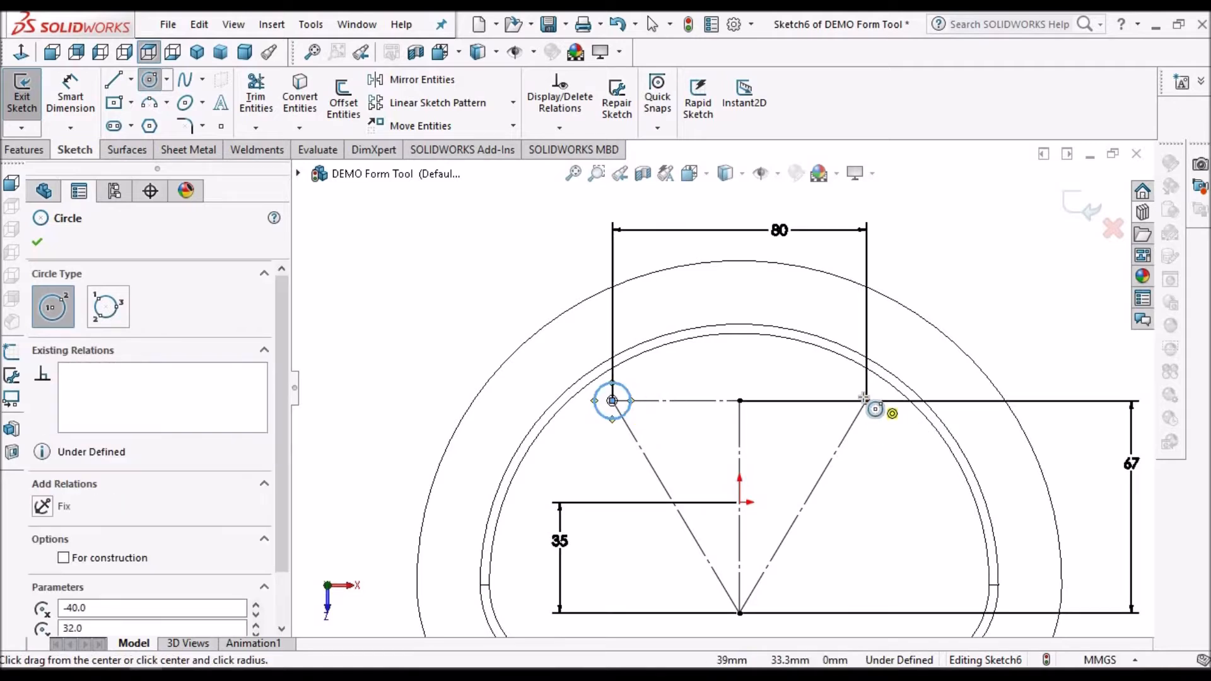
click(866, 401)
click(885, 401)
scroll(720, 388, down, 2)
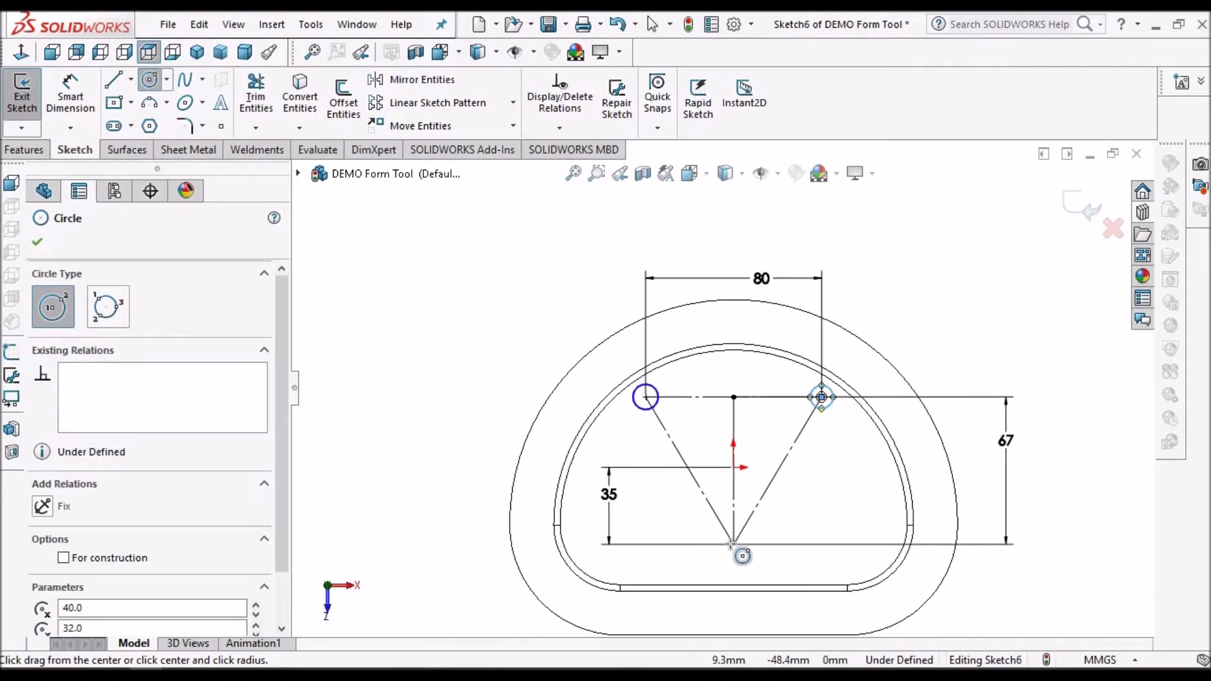
click(733, 544)
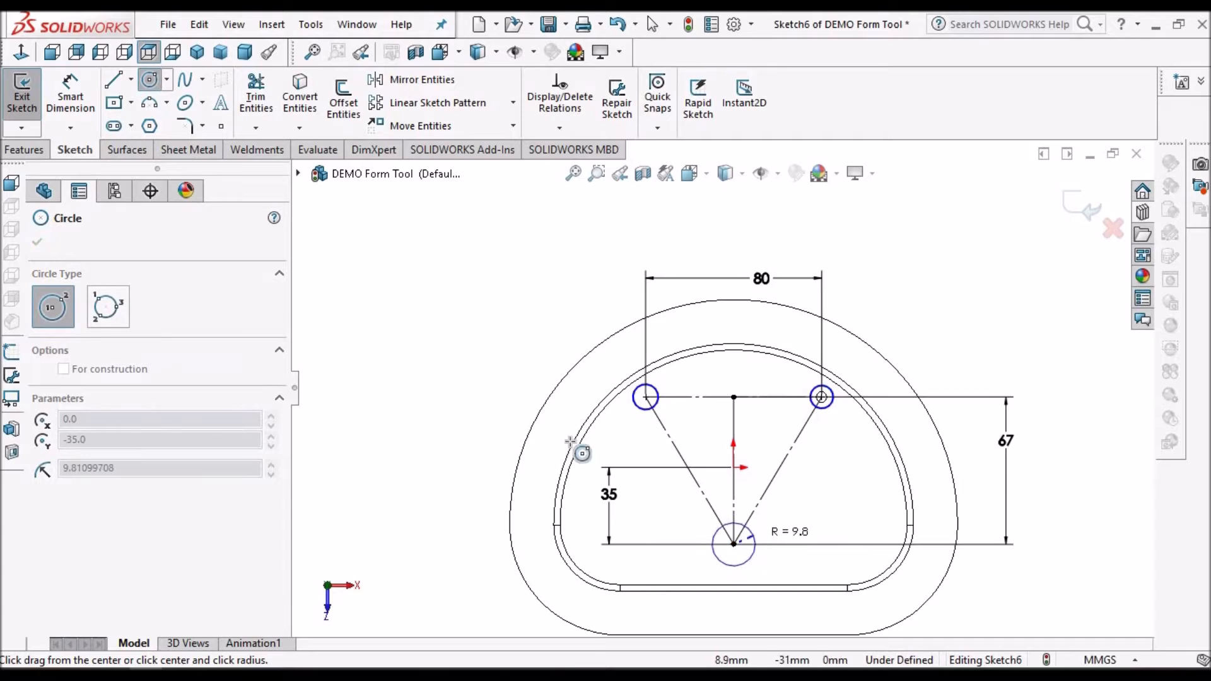
click(715, 530)
right_click(495, 365)
click(518, 373)
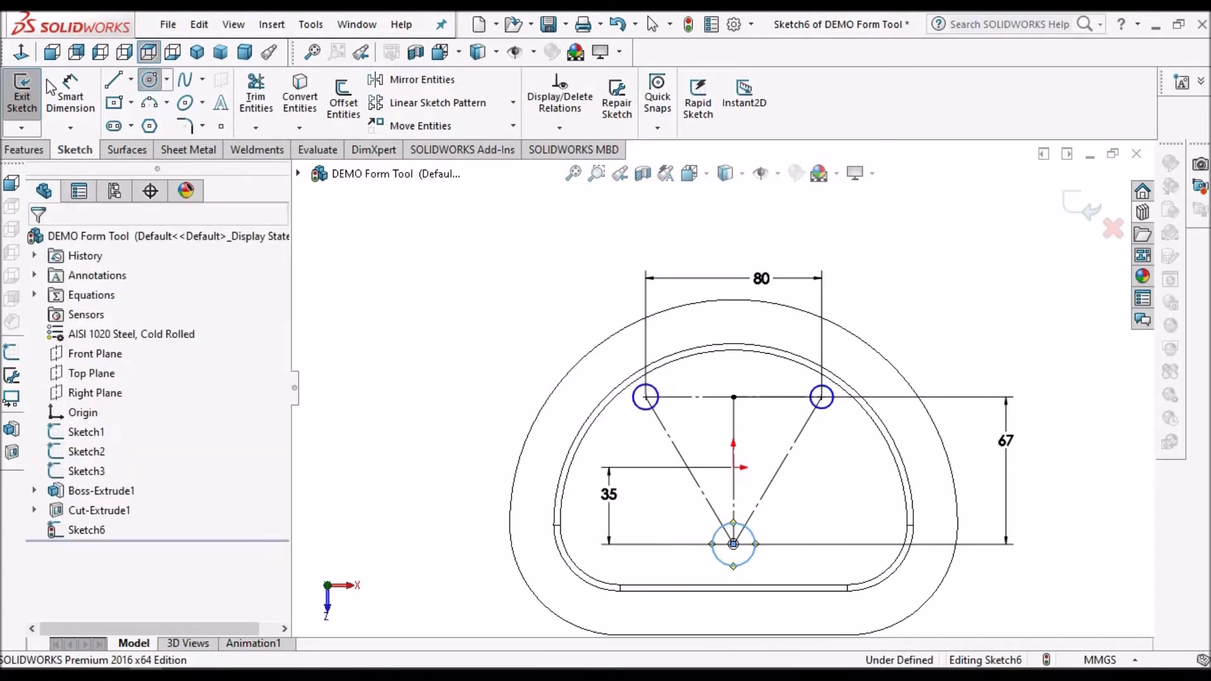
Dimension the circle at the triangle's lower vertex with a diameter of 5 mm.
click(70, 94)
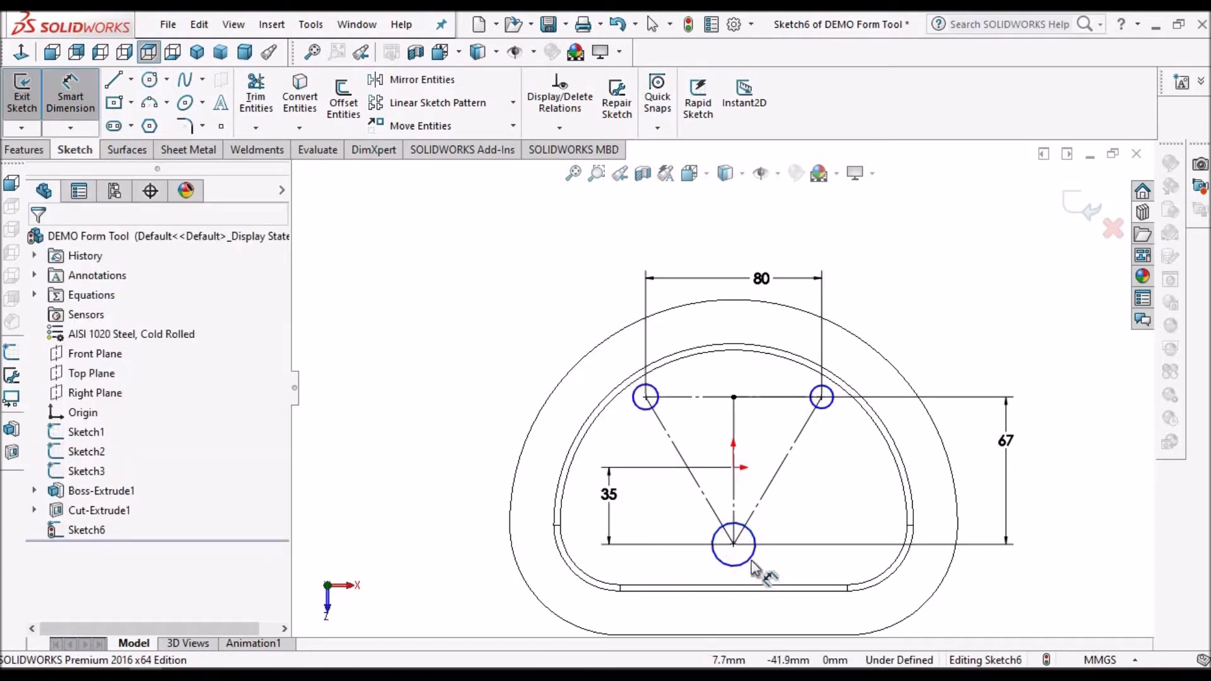
scroll(842, 588, down, 2)
click(748, 559)
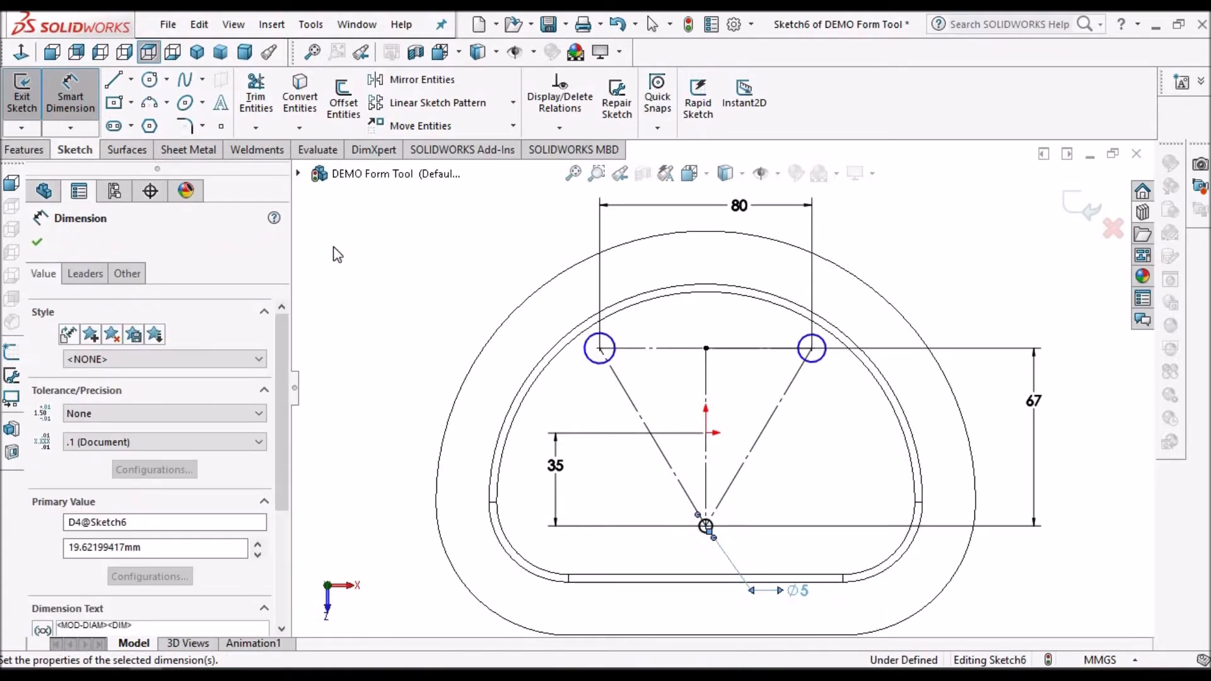
click(333, 248)
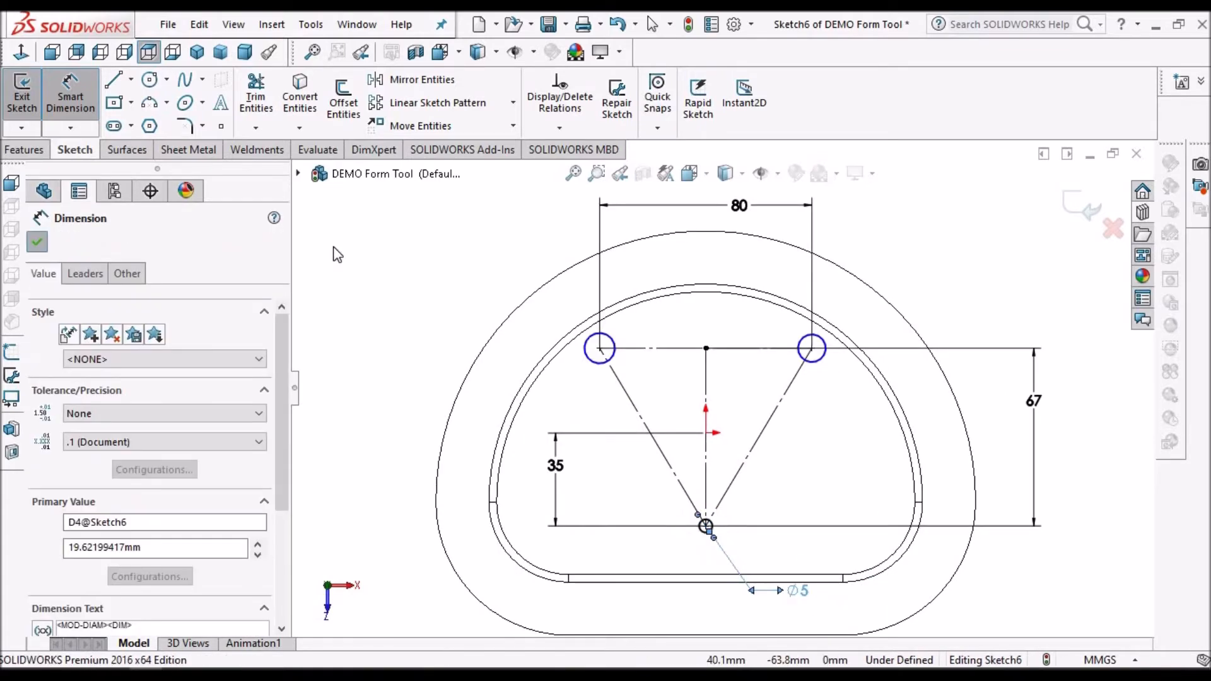
key(Escape)
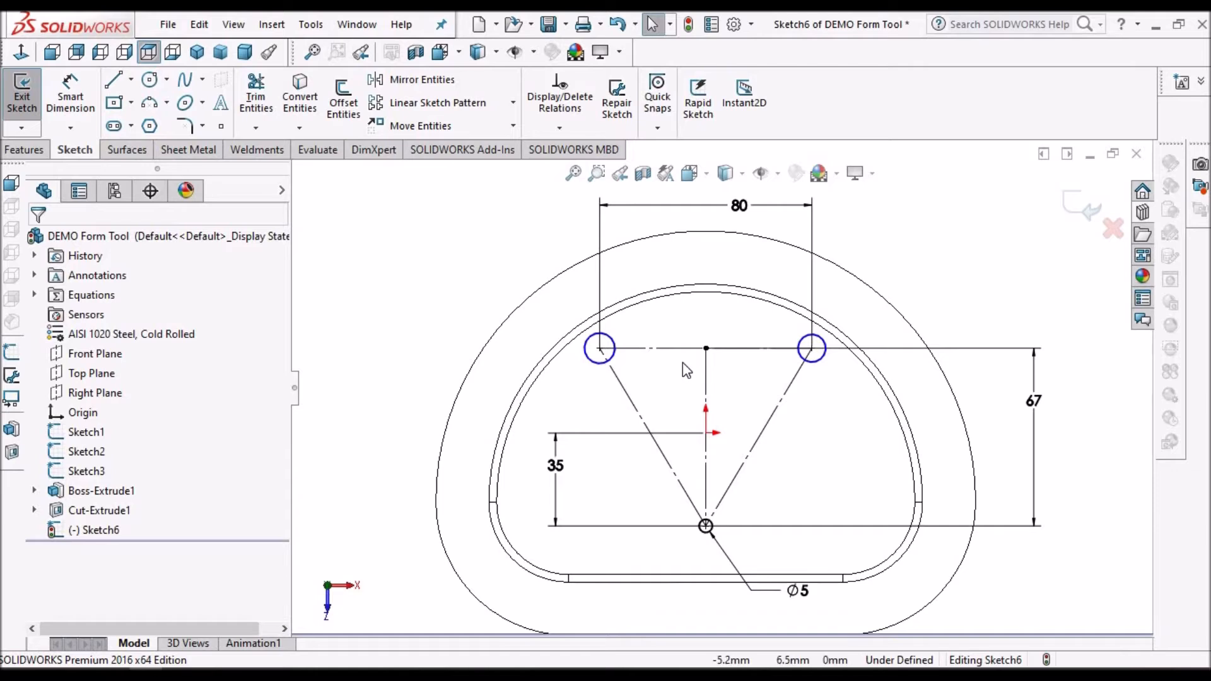
Apply an equal relation to the circles at the three triangle vertices.
scroll(683, 362, down, 1)
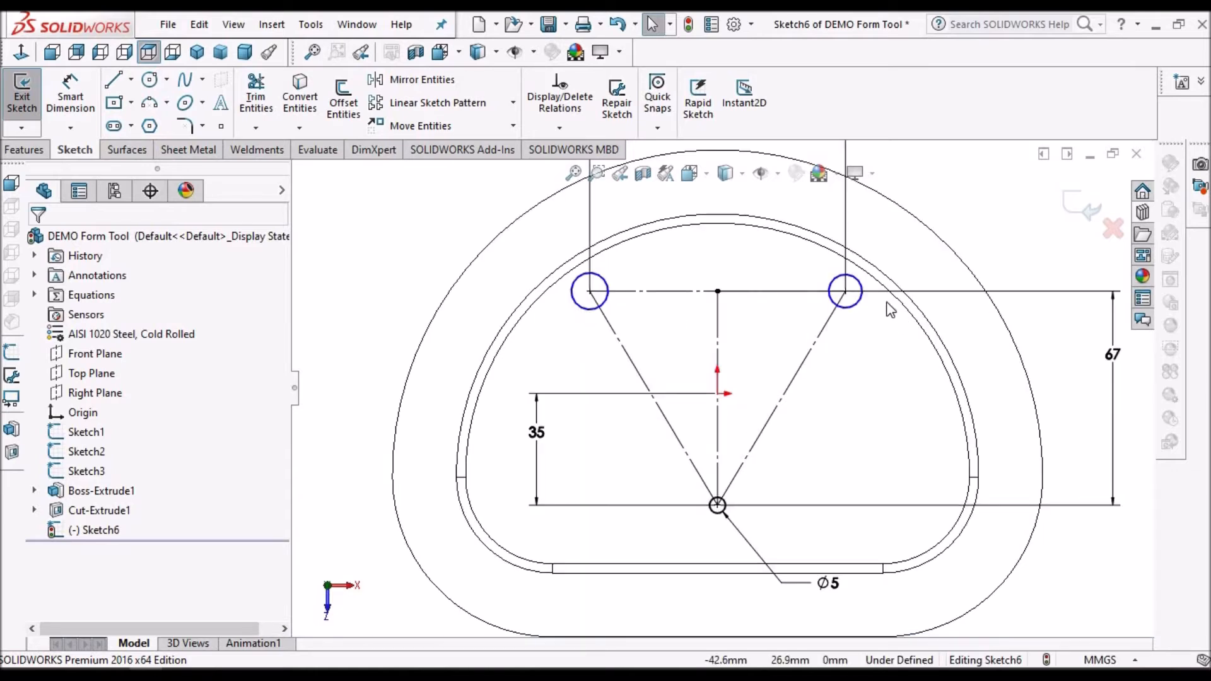
click(580, 308)
click(853, 310)
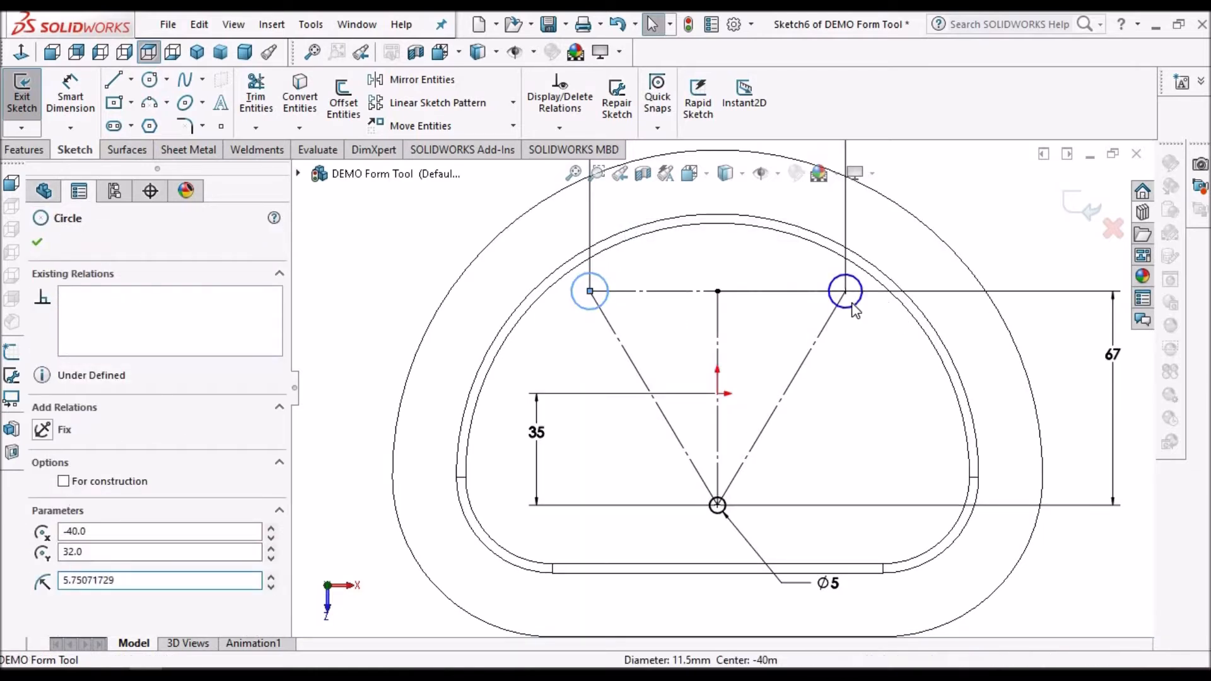
ctrl+click(853, 310)
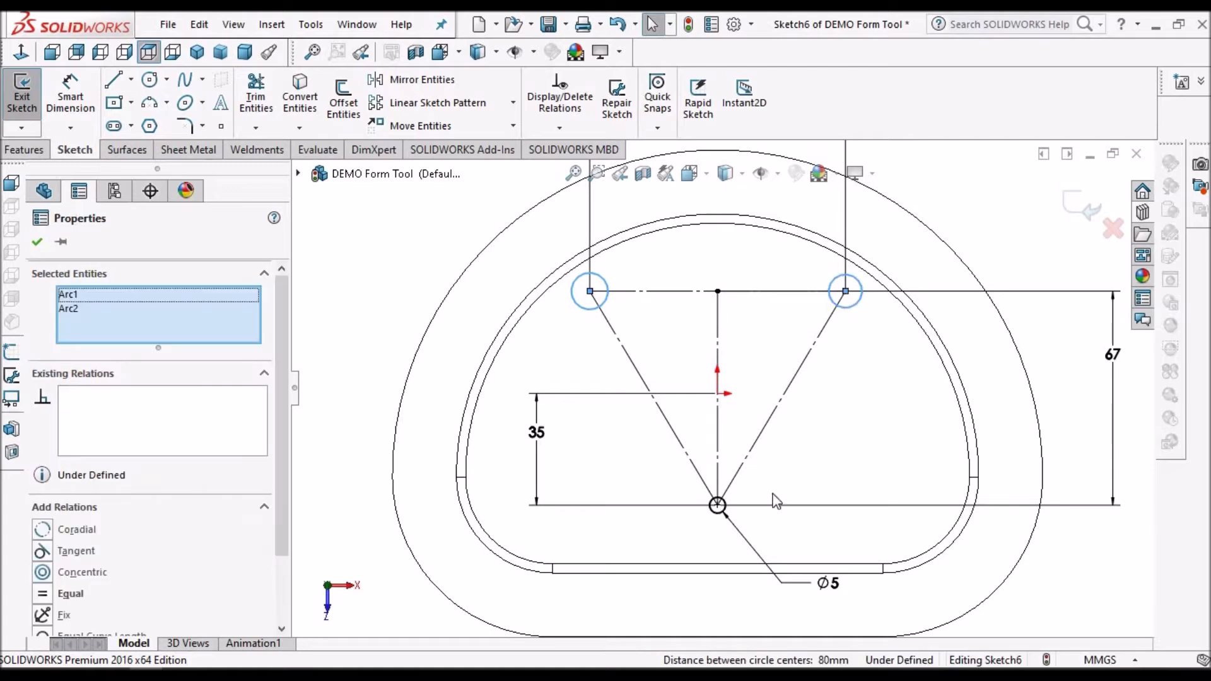
scroll(722, 535, down, 3)
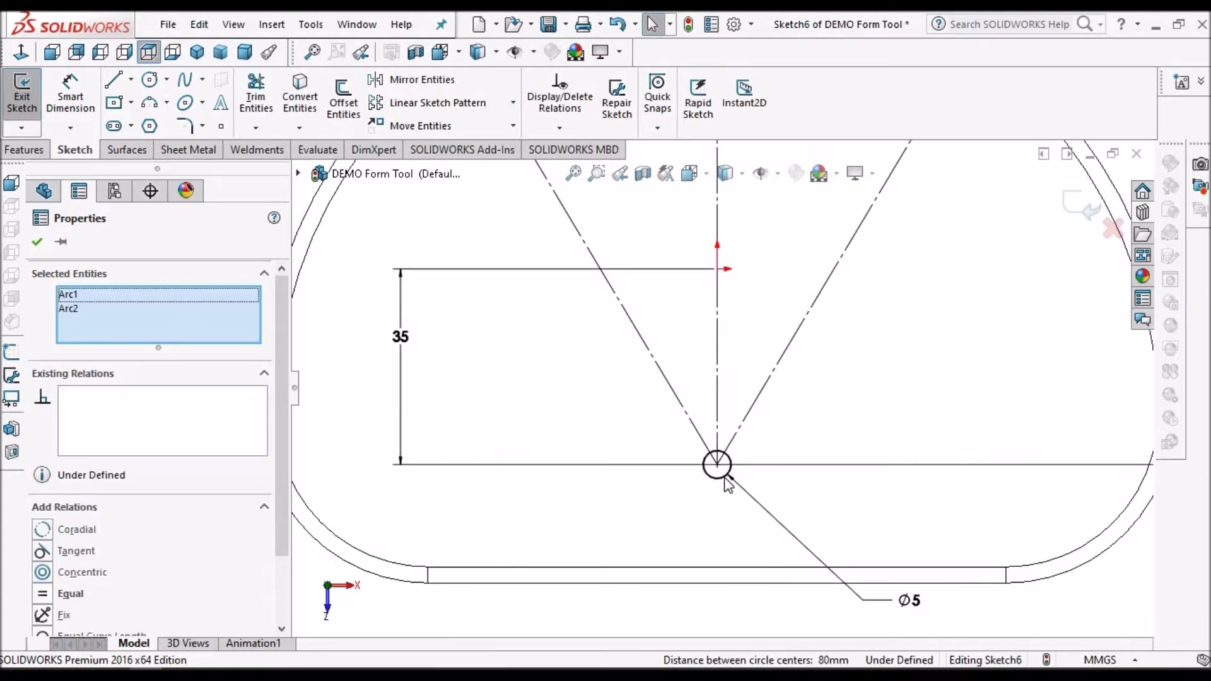
ctrl+click(725, 478)
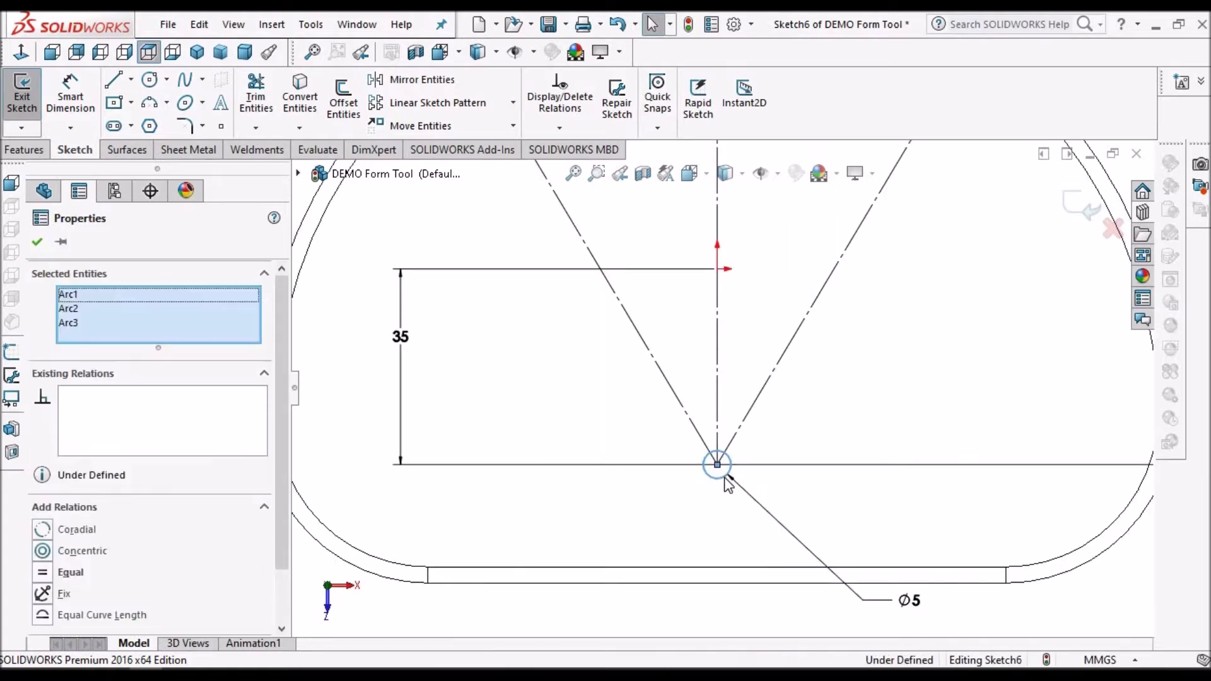
click(47, 573)
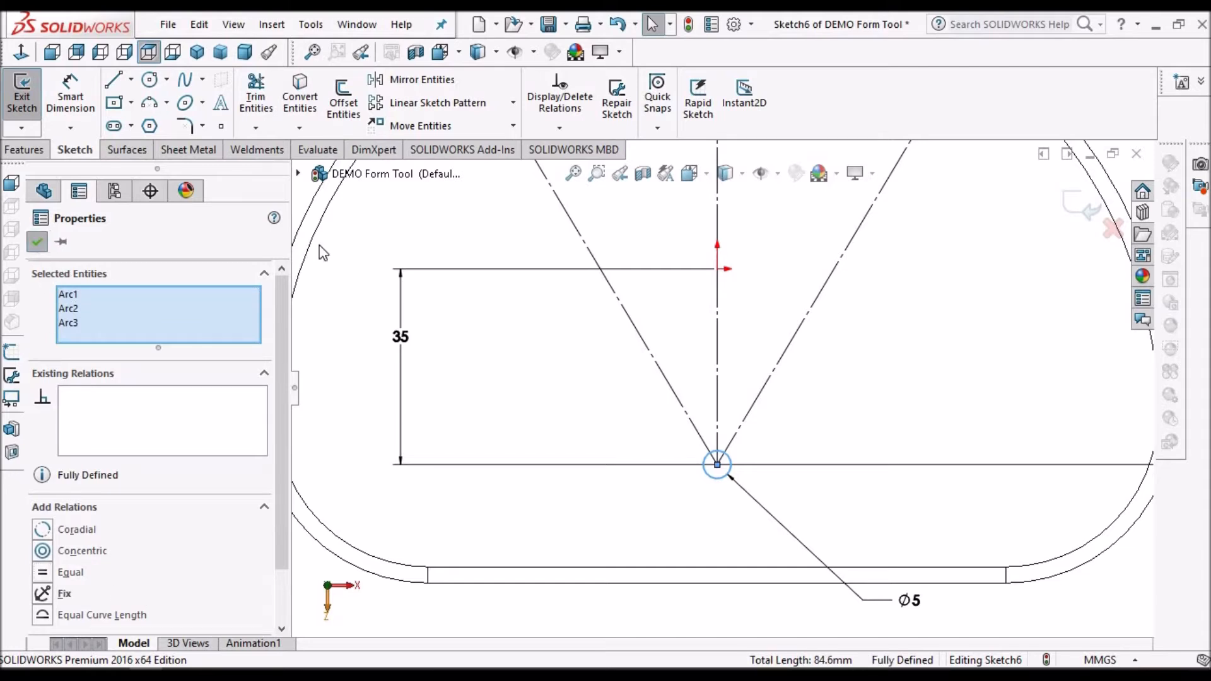
click(785, 373)
scroll(786, 372, up, 2)
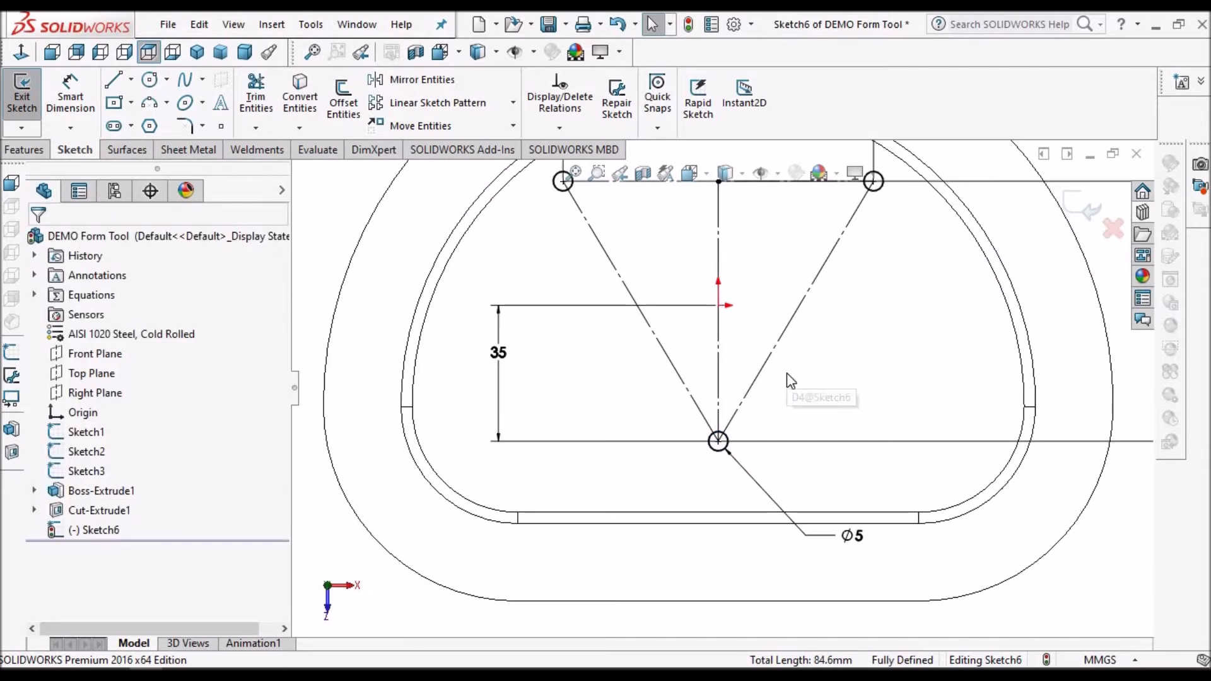
Extrude the three 5 mm circles as bosses with a blind depth of 10 mm.
click(25, 149)
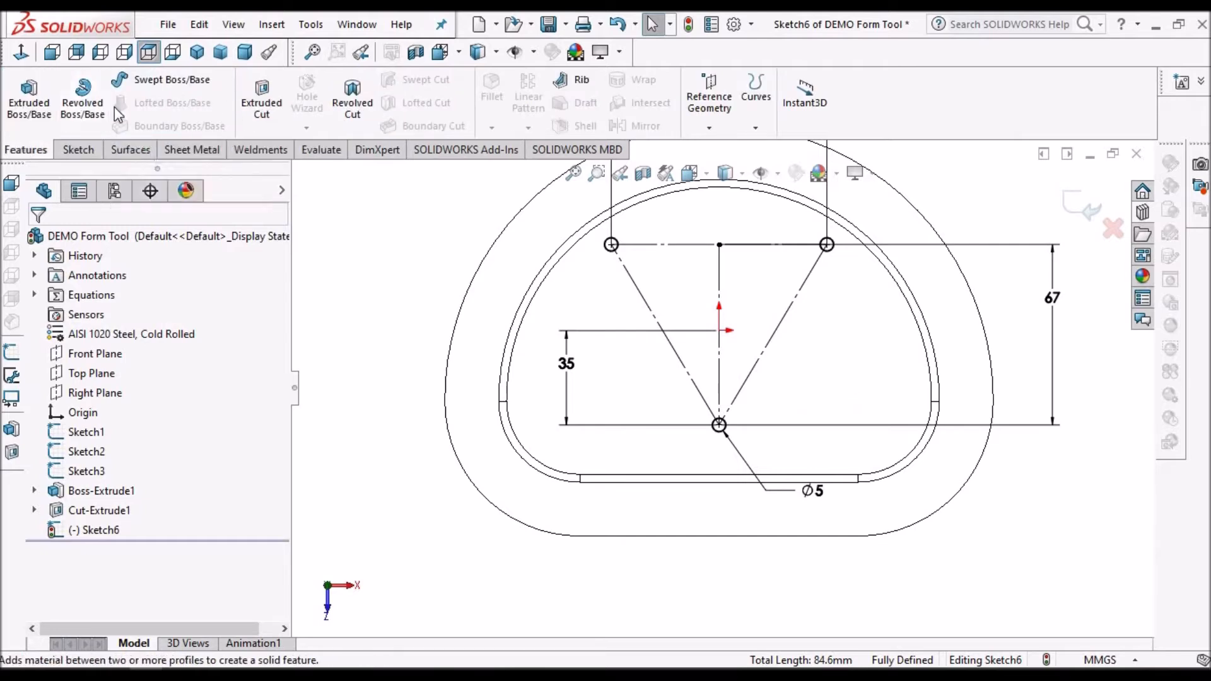
click(29, 101)
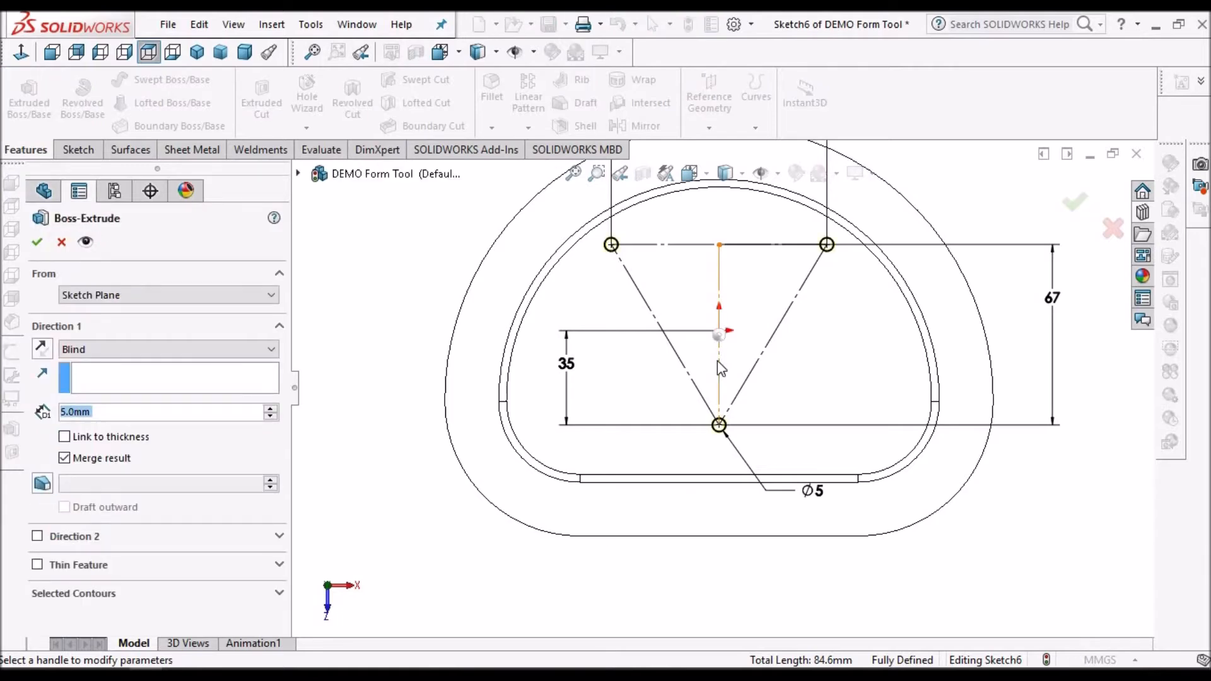
scroll(796, 366, up, 2)
middle_drag(796, 340, 790, 243)
scroll(759, 330, down, 2)
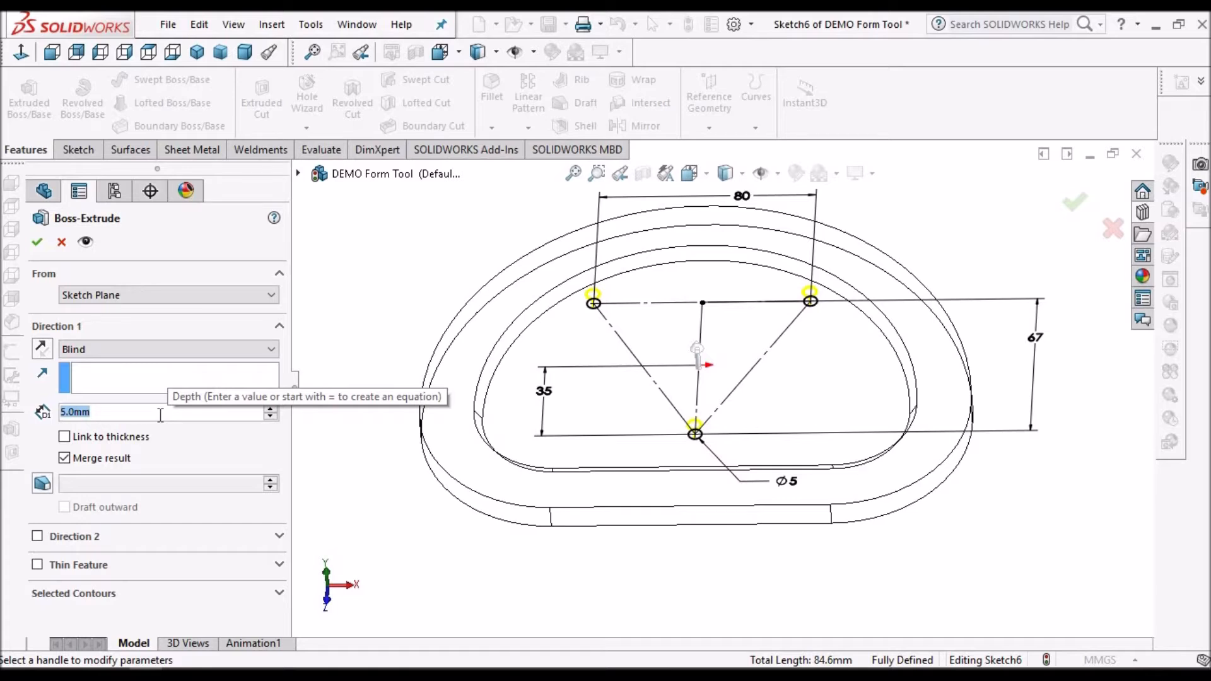
text(10)
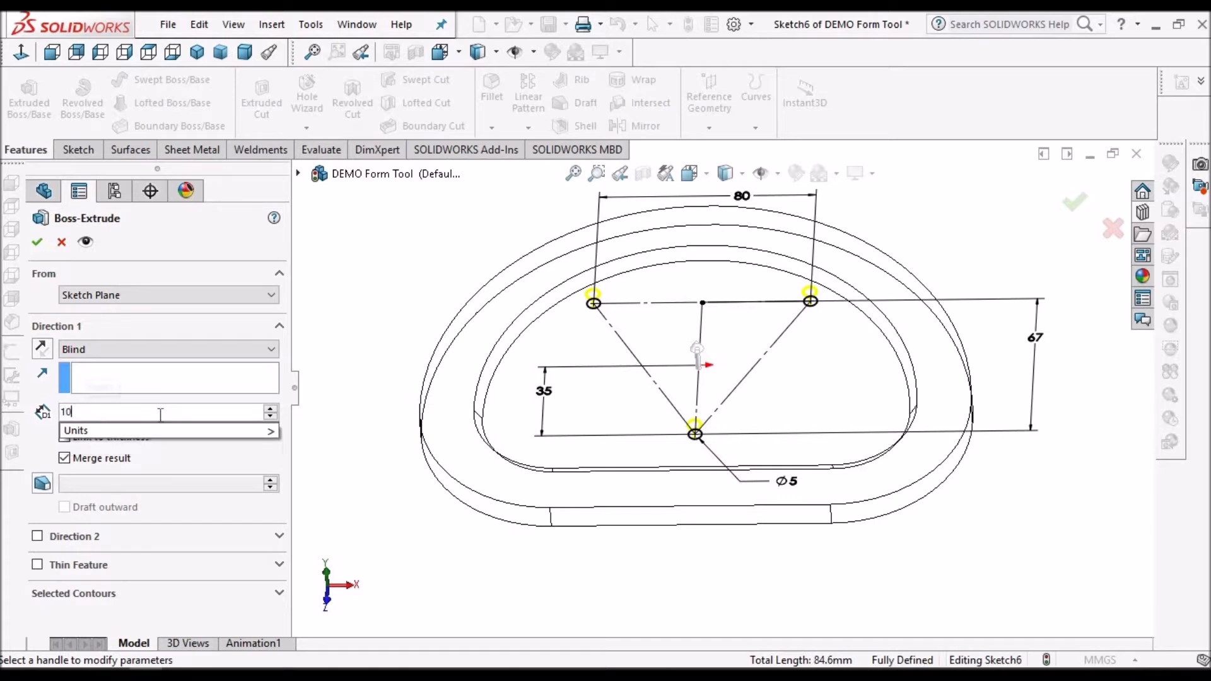
key(Return)
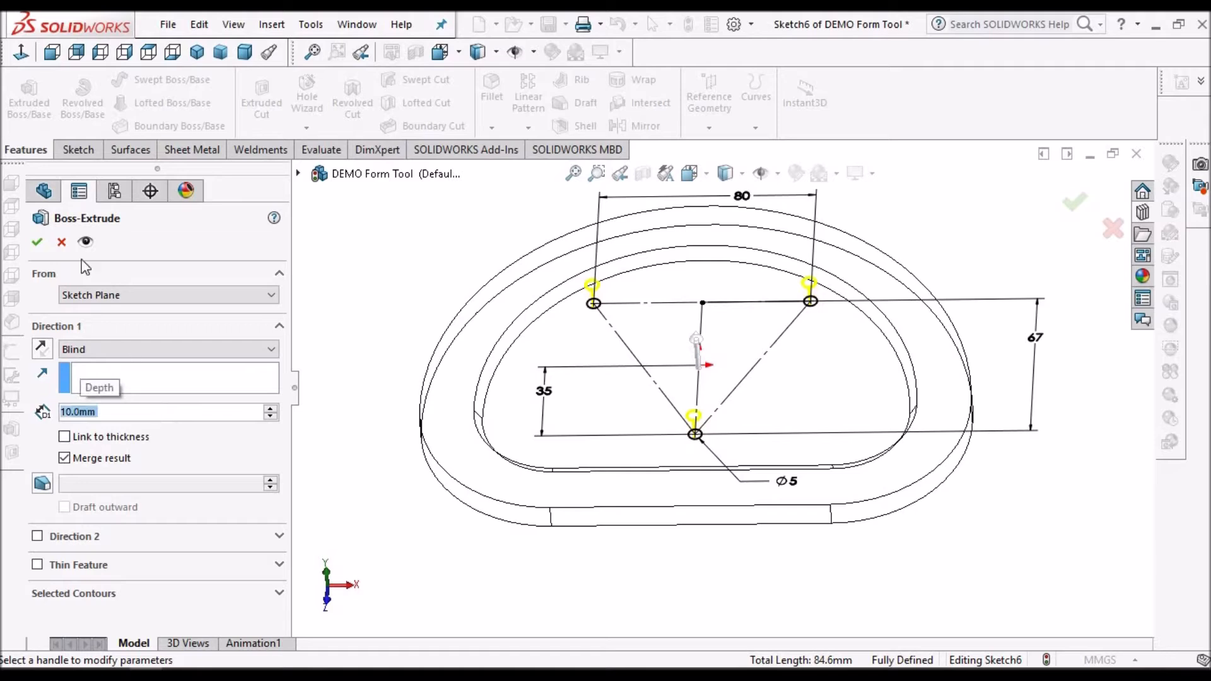
click(36, 241)
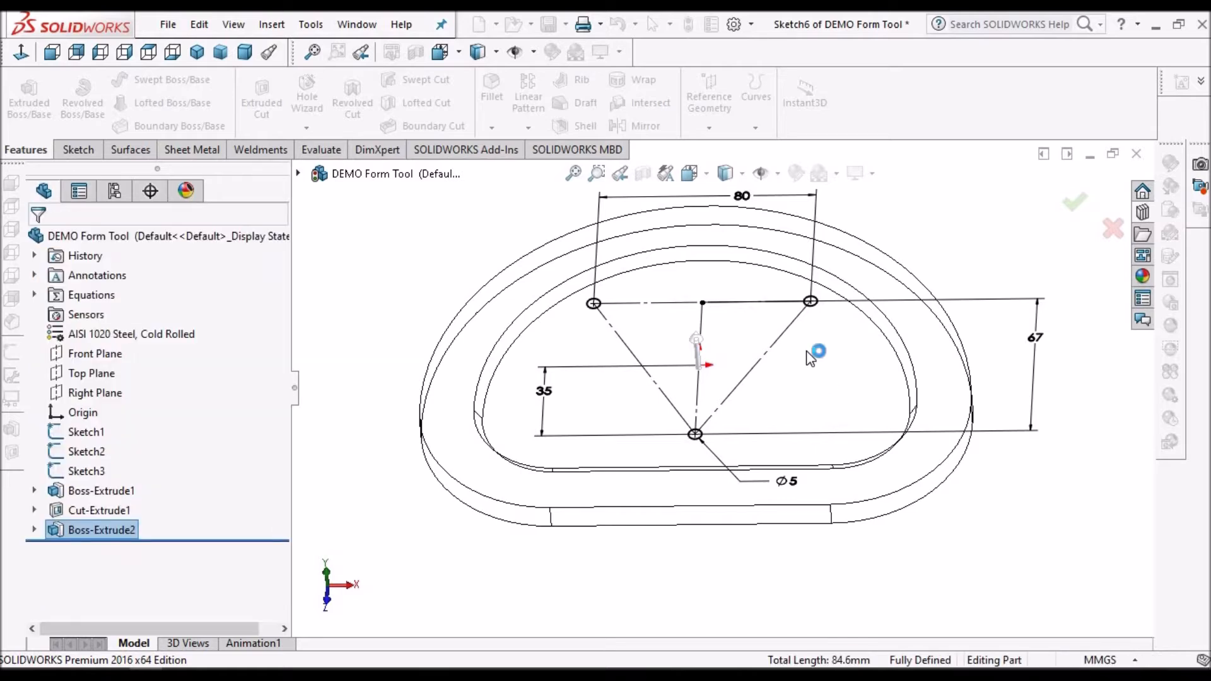
Display the model as shaded with edges.
click(726, 173)
click(730, 197)
click(916, 240)
scroll(798, 306, up, 1)
middle_drag(798, 306, 809, 334)
Start a sketch on the pocket floor and draw a circle about 38 mm in diameter centred on the origin.
click(782, 386)
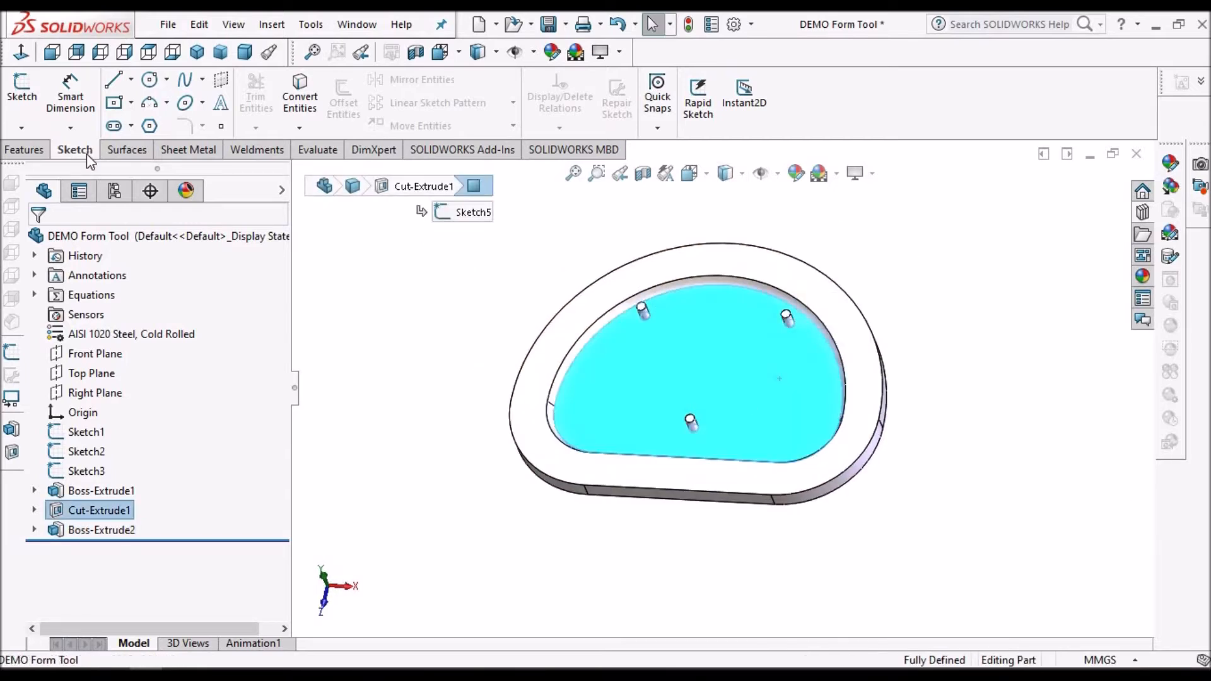
click(31, 101)
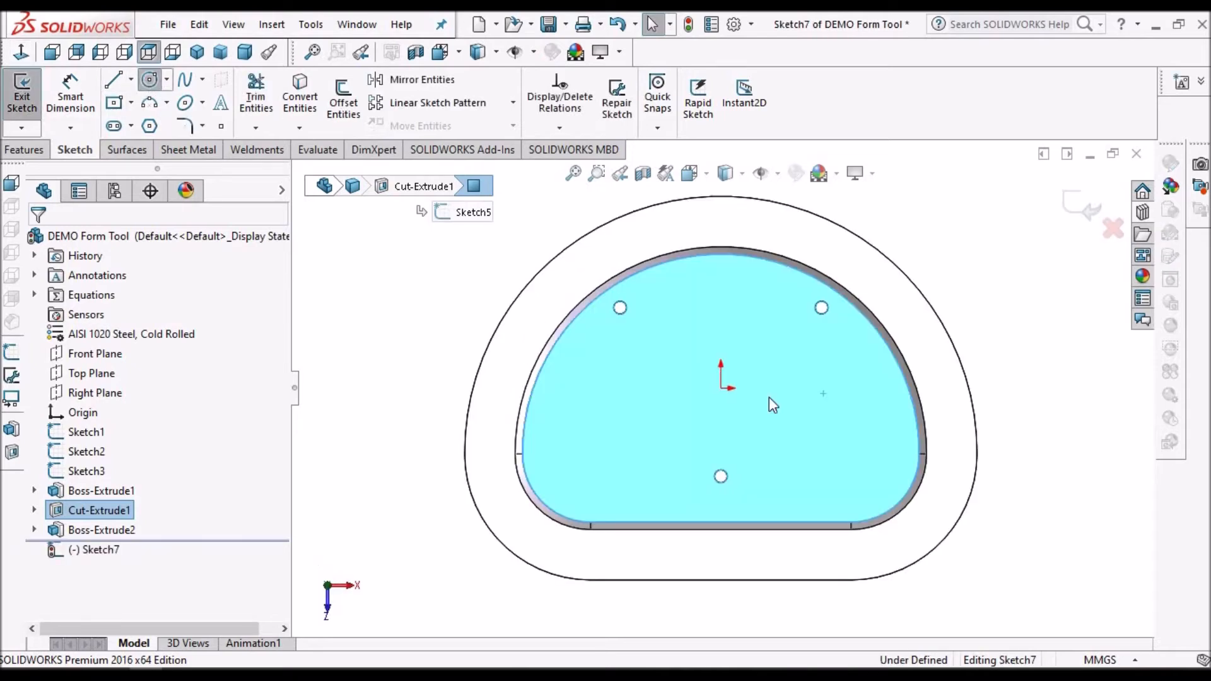
click(721, 387)
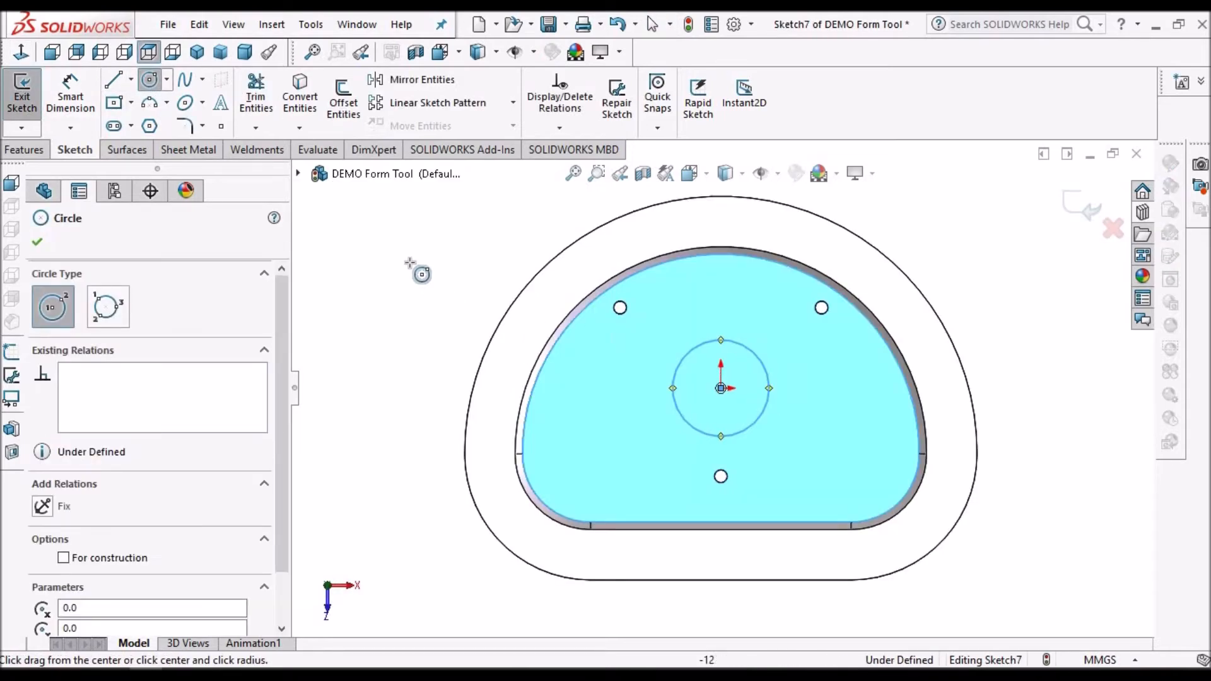
right_click(427, 279)
click(433, 282)
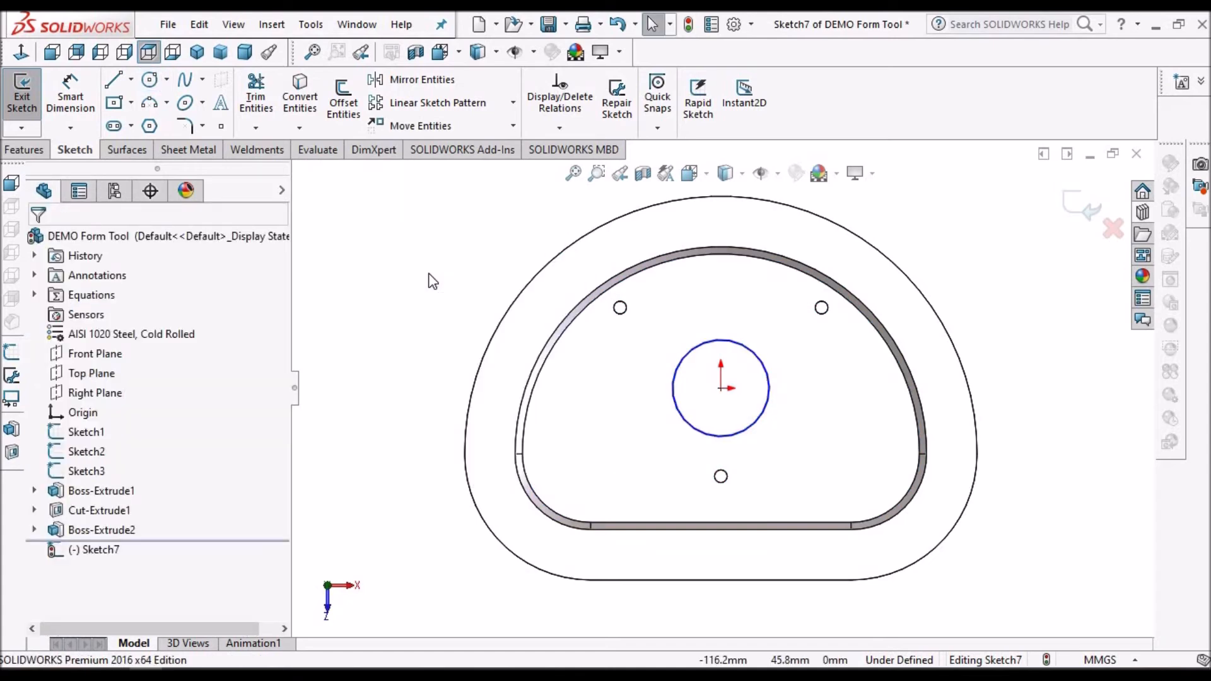
Dimension the origin-centred circle with a diameter of 55 mm.
click(70, 94)
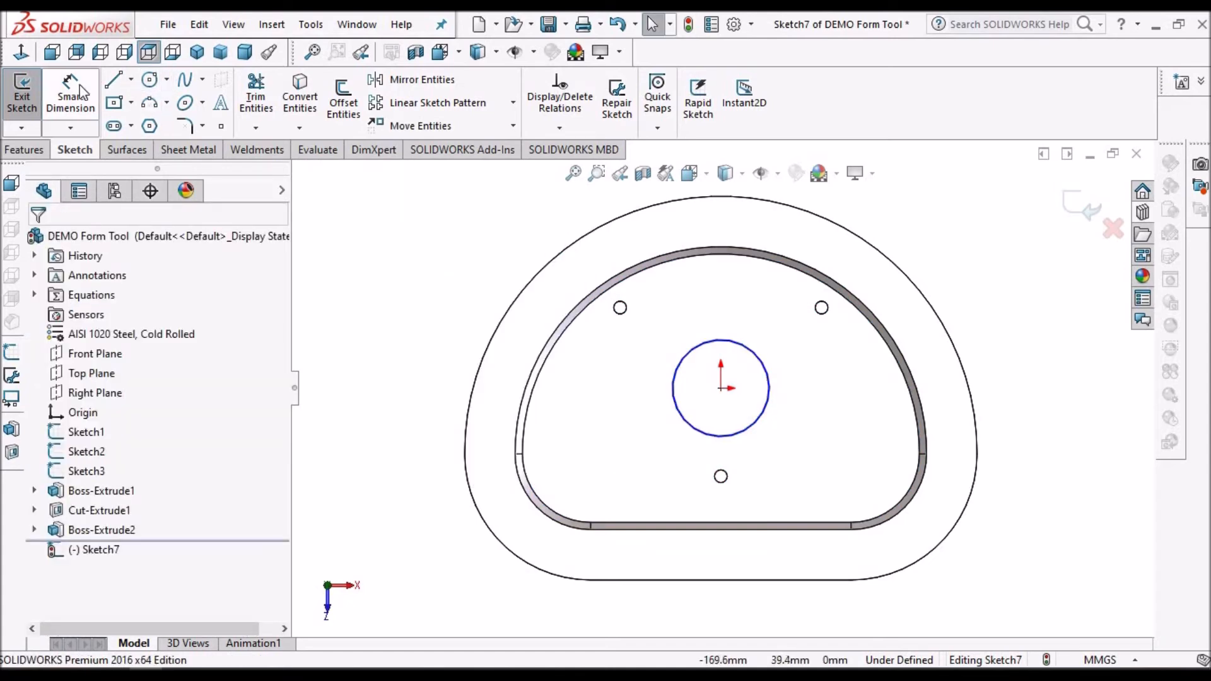
click(762, 411)
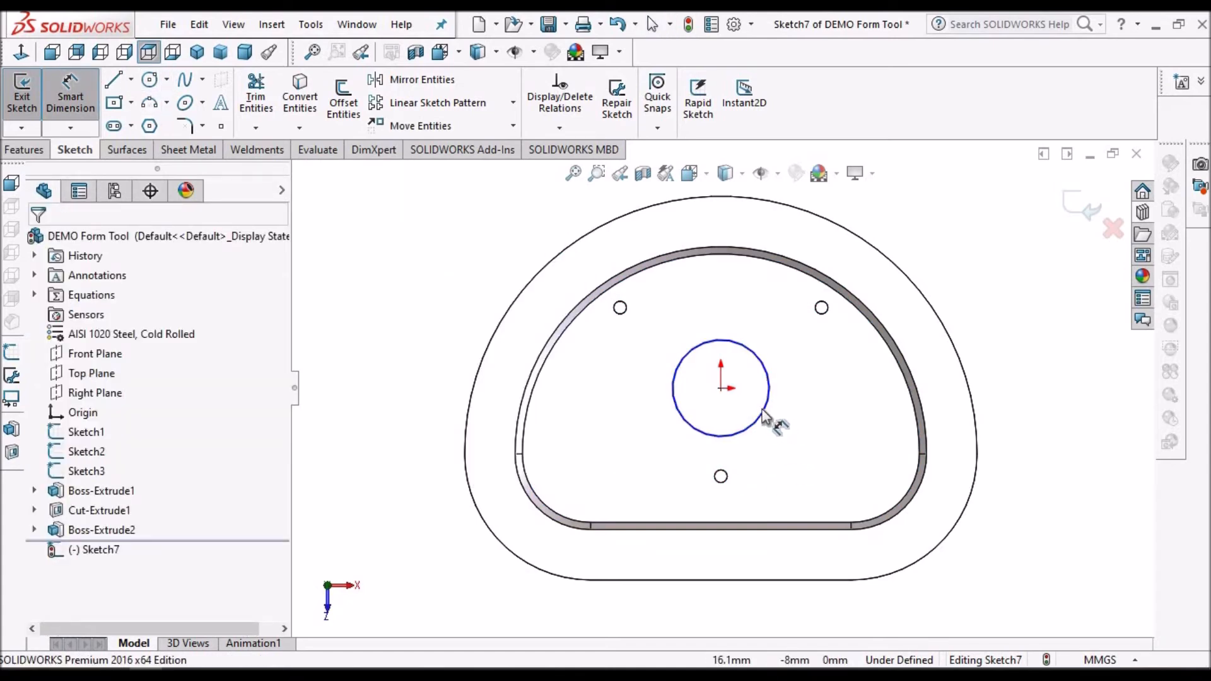
click(802, 450)
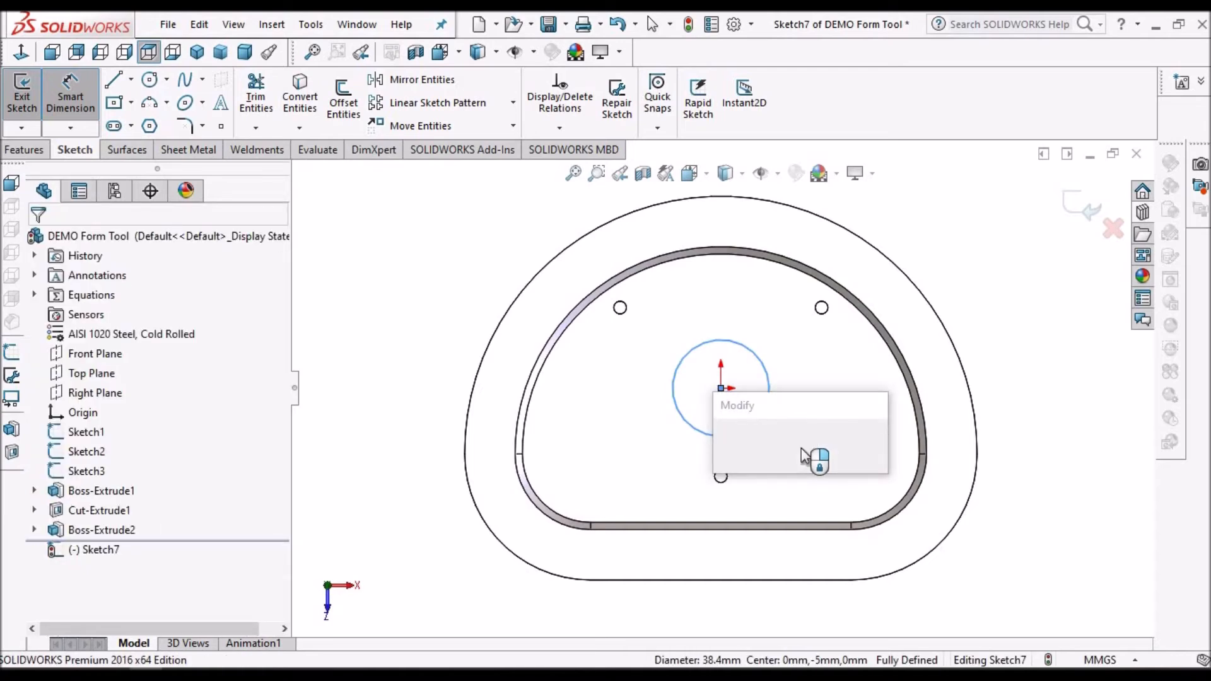
text(55)
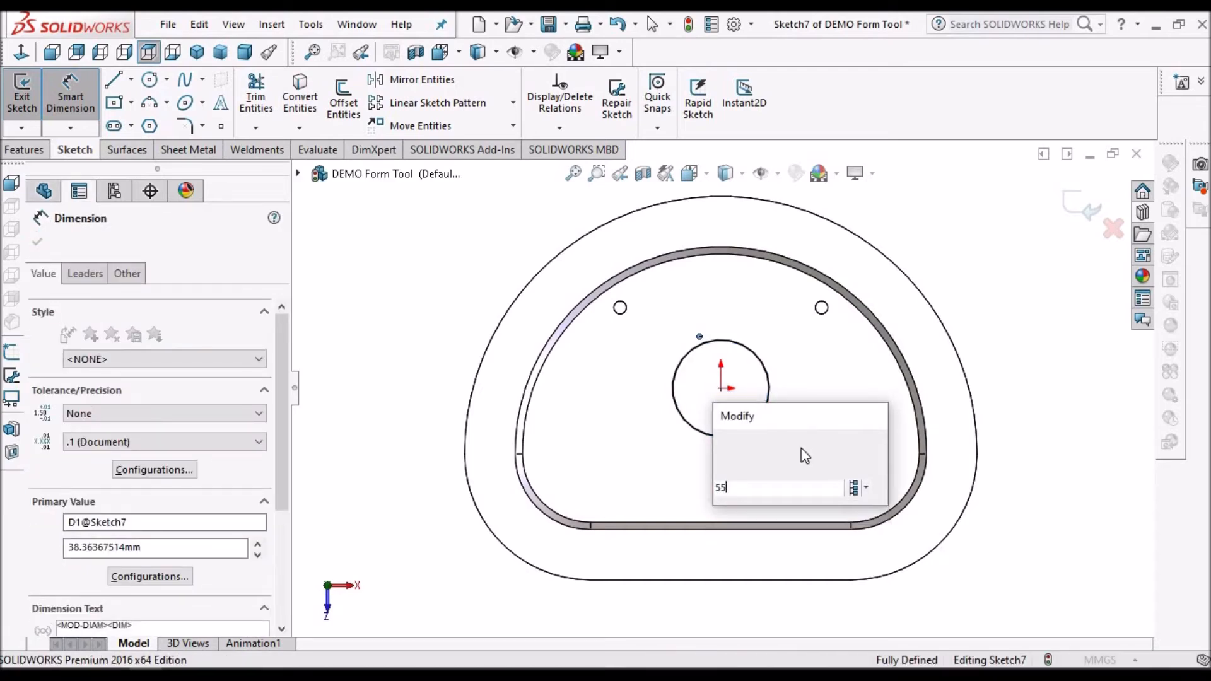
key(Return)
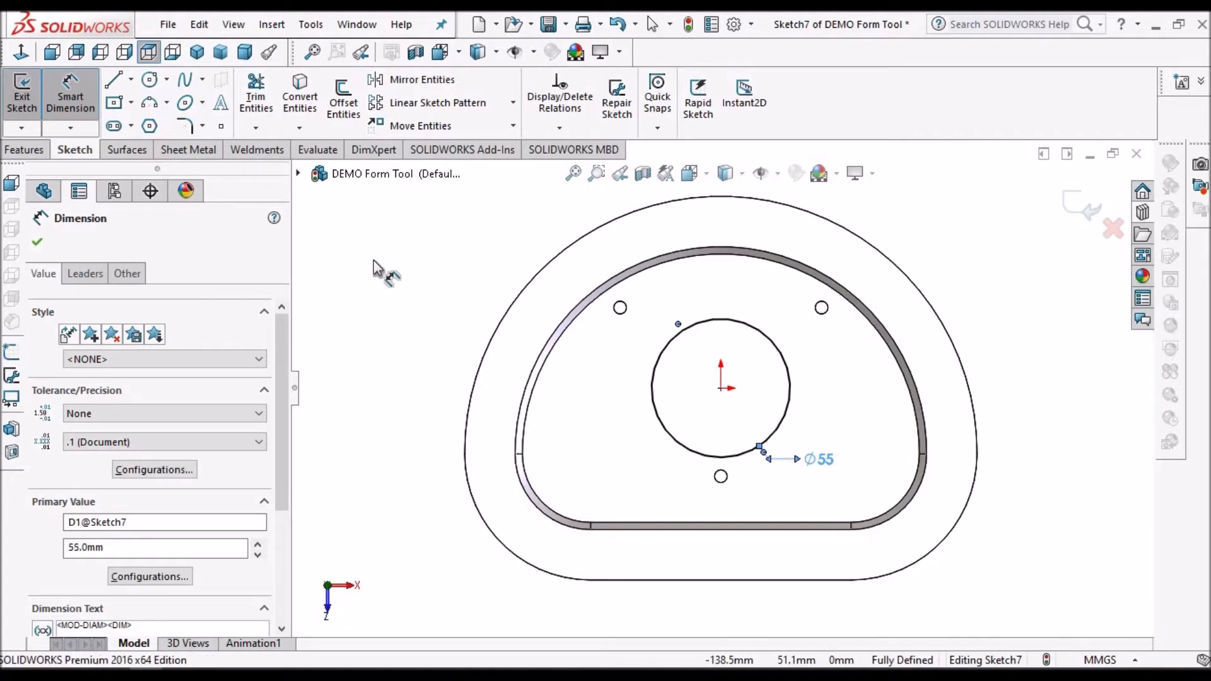
click(38, 242)
Extrude the 55 mm circle from the pocket floor as a boss with a blind depth of 20 mm.
click(19, 151)
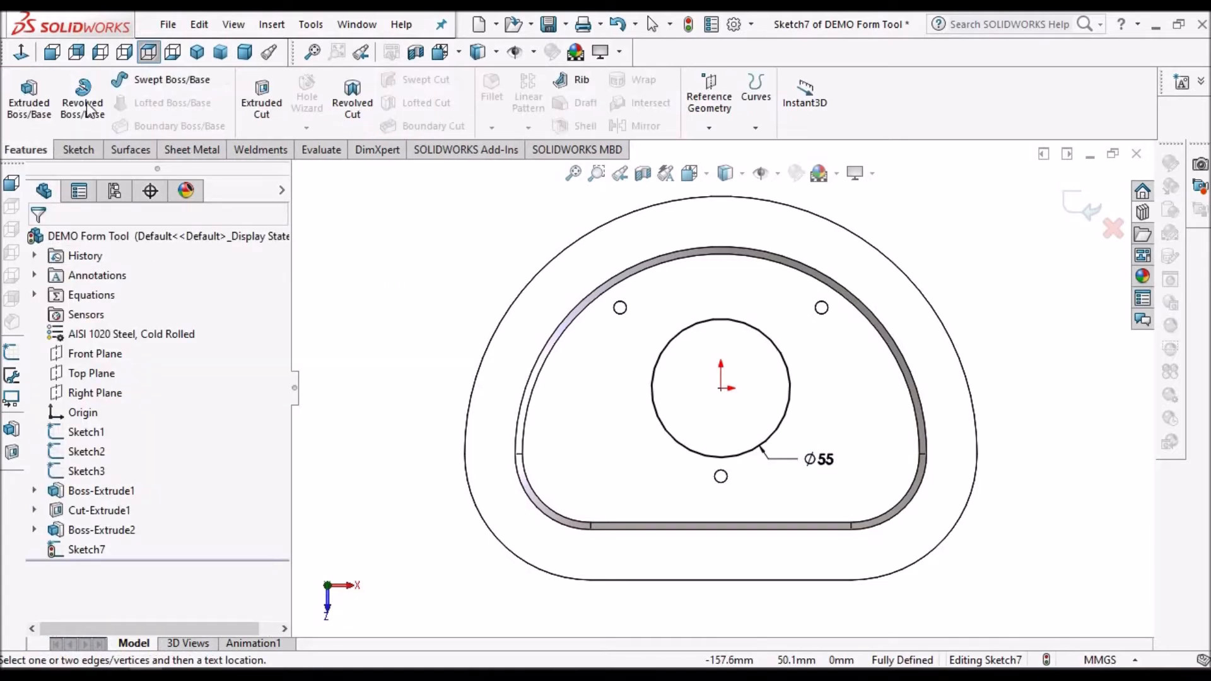
click(29, 101)
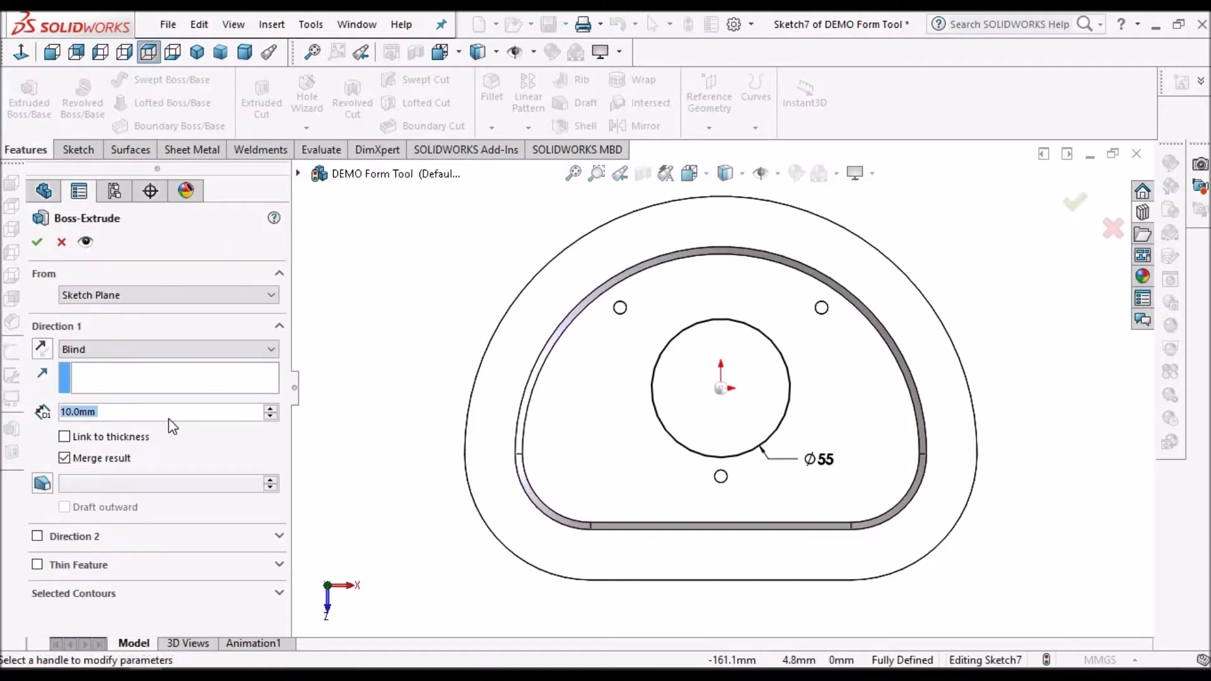
text(20)
key(Return)
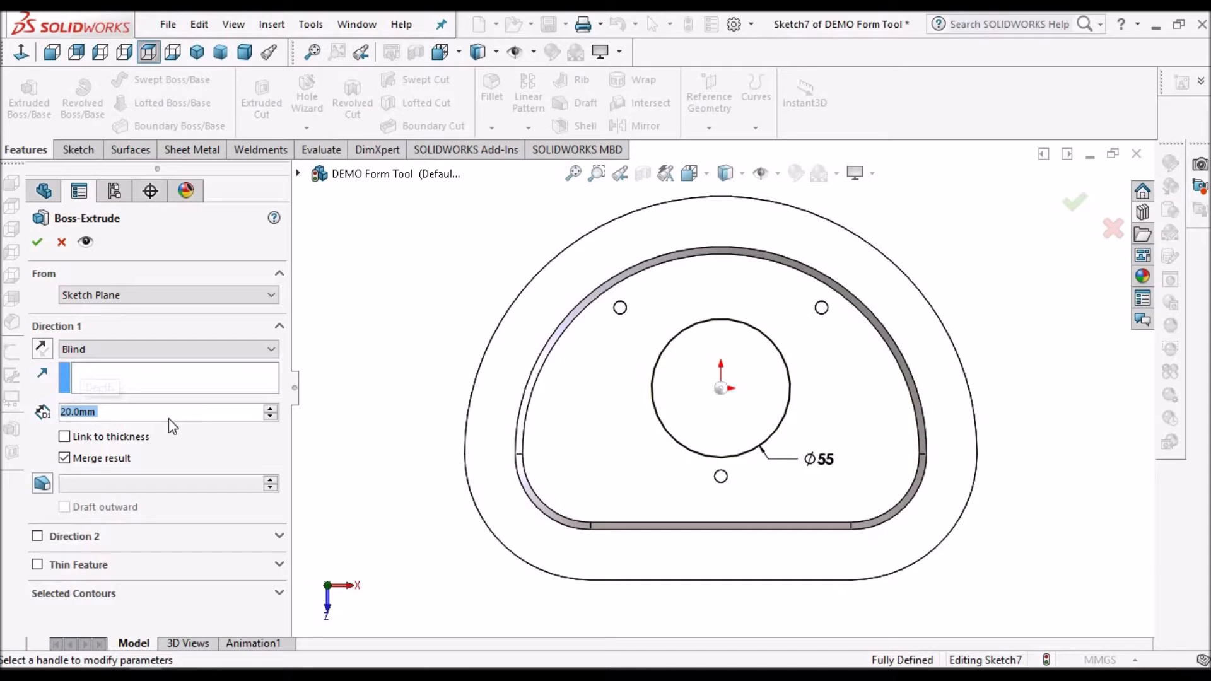
click(37, 242)
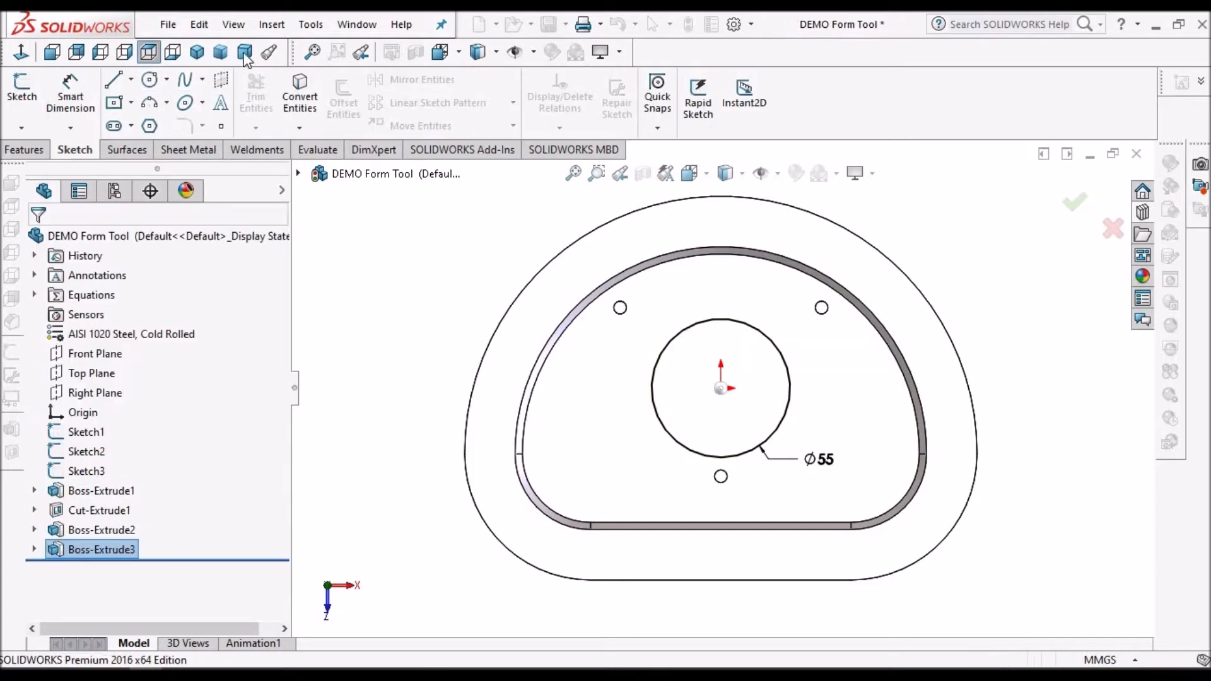
click(244, 53)
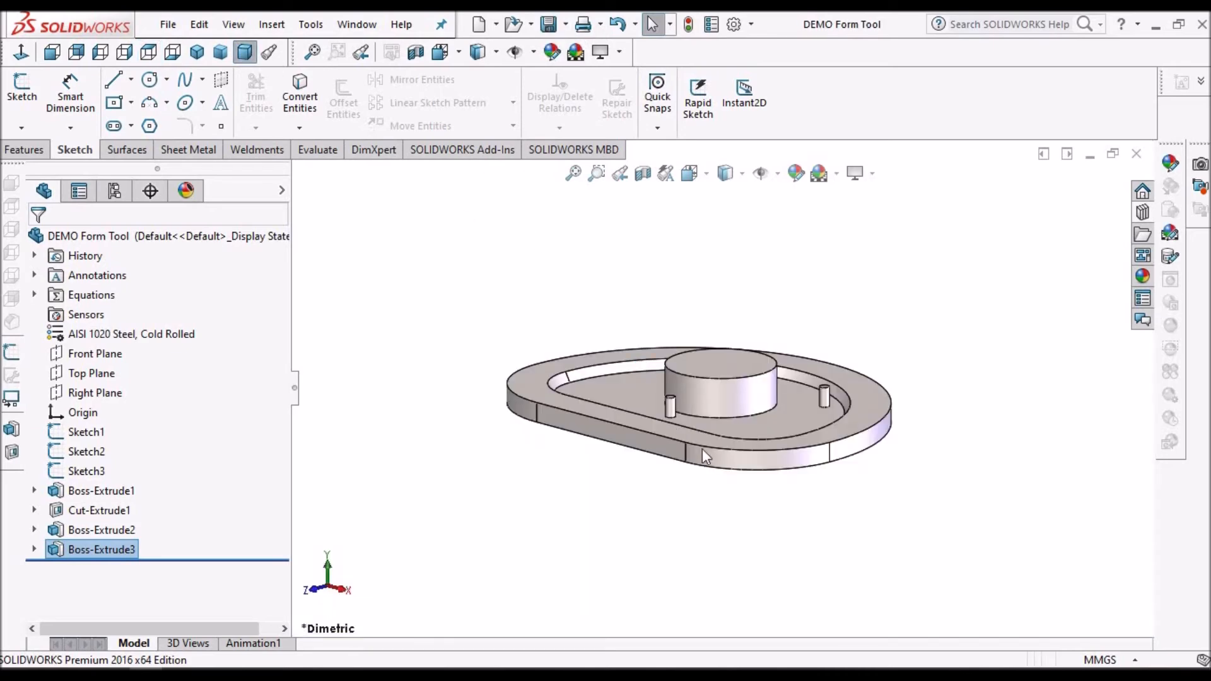
middle_drag(699, 403, 721, 411)
scroll(722, 411, up, 3)
click(463, 239)
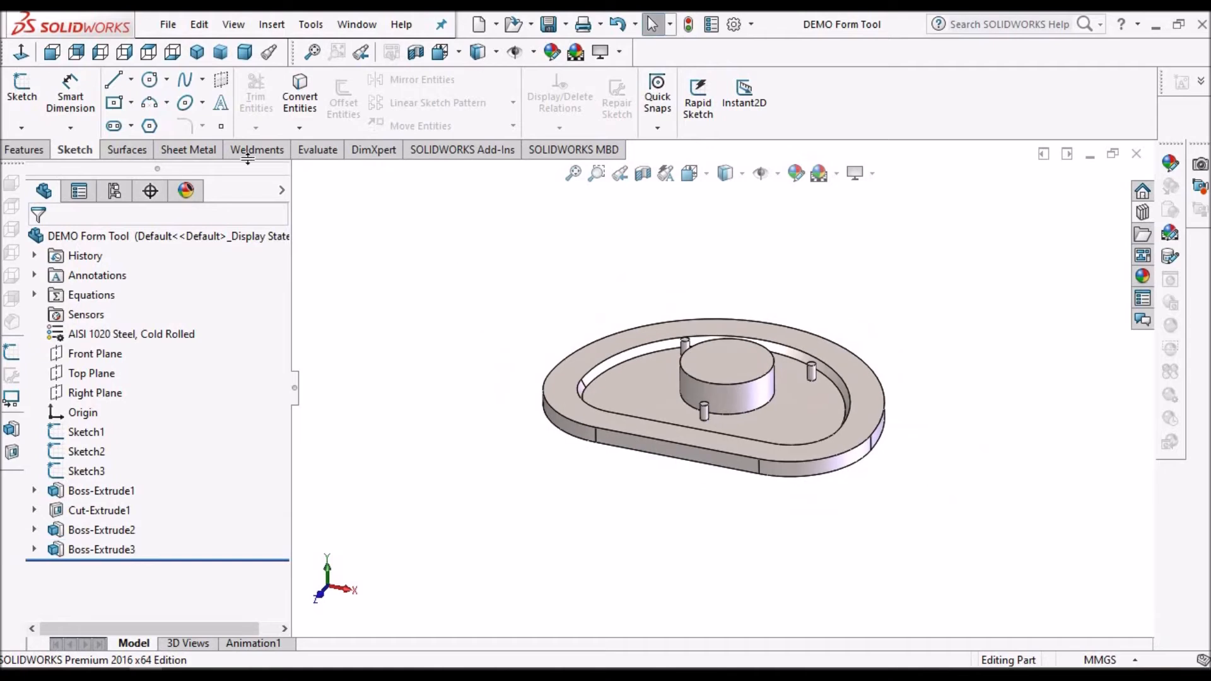
click(189, 150)
click(448, 100)
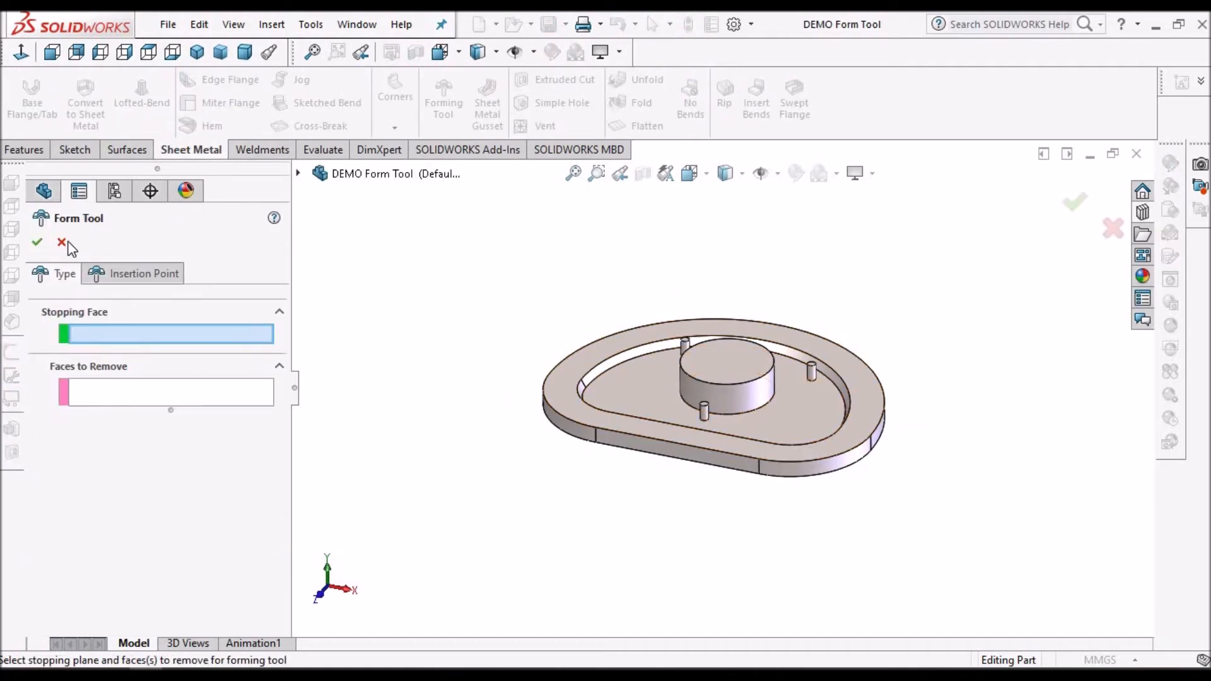
key(Escape)
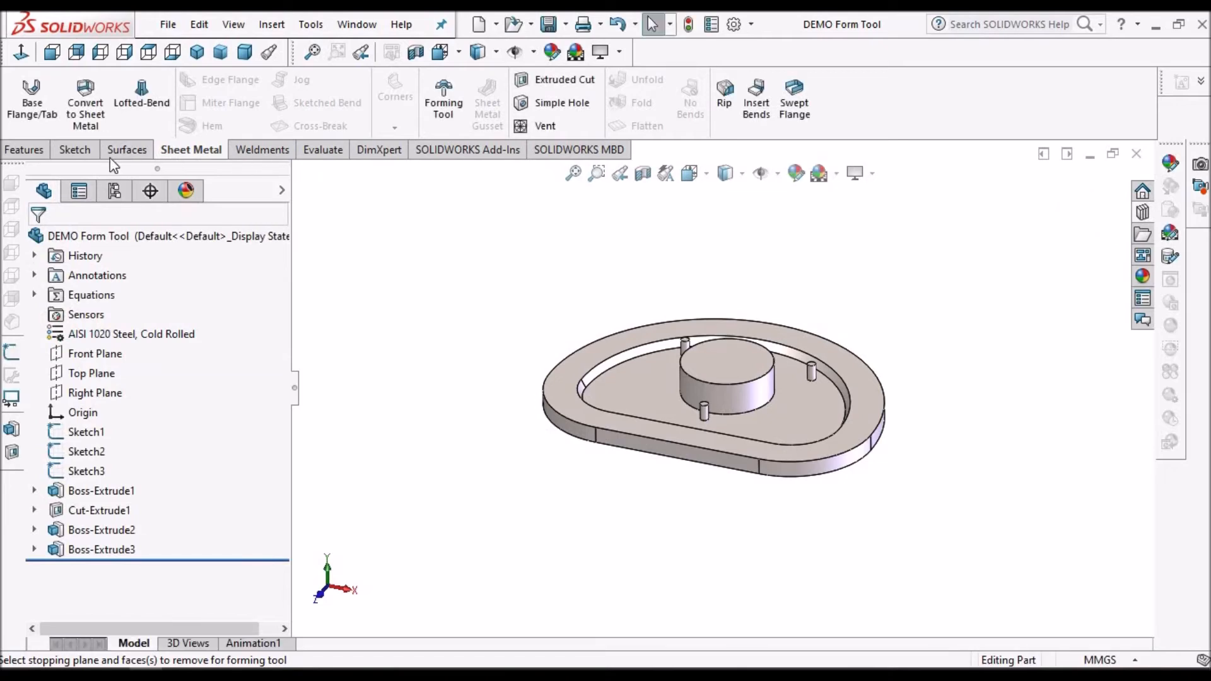
Set up a fillet with a 2 mm radius on the cylindrical side face of the central boss.
click(25, 151)
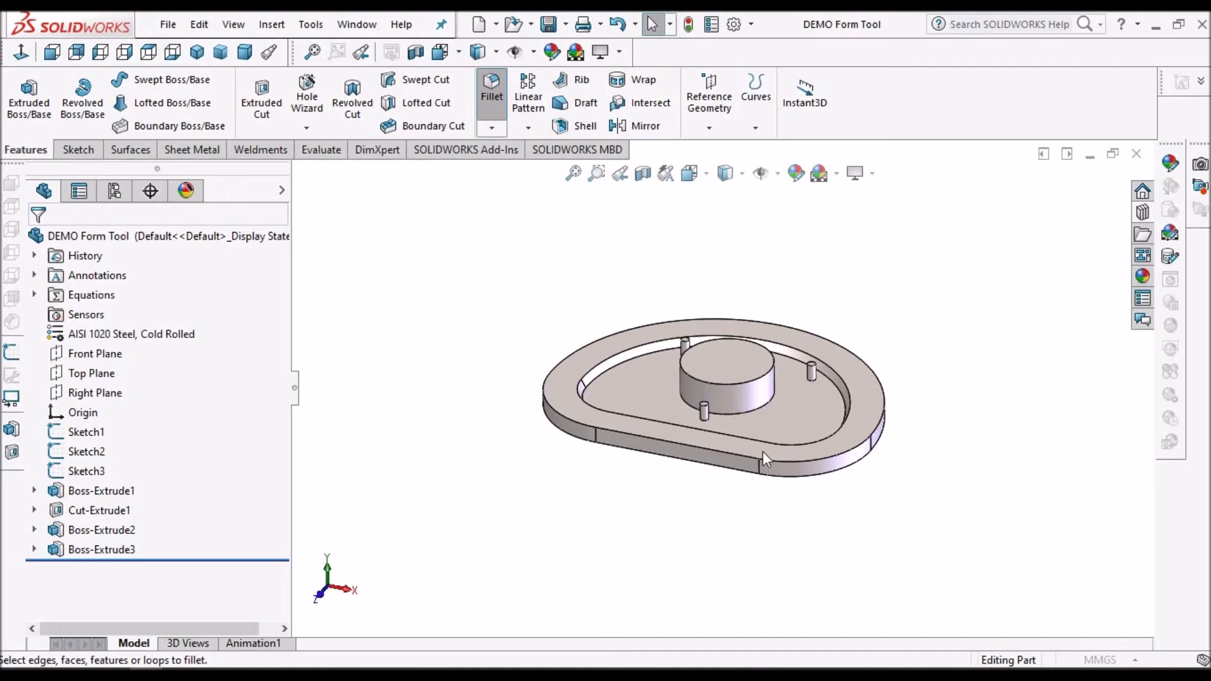
scroll(746, 378, down, 5)
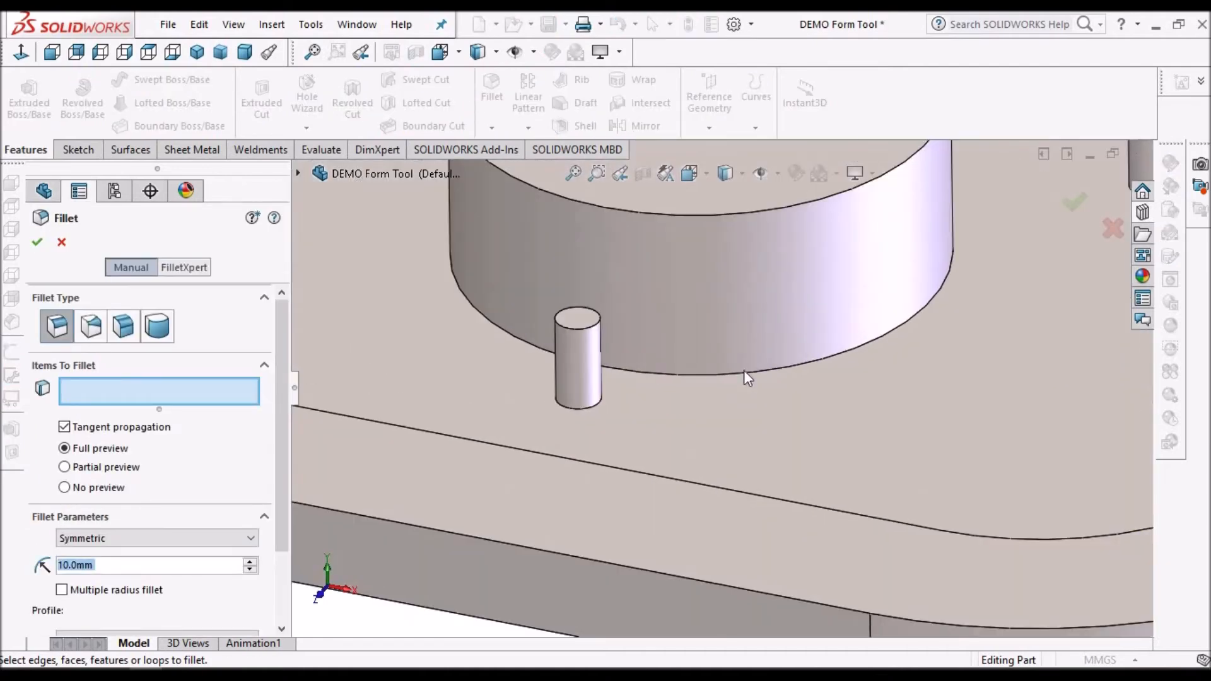
click(745, 371)
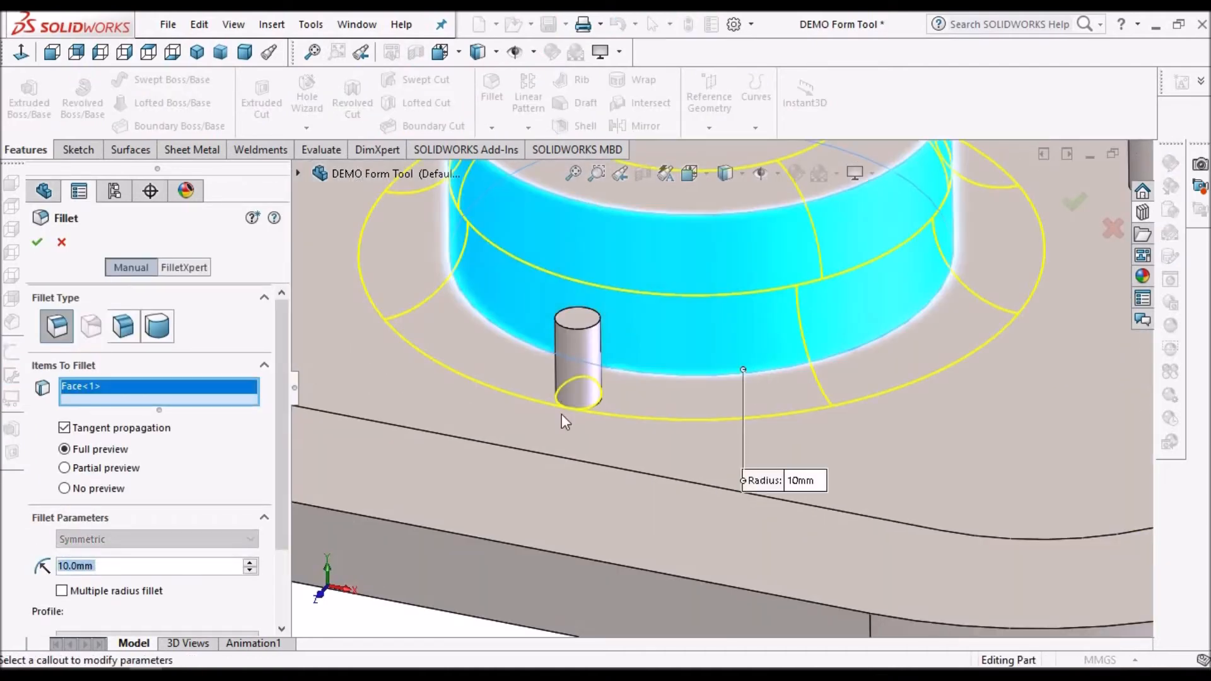
text(2)
key(Return)
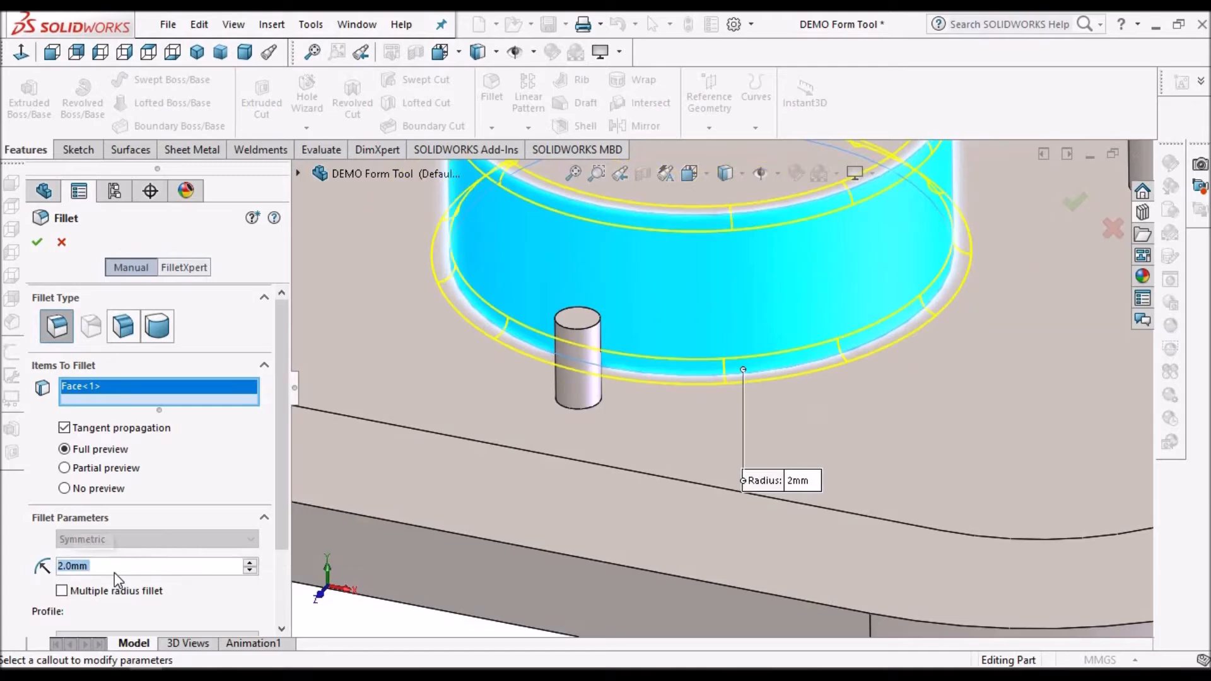
Add the base edges of the three small pins to the 2 mm fillet and create it.
click(567, 405)
key(f)
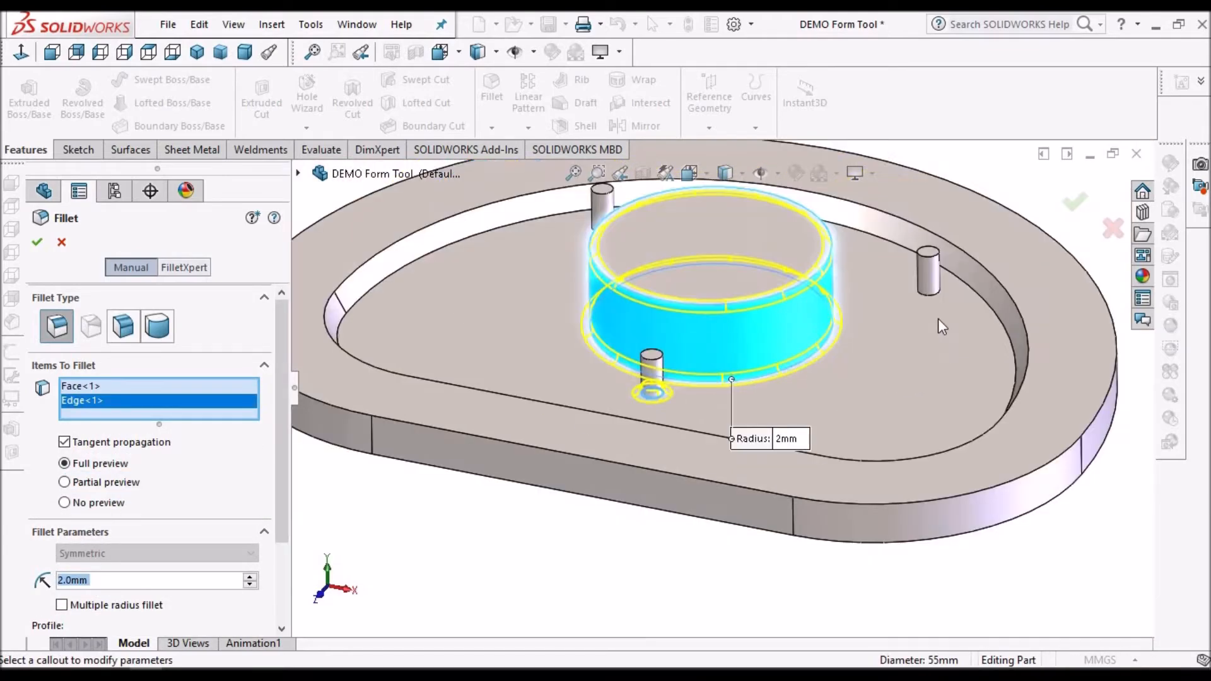
scroll(826, 353, down, 3)
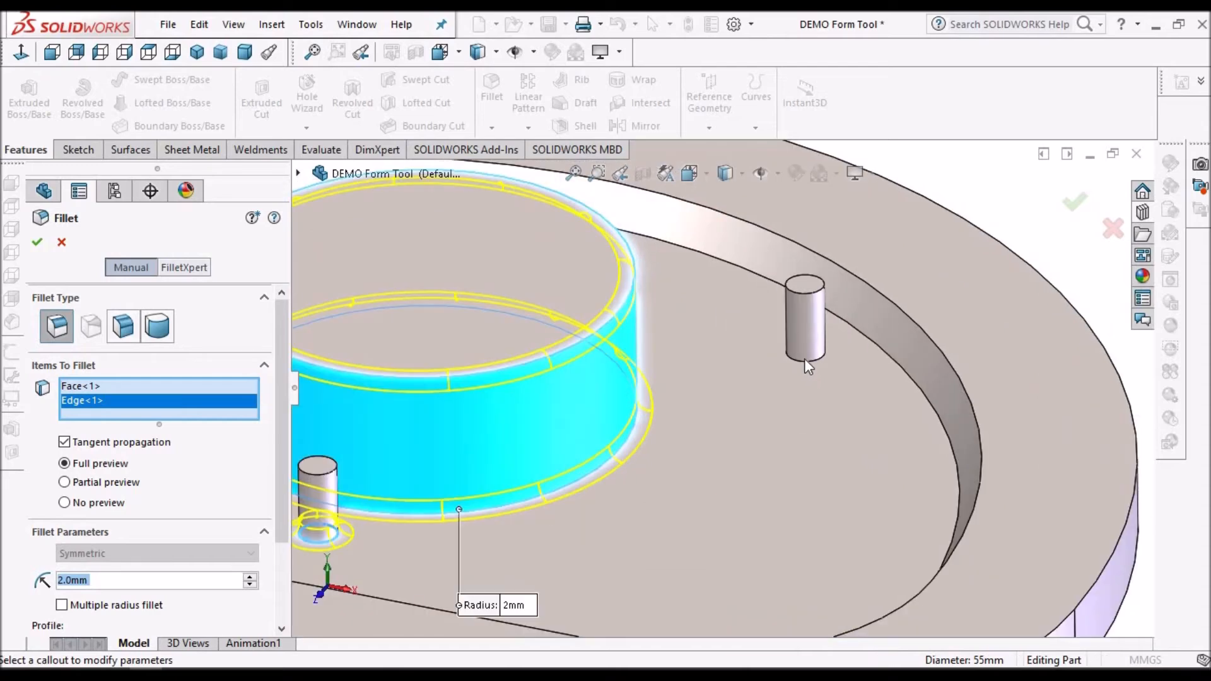
click(805, 358)
key(f)
scroll(510, 358, down, 5)
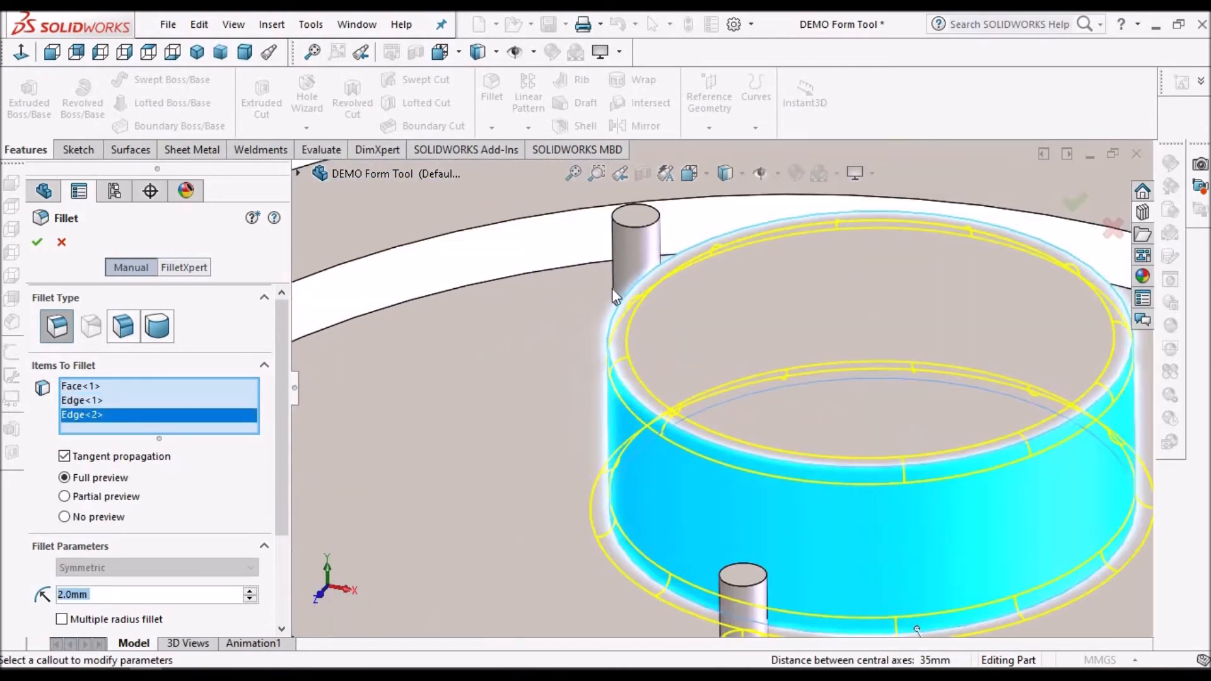
key(f)
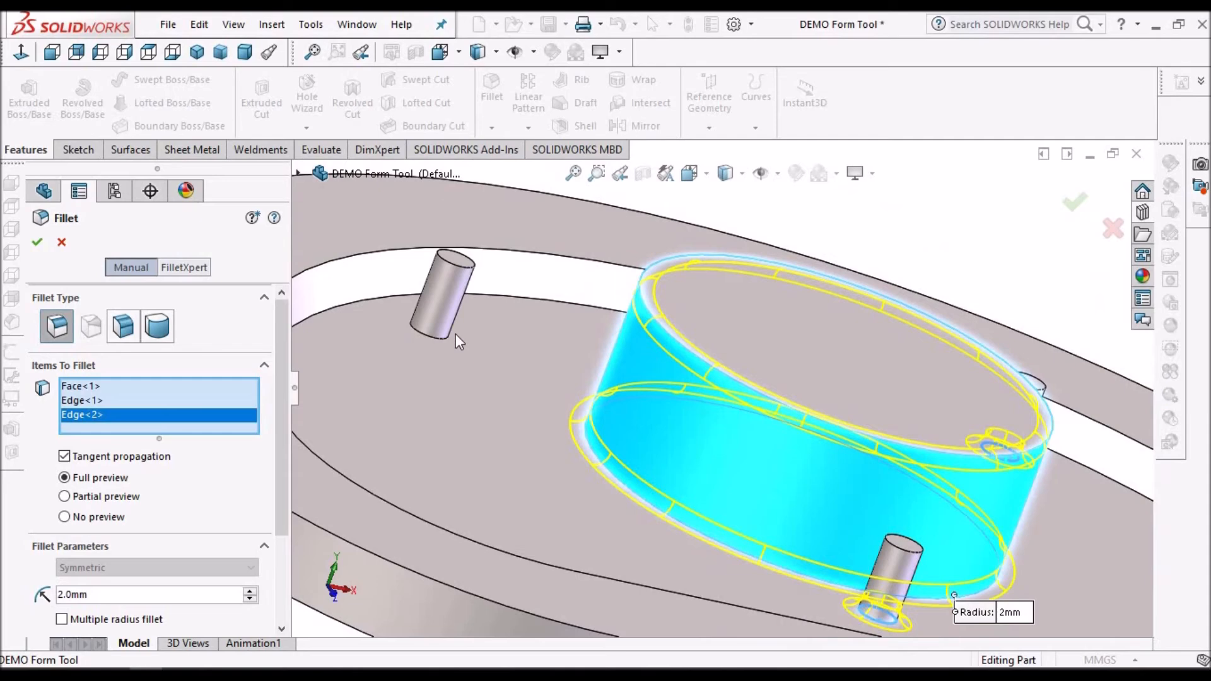
scroll(497, 335, down, 5)
click(499, 338)
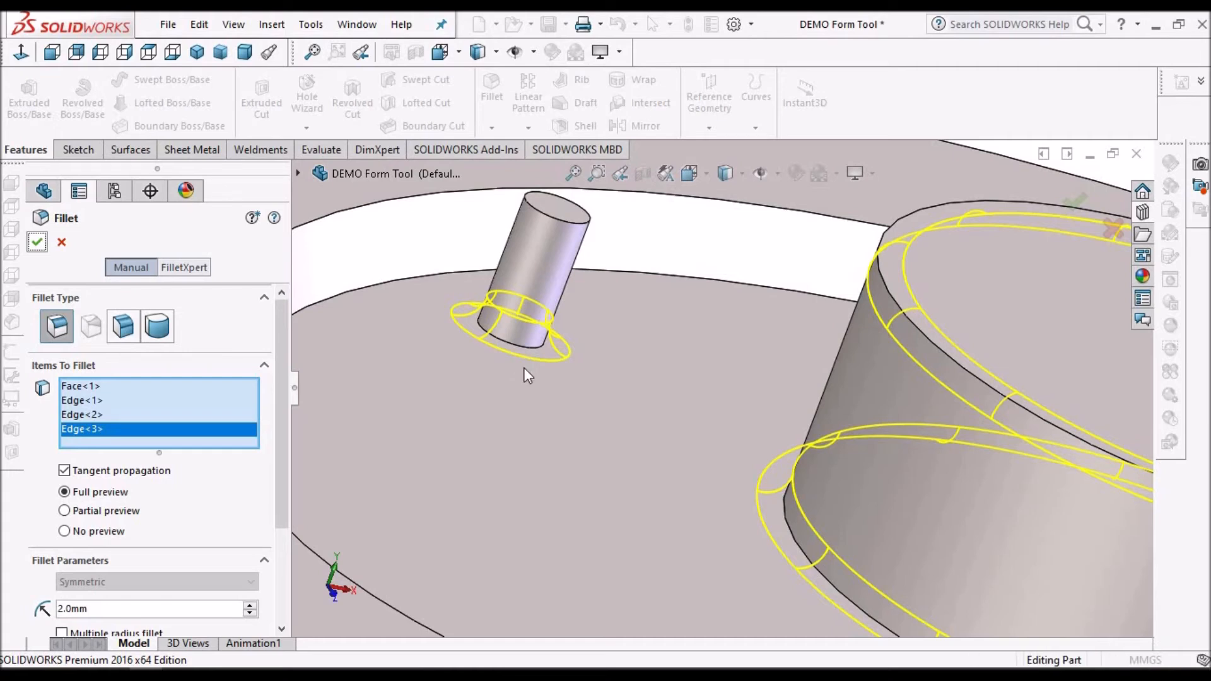
key(Return)
Edit the 2 mm fillet, replacing the central boss's side face with the boss's base edge.
scroll(524, 367, up, 6)
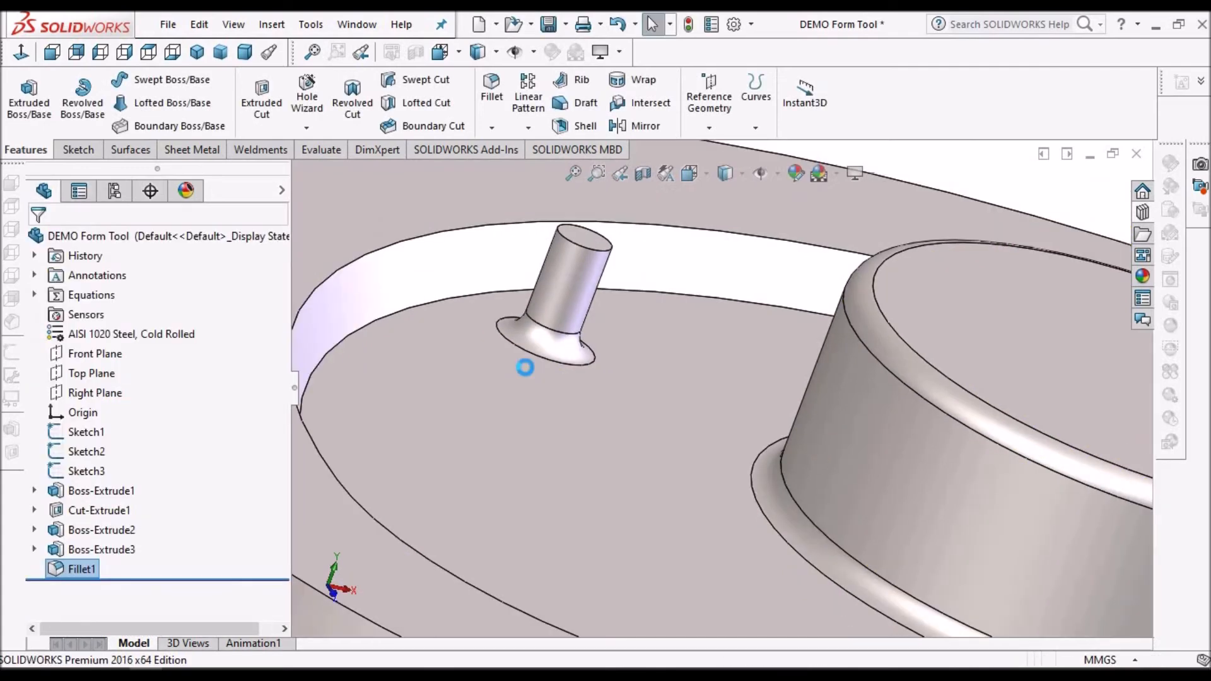
middle_drag(849, 450, 807, 470)
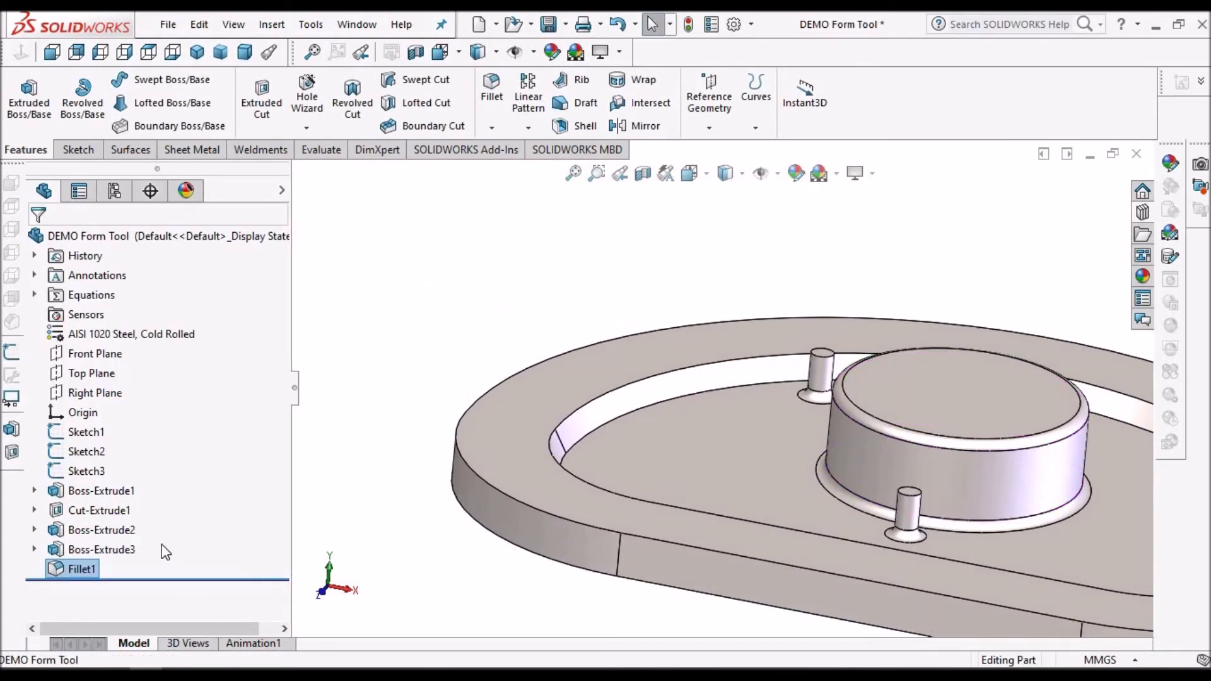
right_click(86, 574)
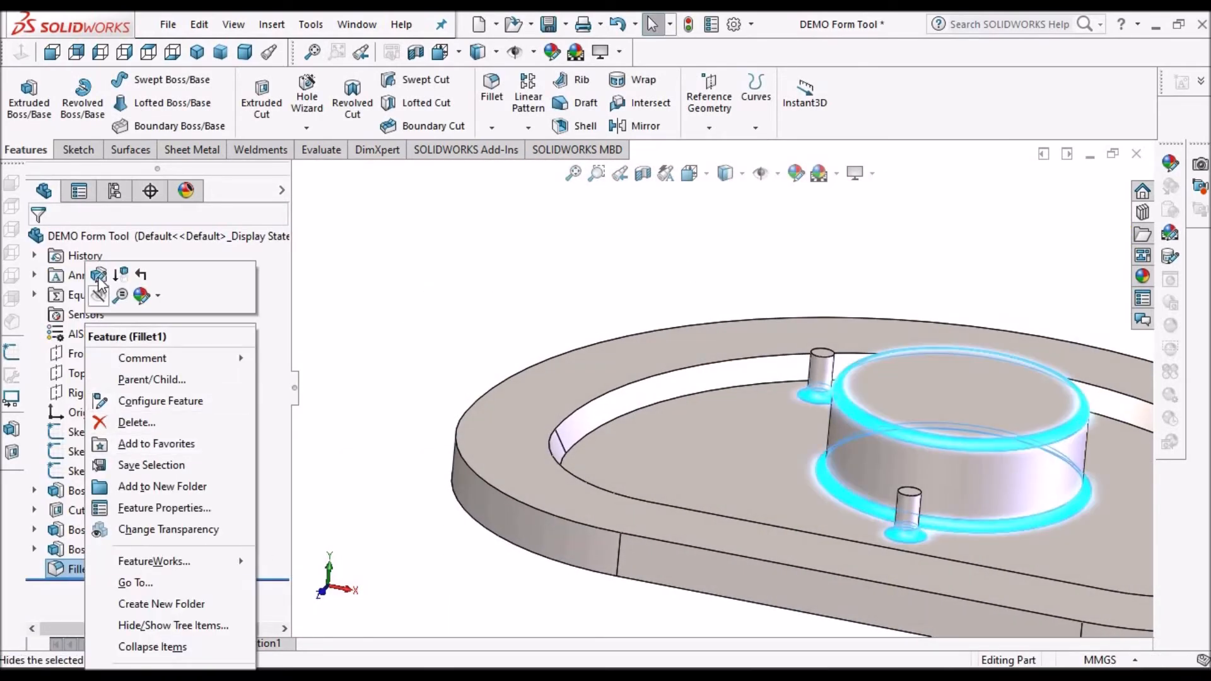
click(1048, 465)
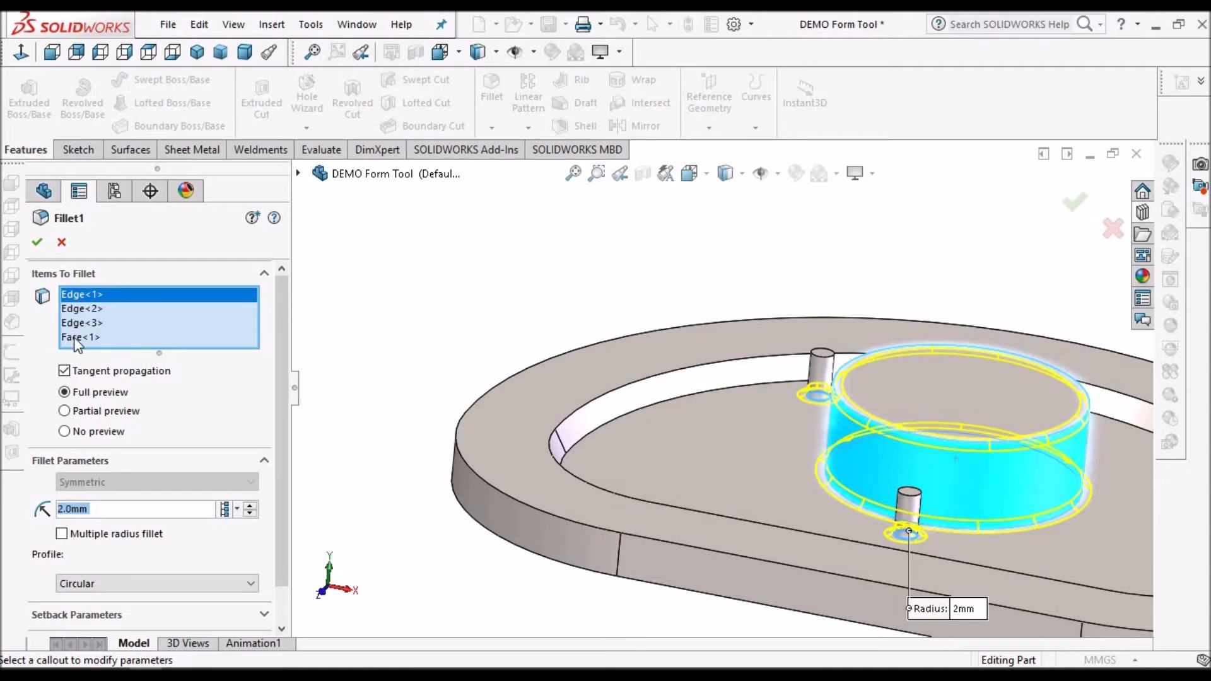
click(76, 338)
click(880, 474)
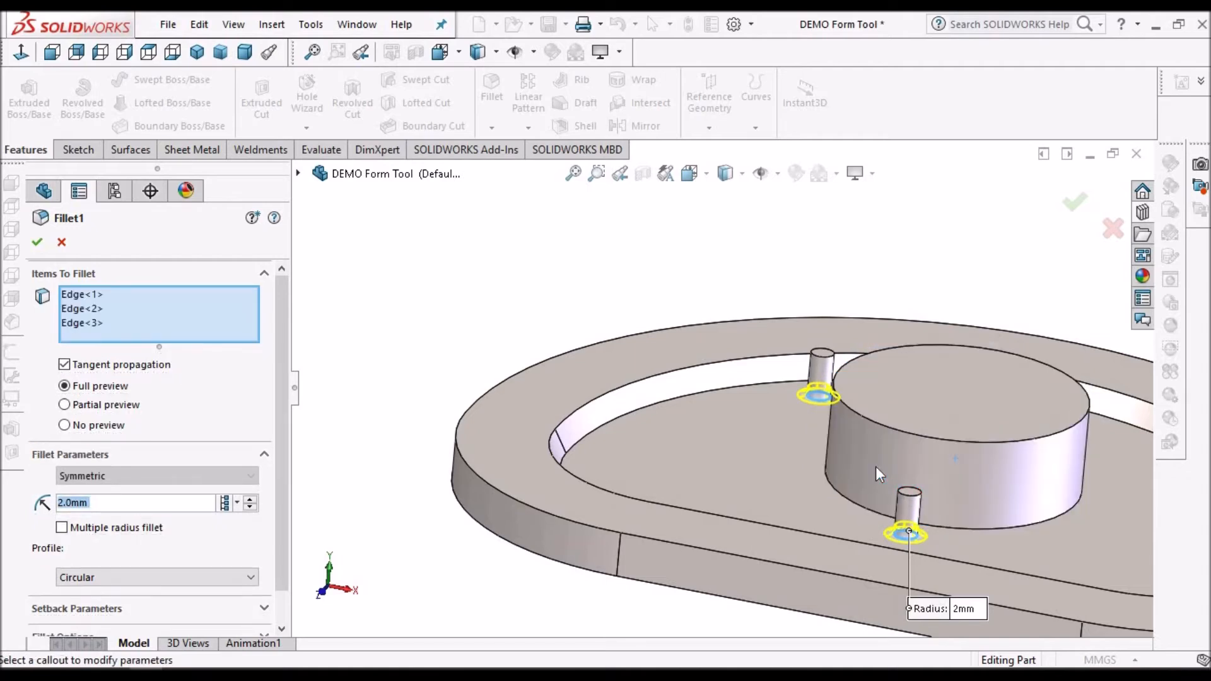
click(877, 519)
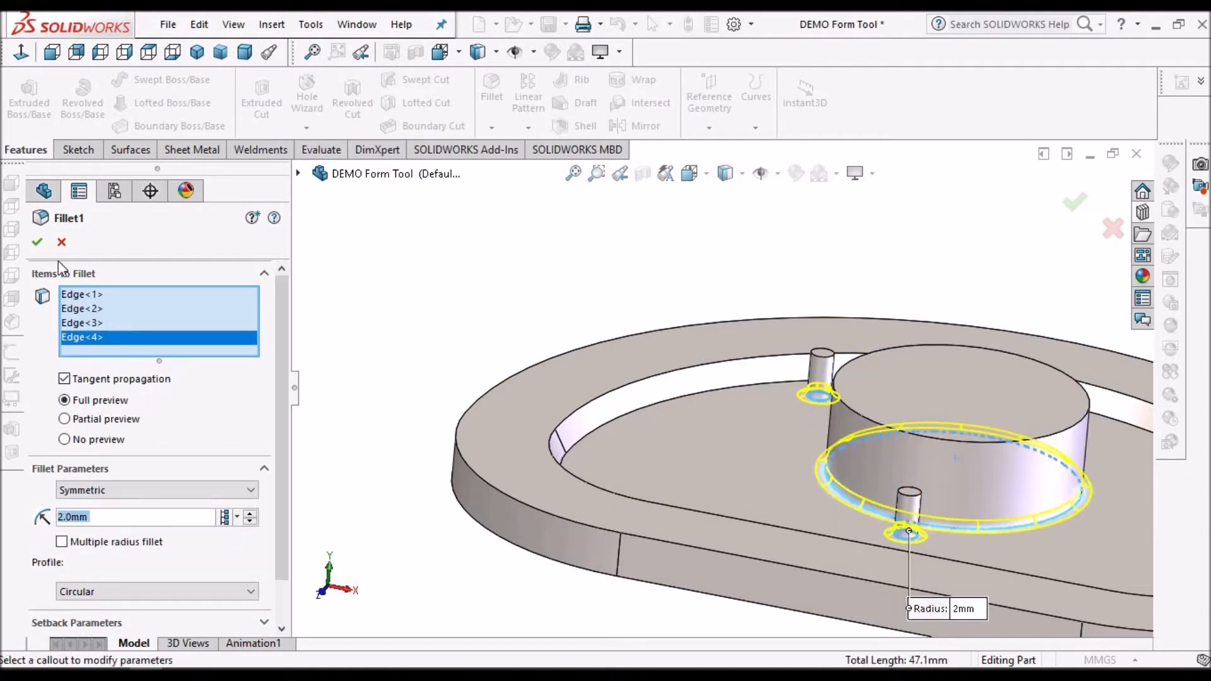
click(38, 243)
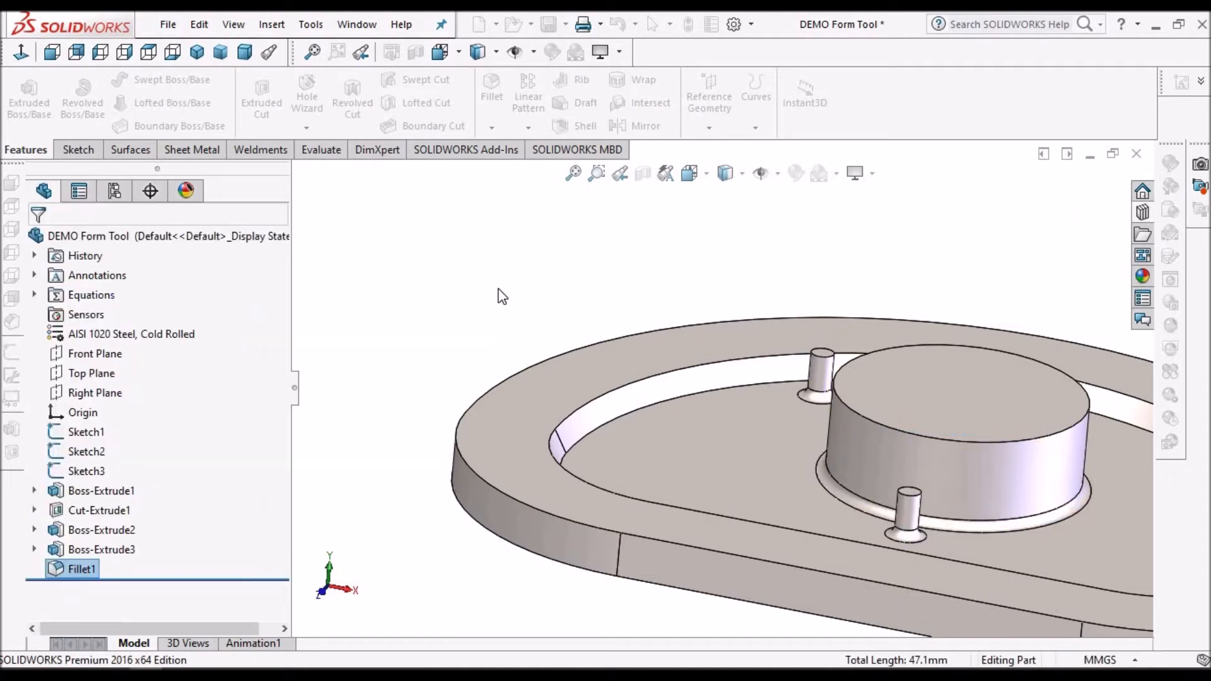
Start a Forming Tool feature and set the underside of the base plate as the stopping face.
scroll(998, 445, up, 5)
middle_drag(998, 445, 833, 385)
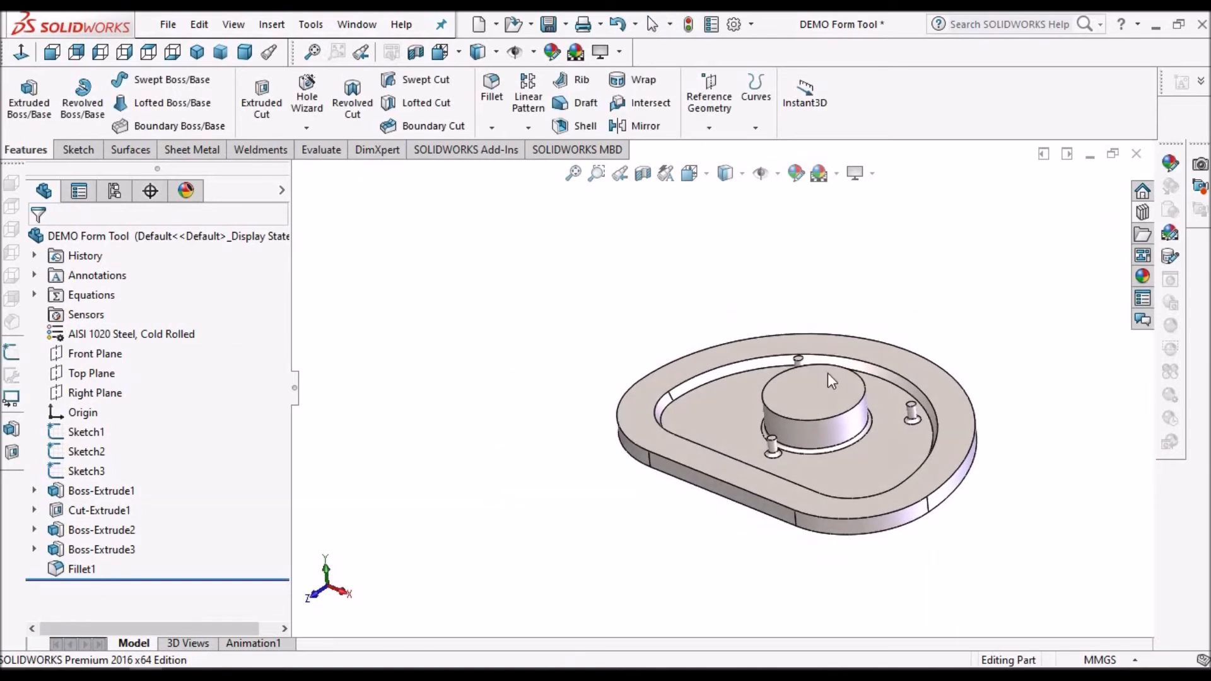
scroll(820, 385, down, 2)
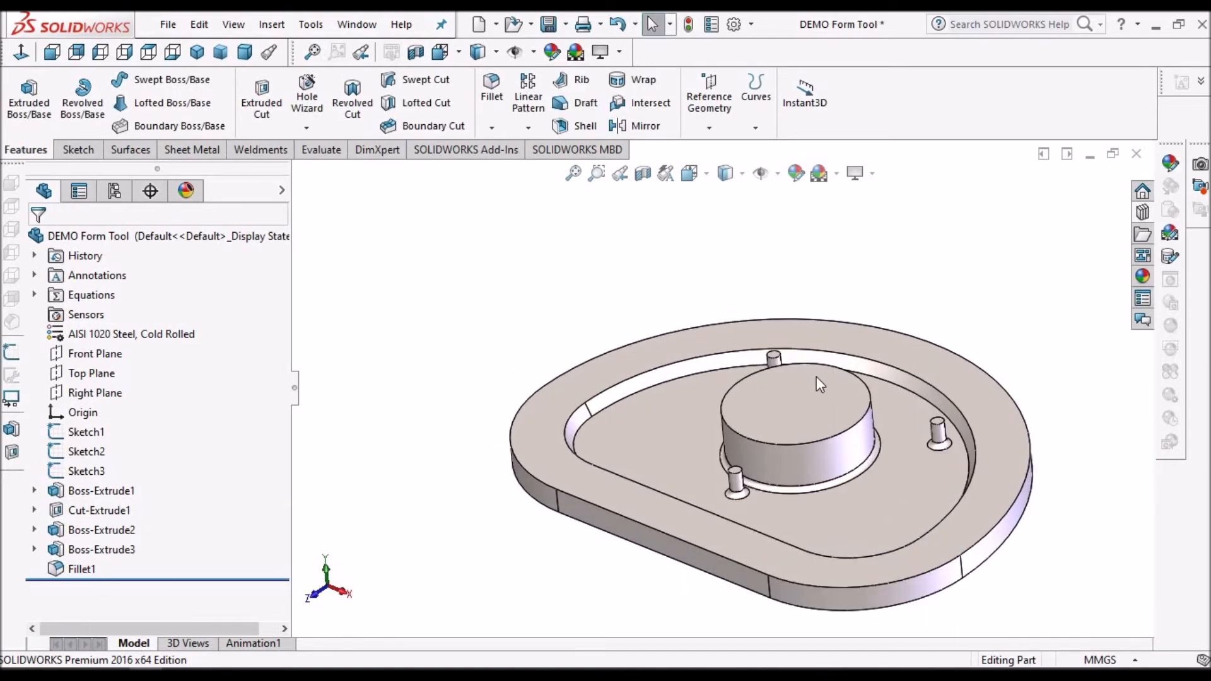
click(193, 151)
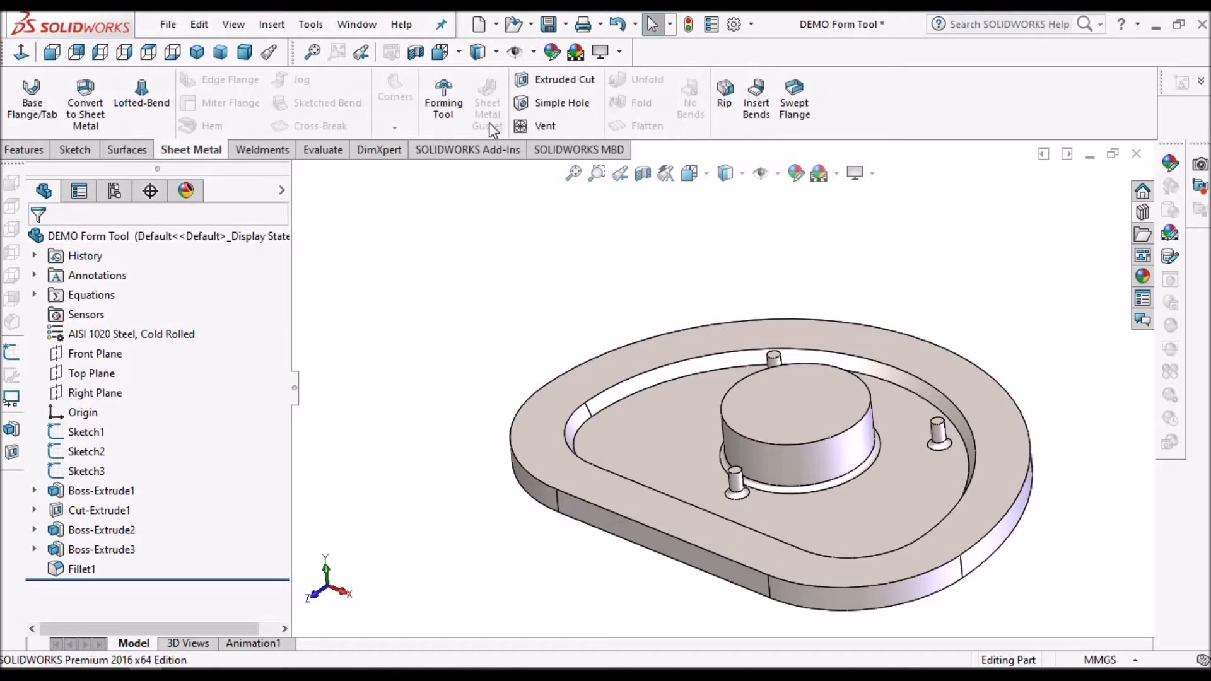
click(443, 105)
middle_drag(607, 367, 729, 203)
middle_drag(898, 634, 767, 487)
click(877, 478)
scroll(783, 418, down, 2)
scroll(738, 417, down, 3)
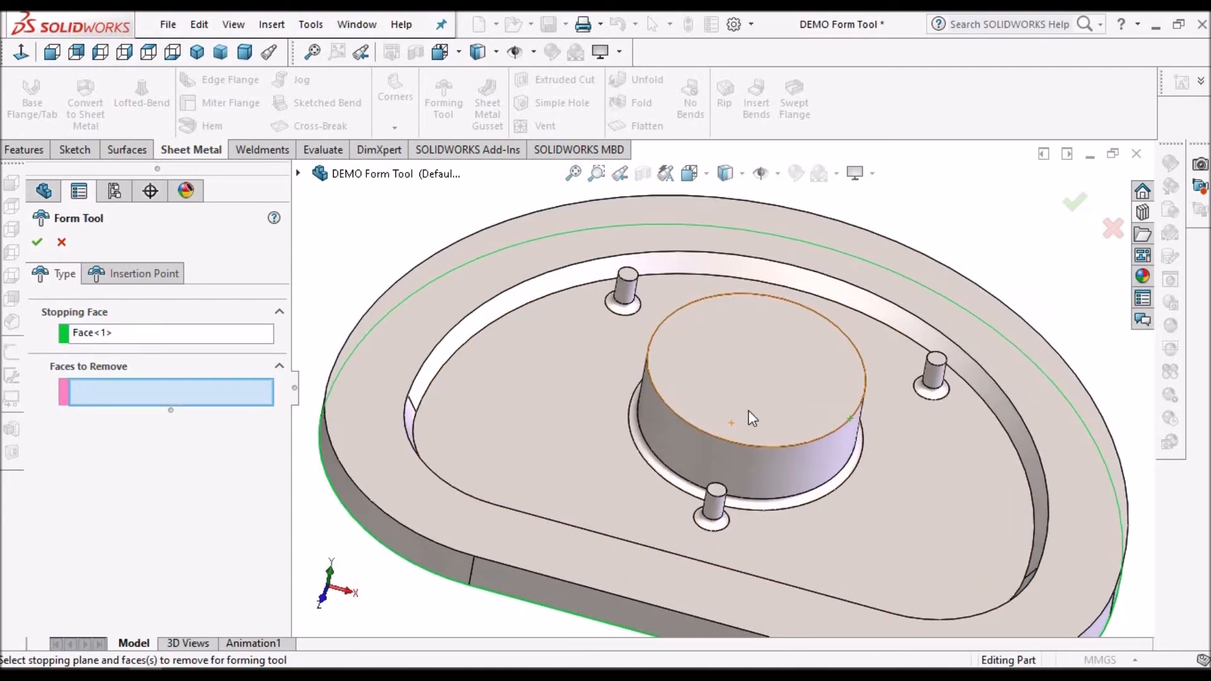
Set the central boss's top face and the side and top faces of the front pin as faces to remove.
click(748, 410)
scroll(656, 486, down, 3)
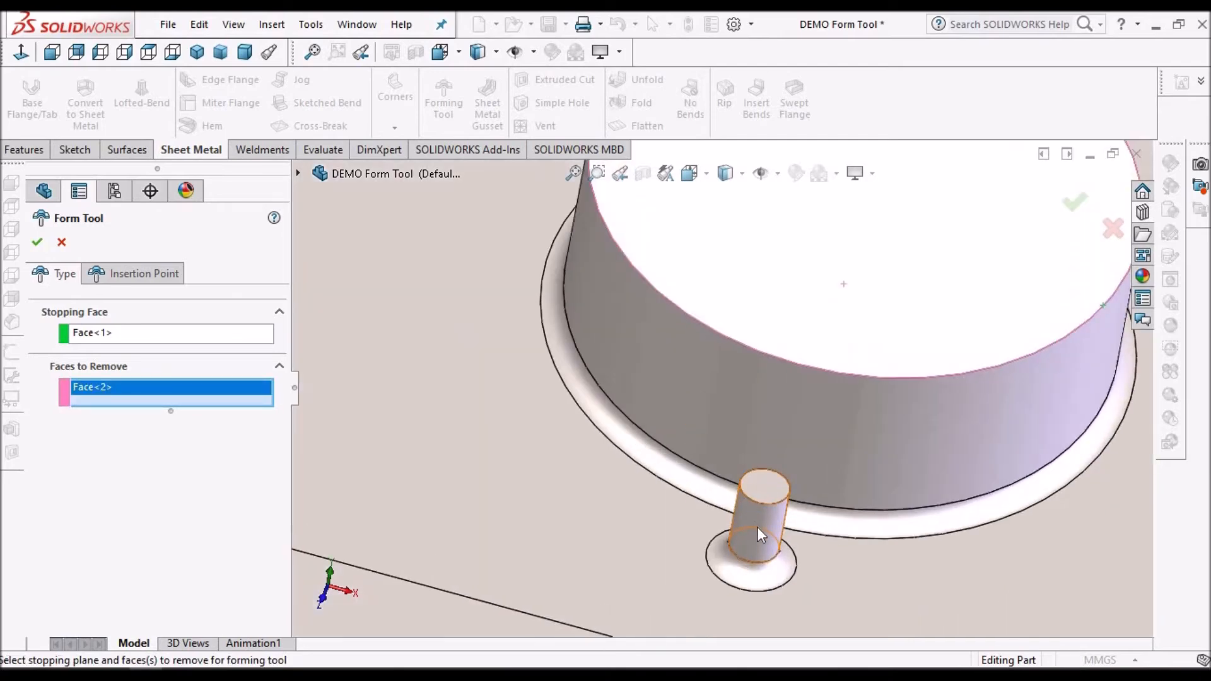
click(764, 506)
click(767, 494)
scroll(766, 487, up, 3)
scroll(767, 487, up, 5)
Add the side and top faces of the other two pins to the faces to remove and create the forming tool.
scroll(630, 317, down, 6)
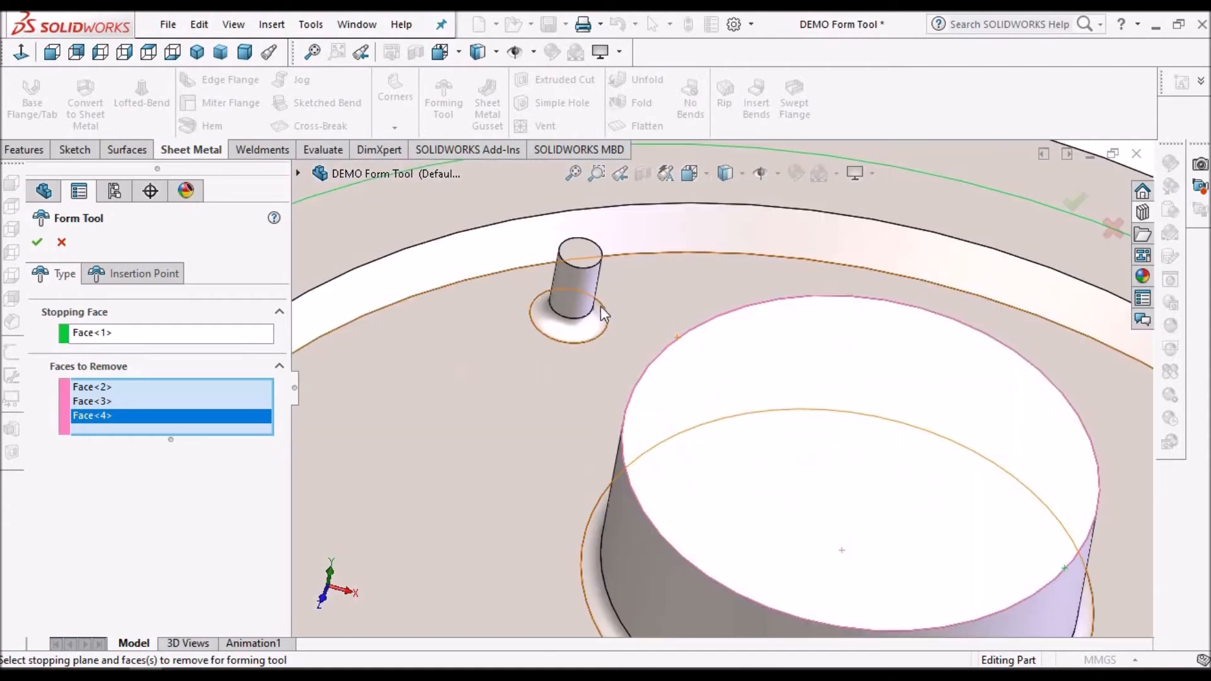
click(568, 252)
click(606, 314)
scroll(607, 316, up, 4)
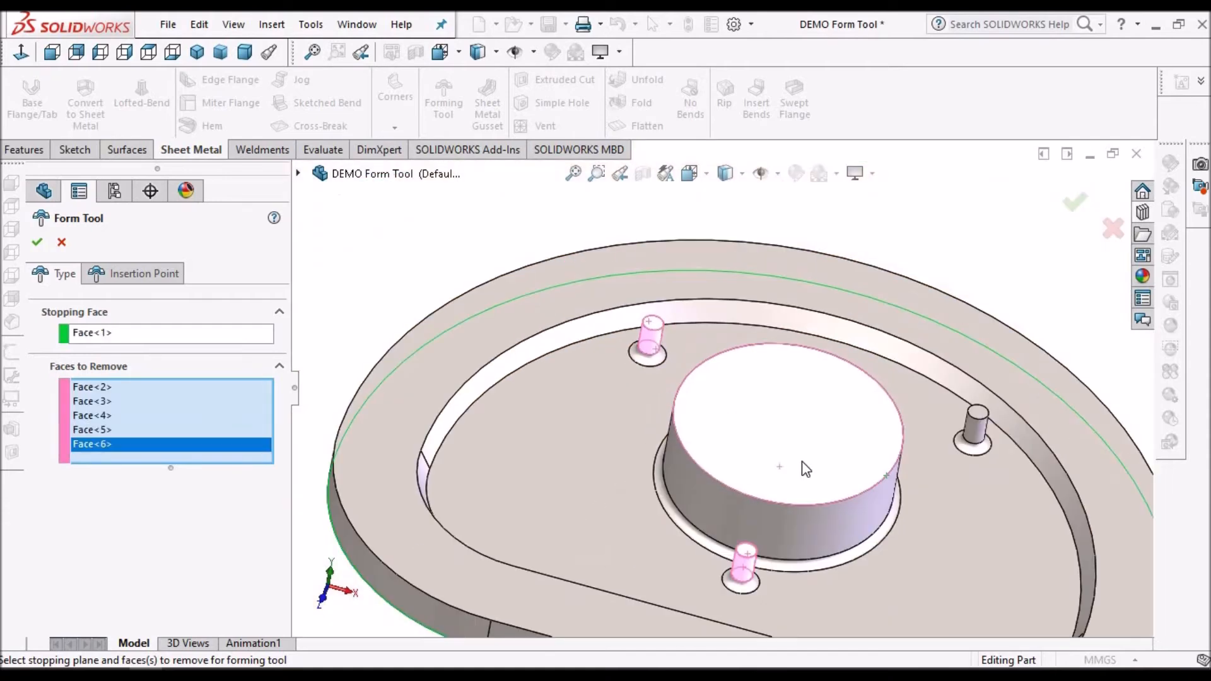
scroll(778, 384, down, 5)
click(758, 376)
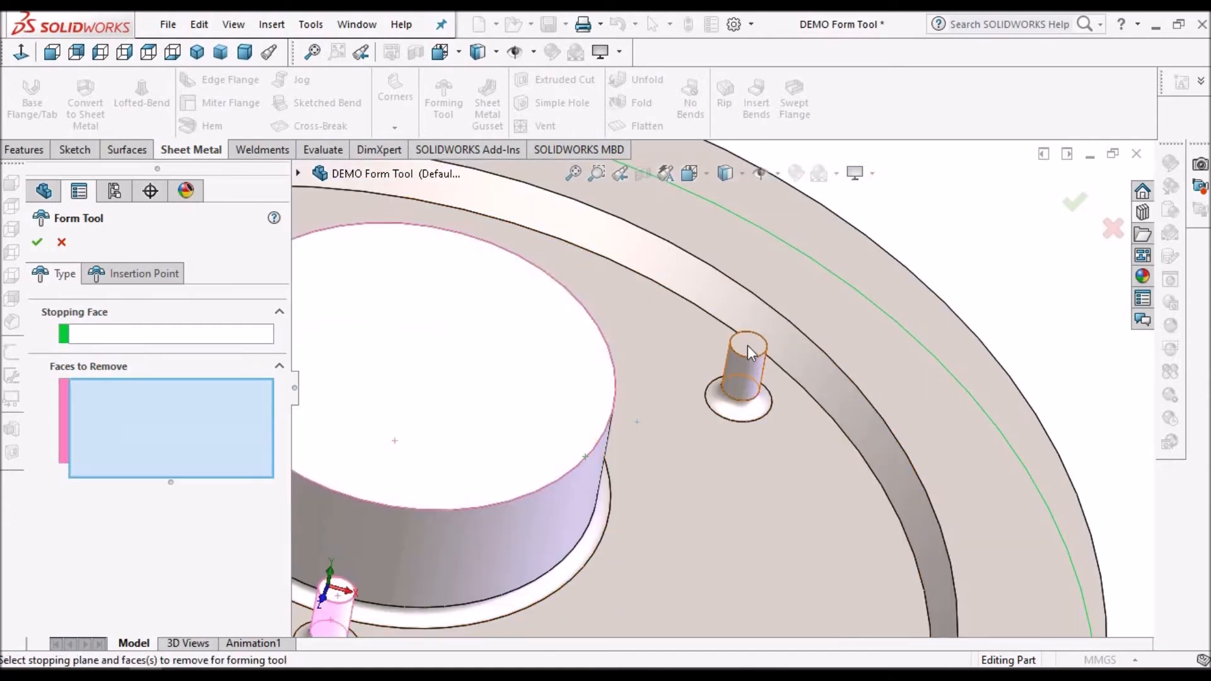
click(747, 345)
click(36, 243)
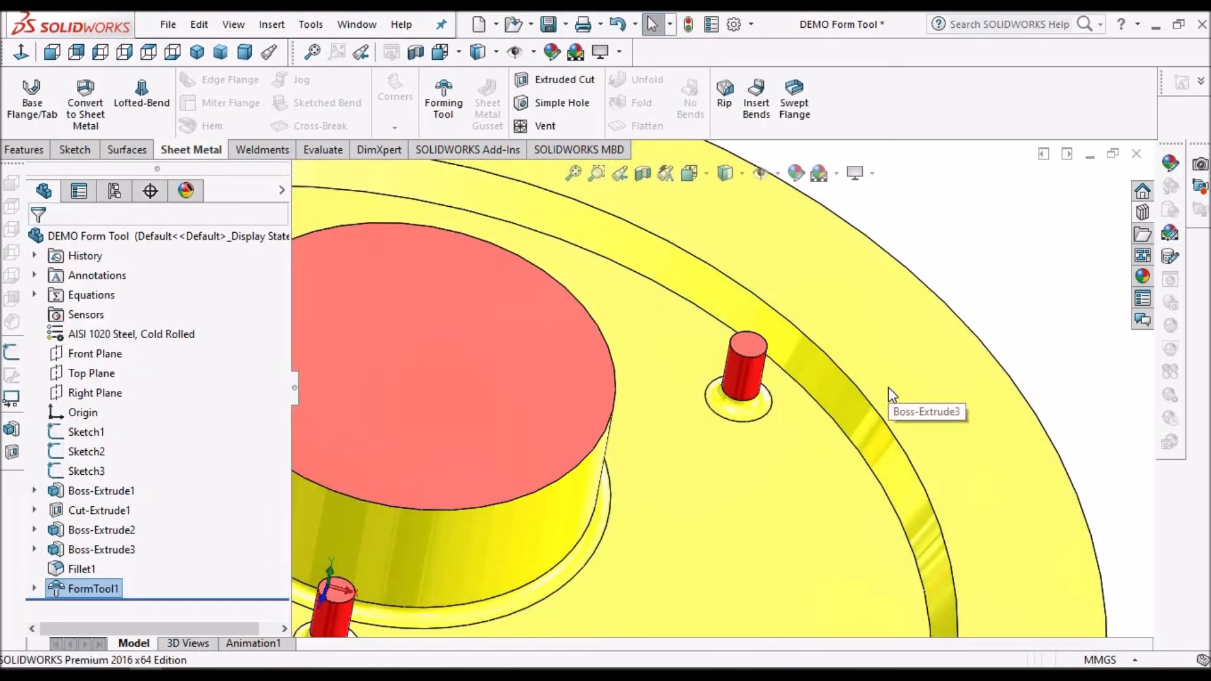
Save the form tool part.
key(f)
middle_drag(670, 399, 628, 323)
scroll(628, 324, down, 4)
middle_drag(694, 410, 757, 424)
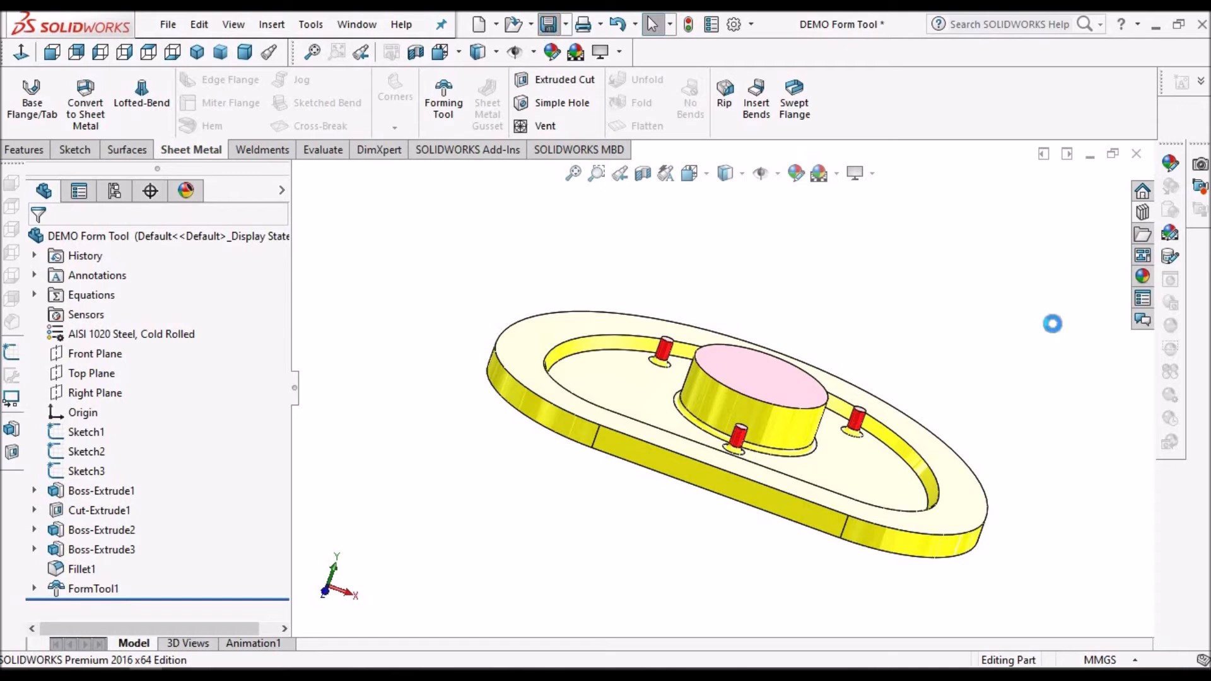
Open the forming tools folder in the Design Library and expand its subfolders.
click(1142, 213)
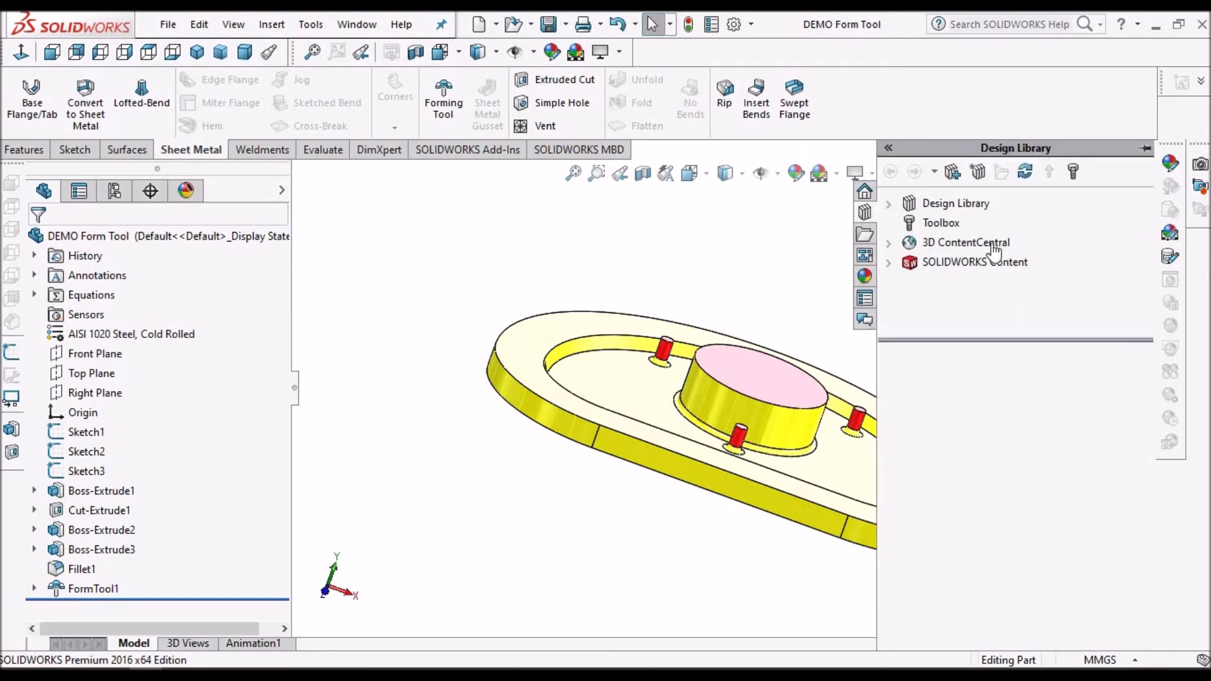
click(900, 202)
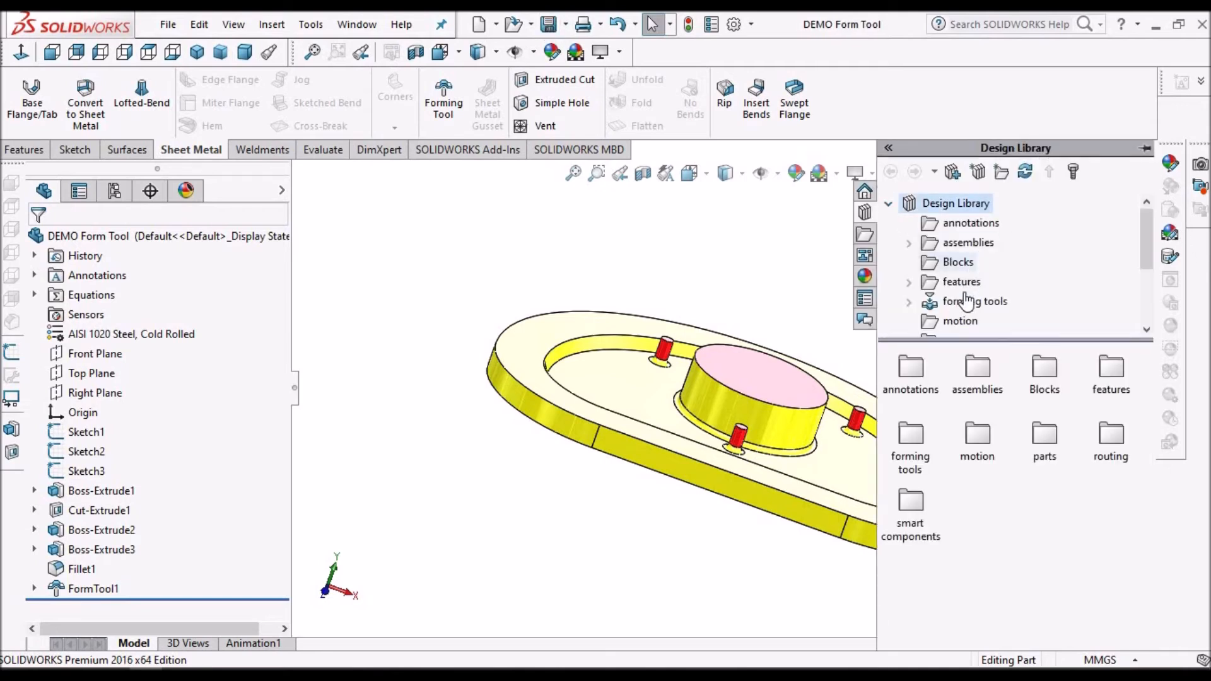
click(965, 301)
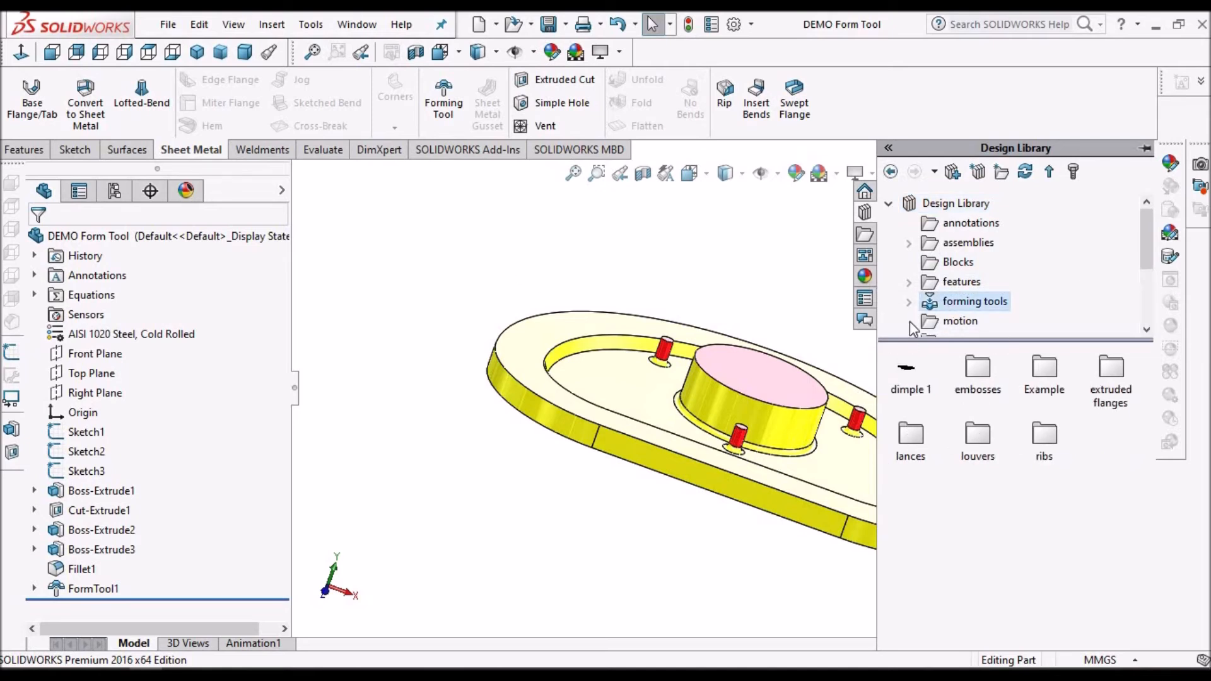
click(909, 303)
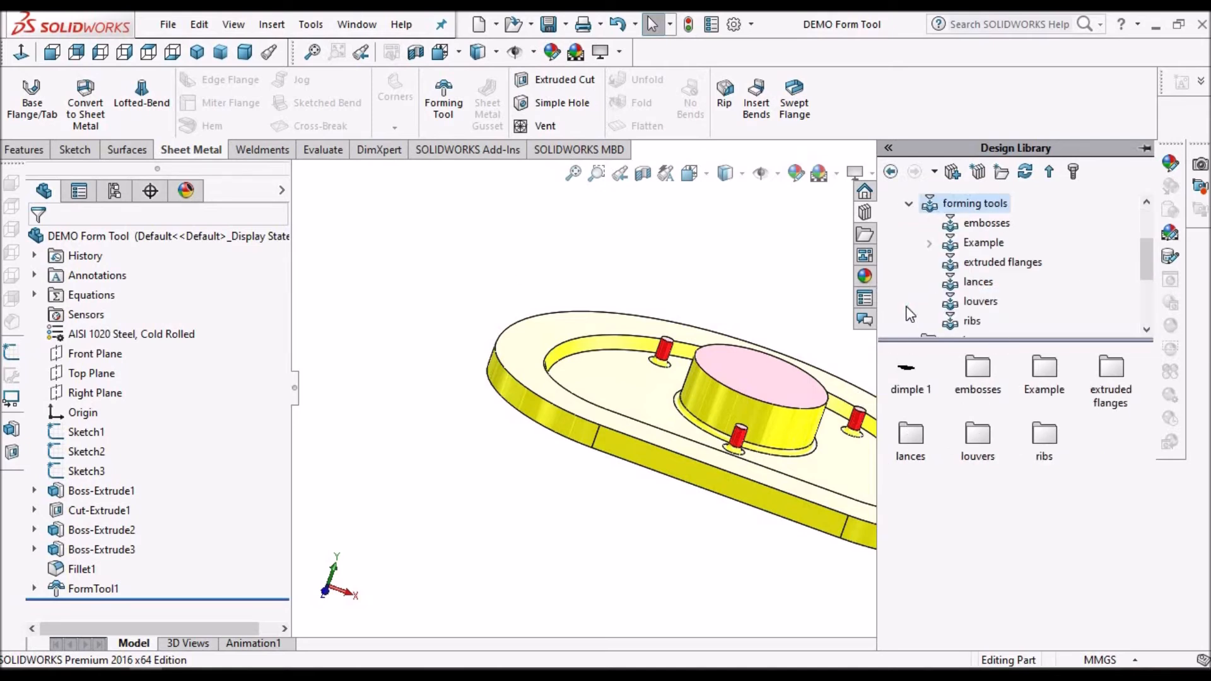
click(572, 258)
Switch to the open DEMO MODEL part.
scroll(806, 254, up, 4)
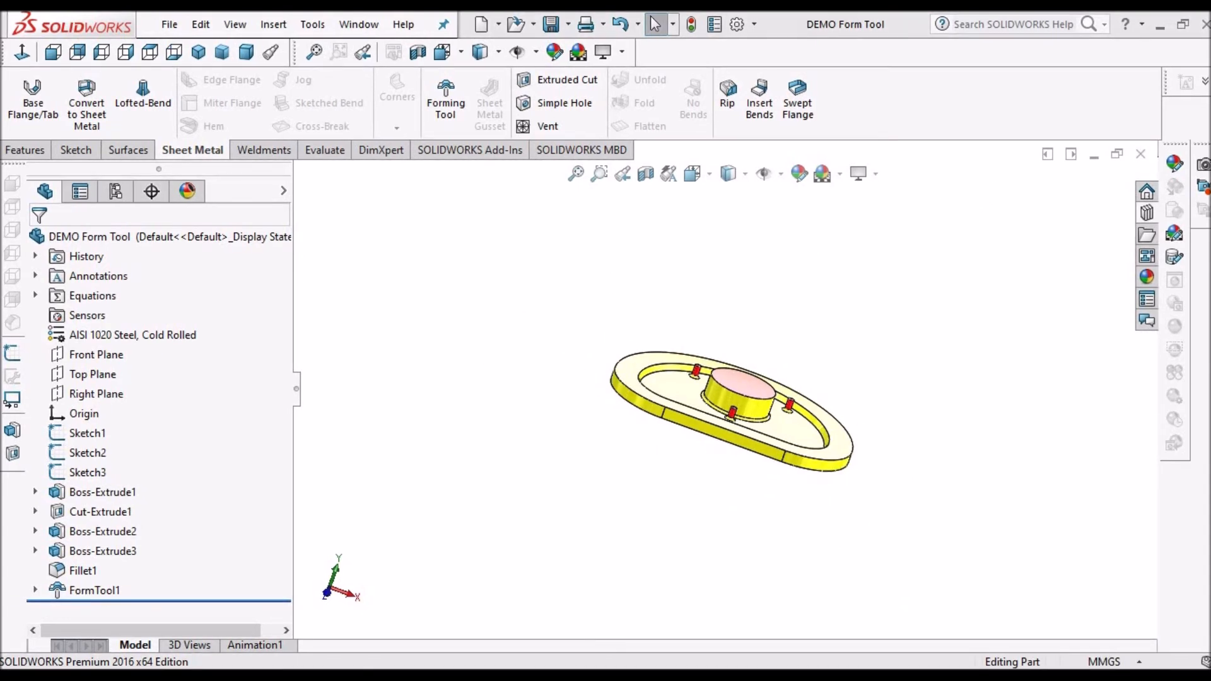
click(247, 53)
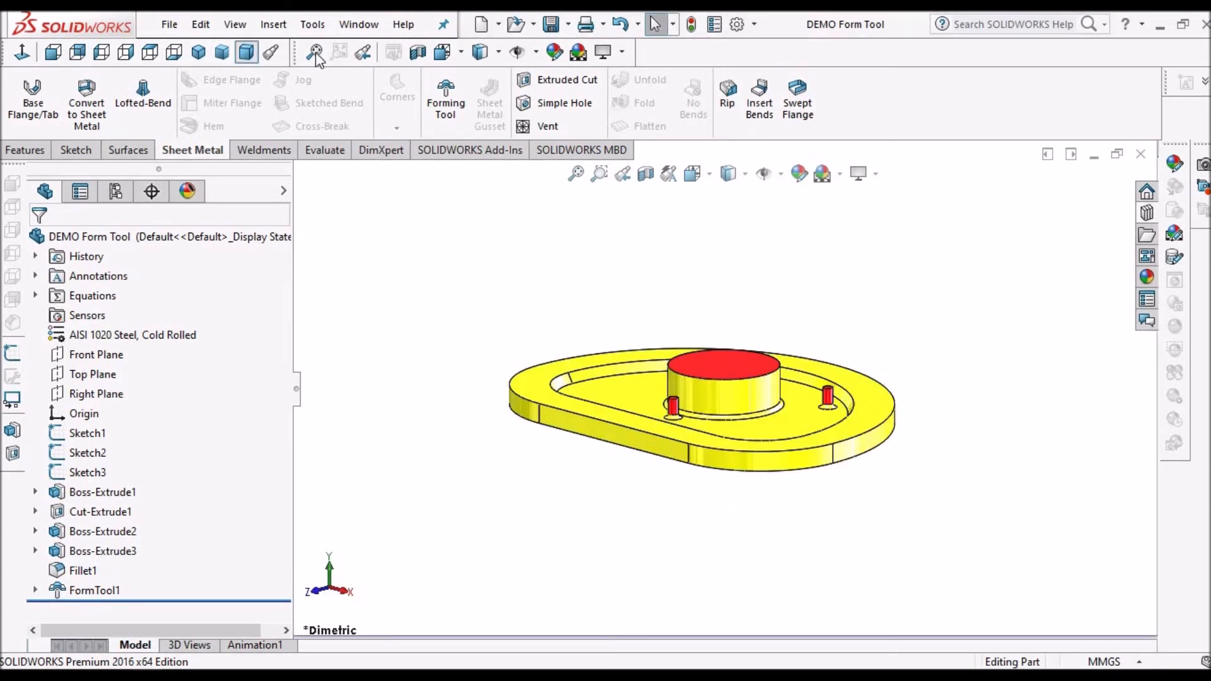
click(222, 52)
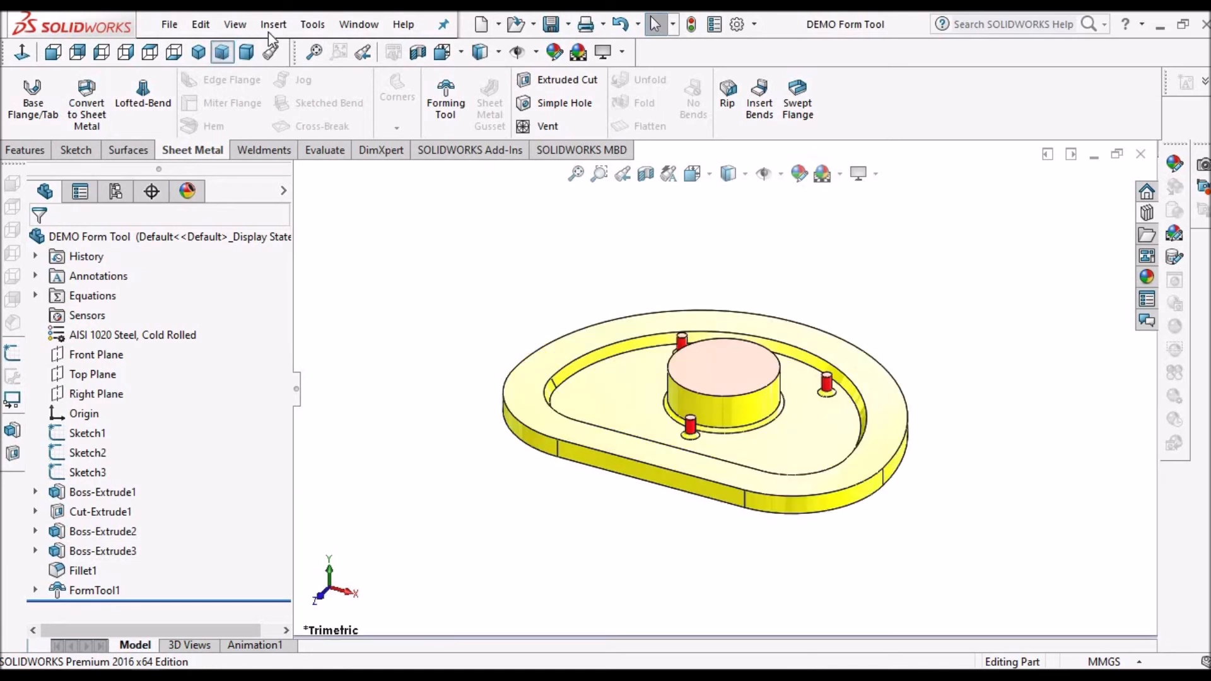
click(358, 25)
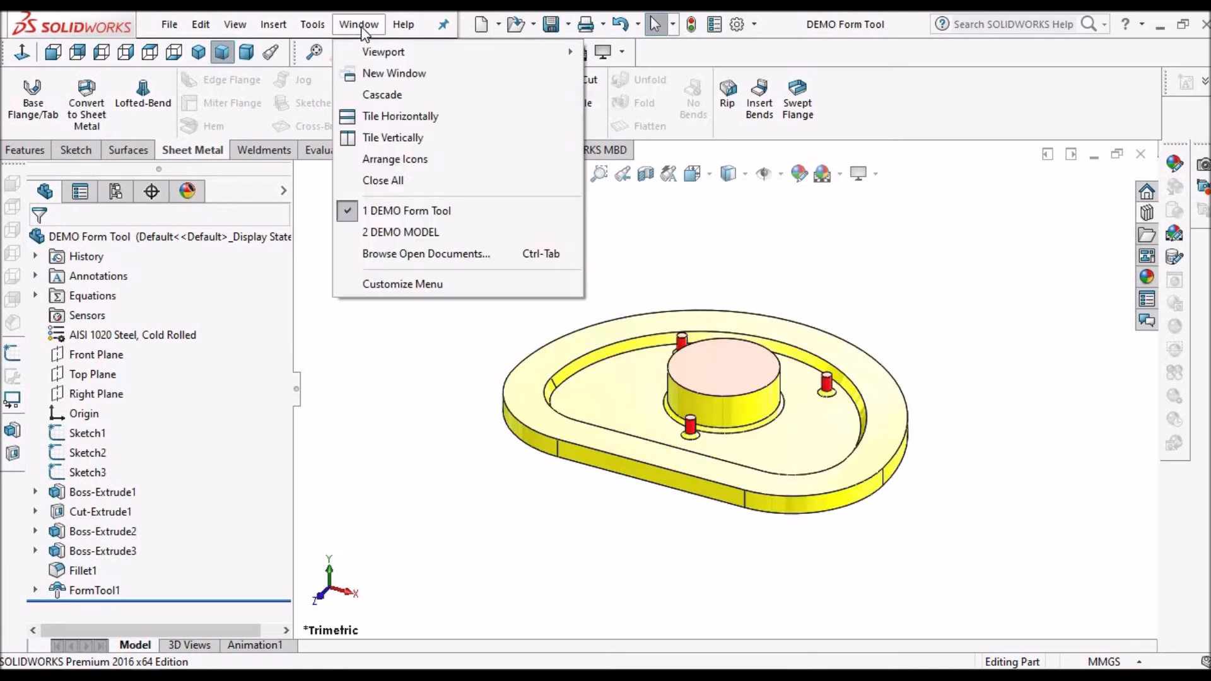
click(416, 234)
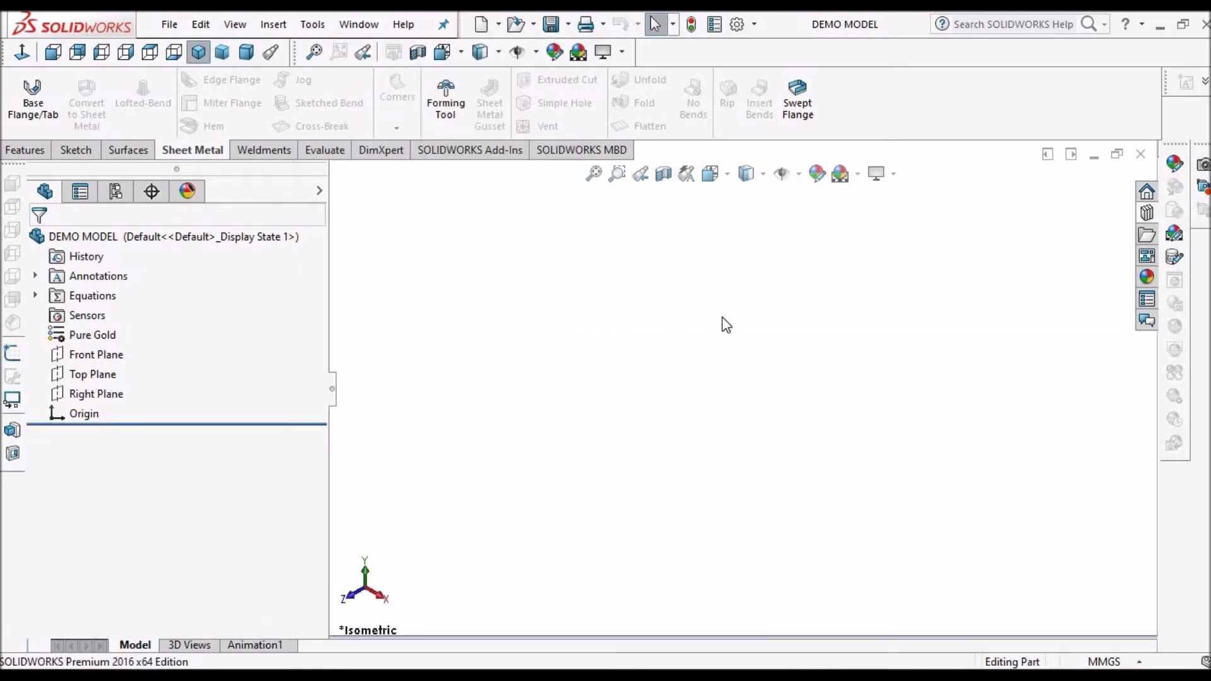
Sketch a center rectangle about 212.5 by 141.3 mm on the Top Plane, centred on the origin.
click(99, 374)
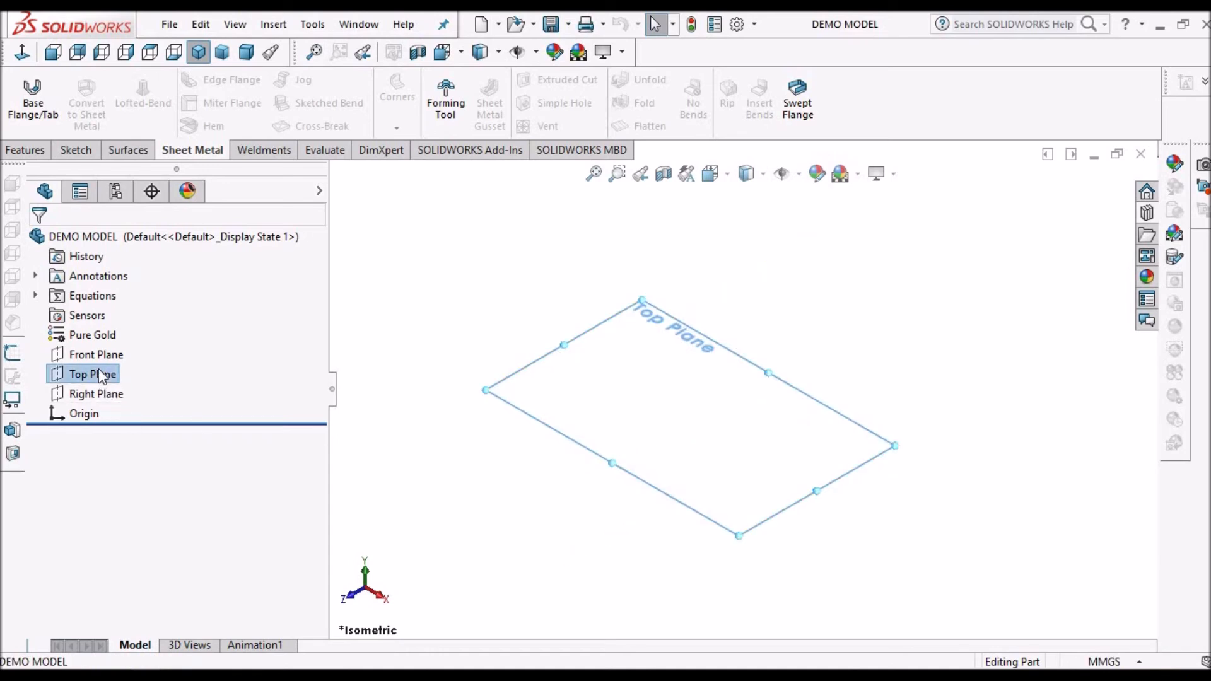
click(74, 150)
click(23, 86)
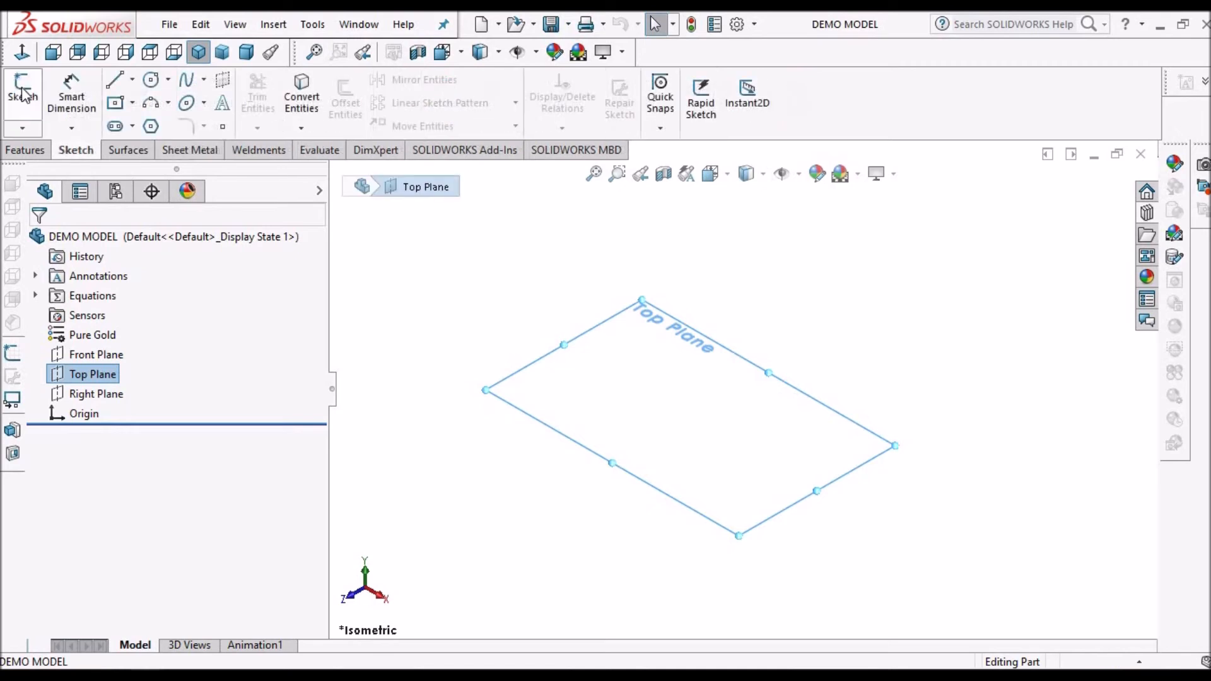
click(21, 53)
click(21, 53)
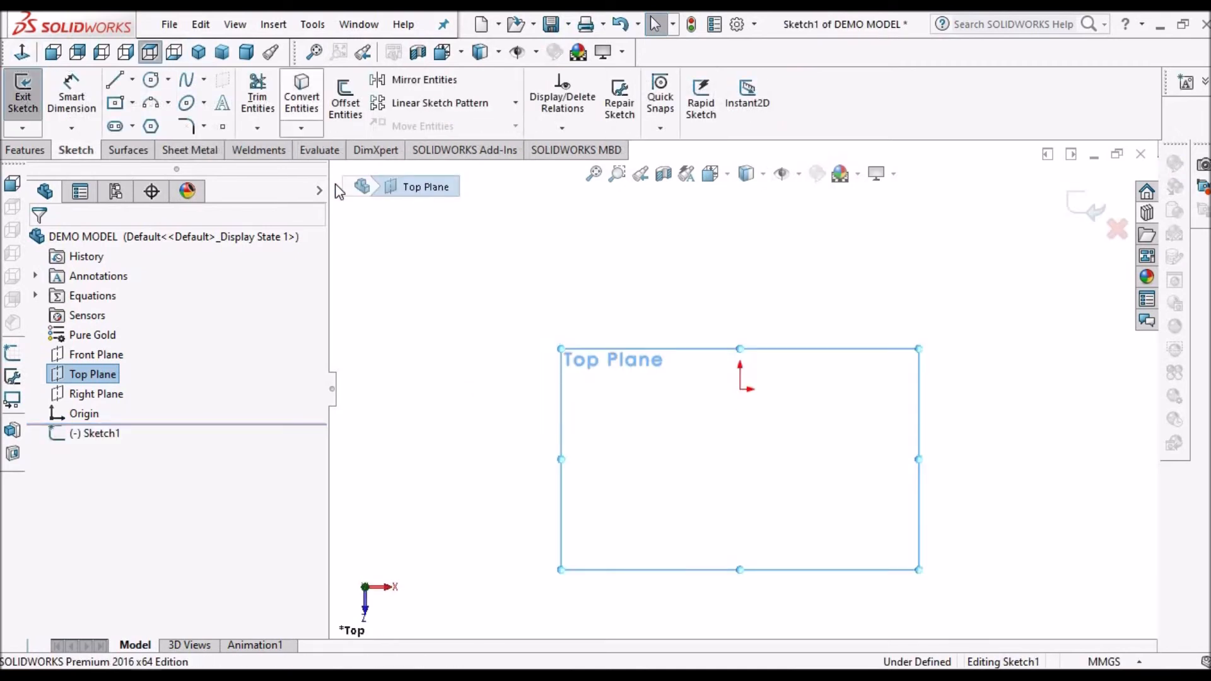
click(741, 390)
click(918, 271)
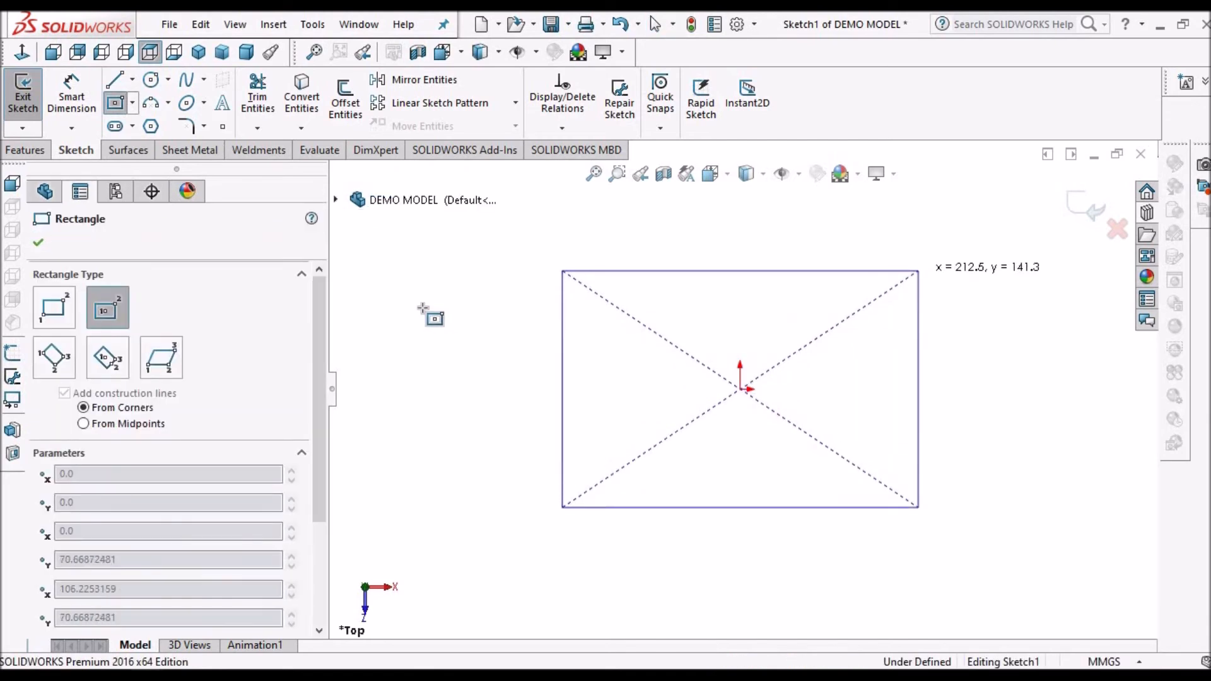
right_click(427, 312)
click(459, 322)
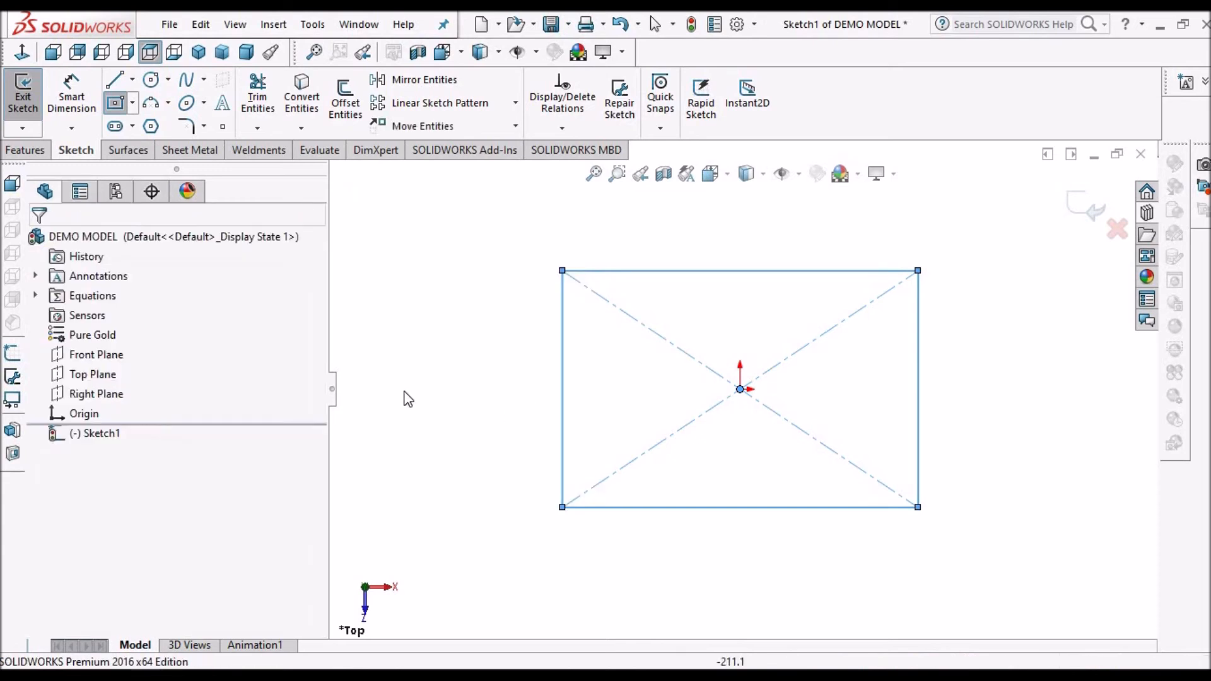
Make the rectangle's bottom and right sides equal in length.
click(919, 392)
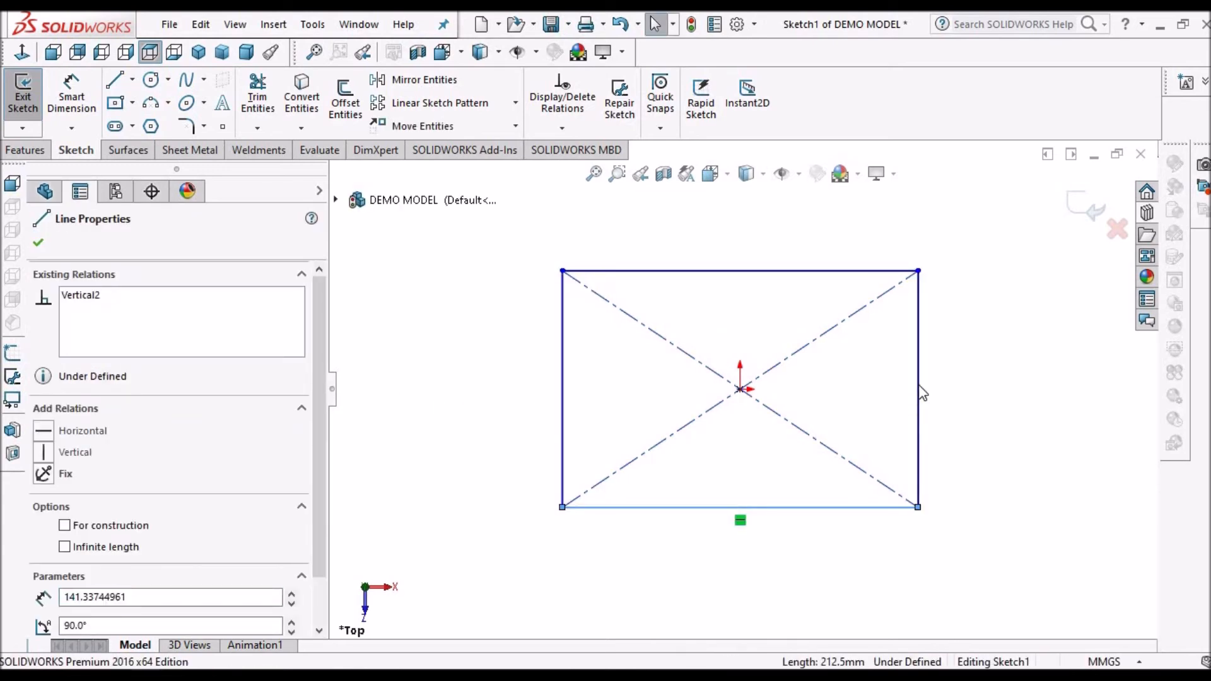
ctrl+click(919, 386)
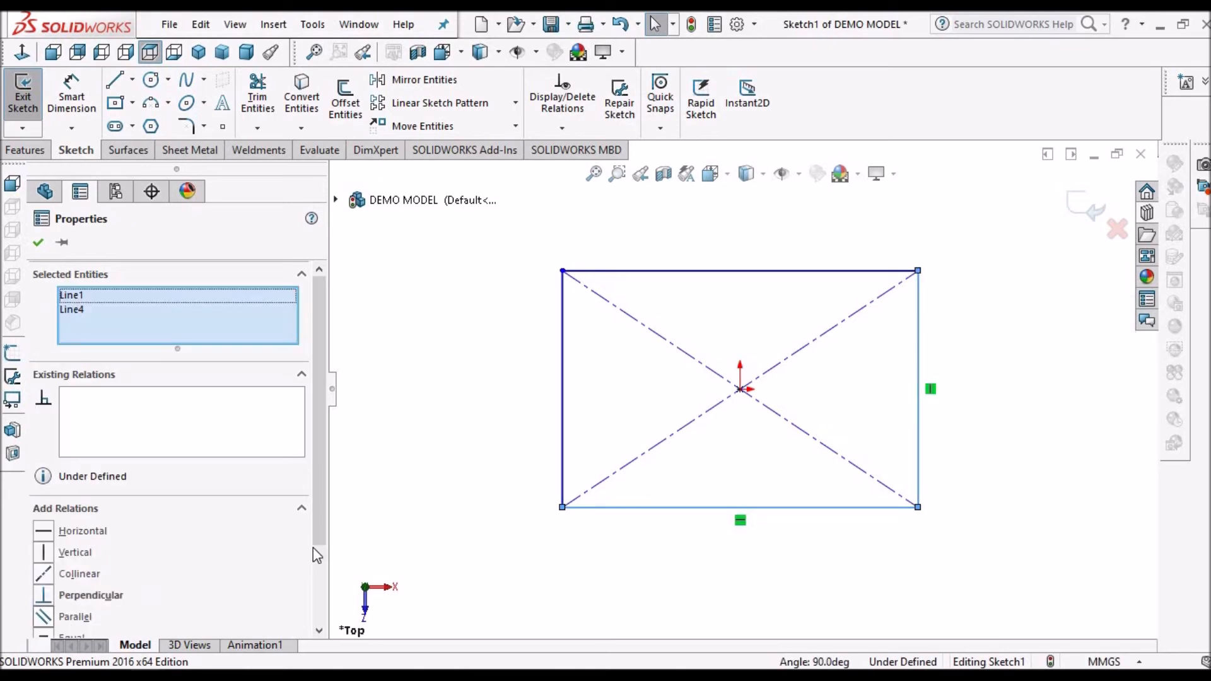
scroll(313, 555, down, 2)
click(43, 547)
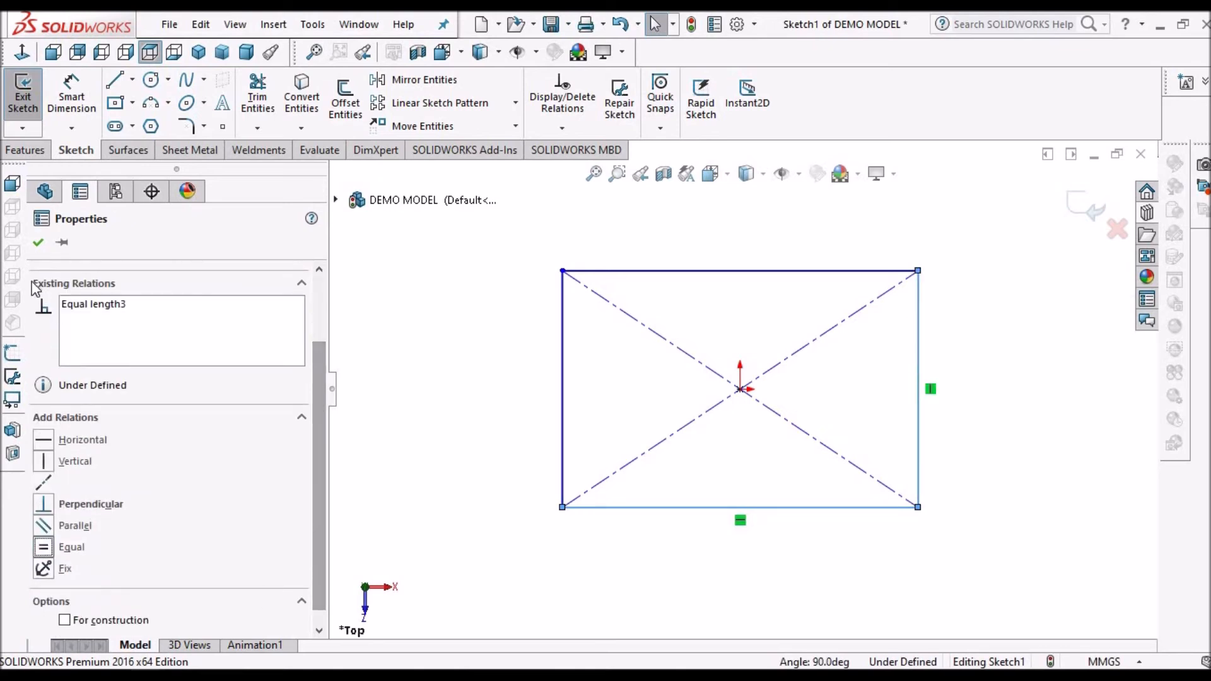
click(38, 242)
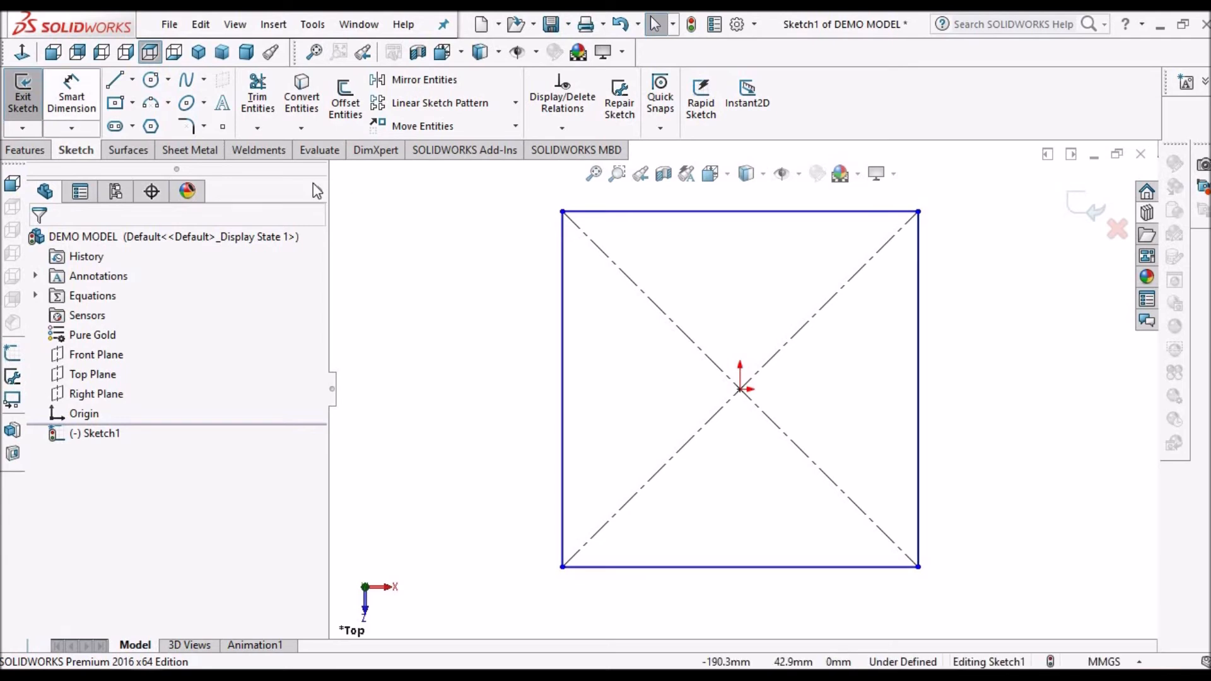
Dimension the bottom side of the square sketch at 250 mm.
click(71, 96)
scroll(749, 447, up, 1)
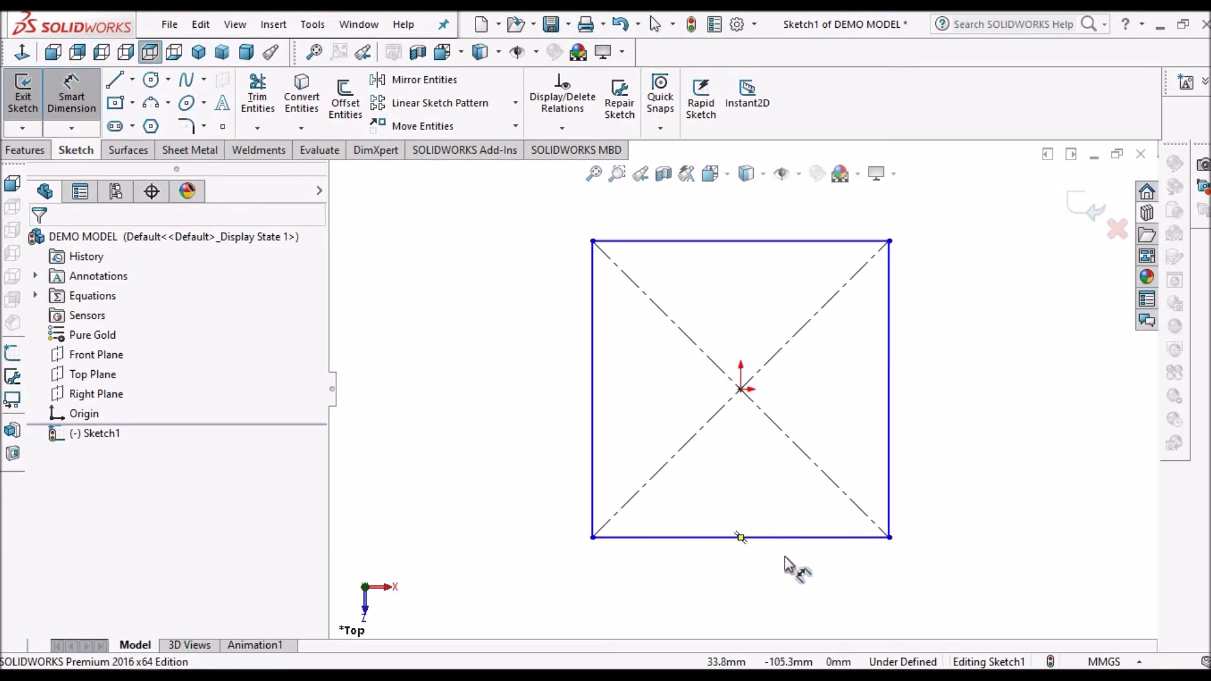
click(782, 565)
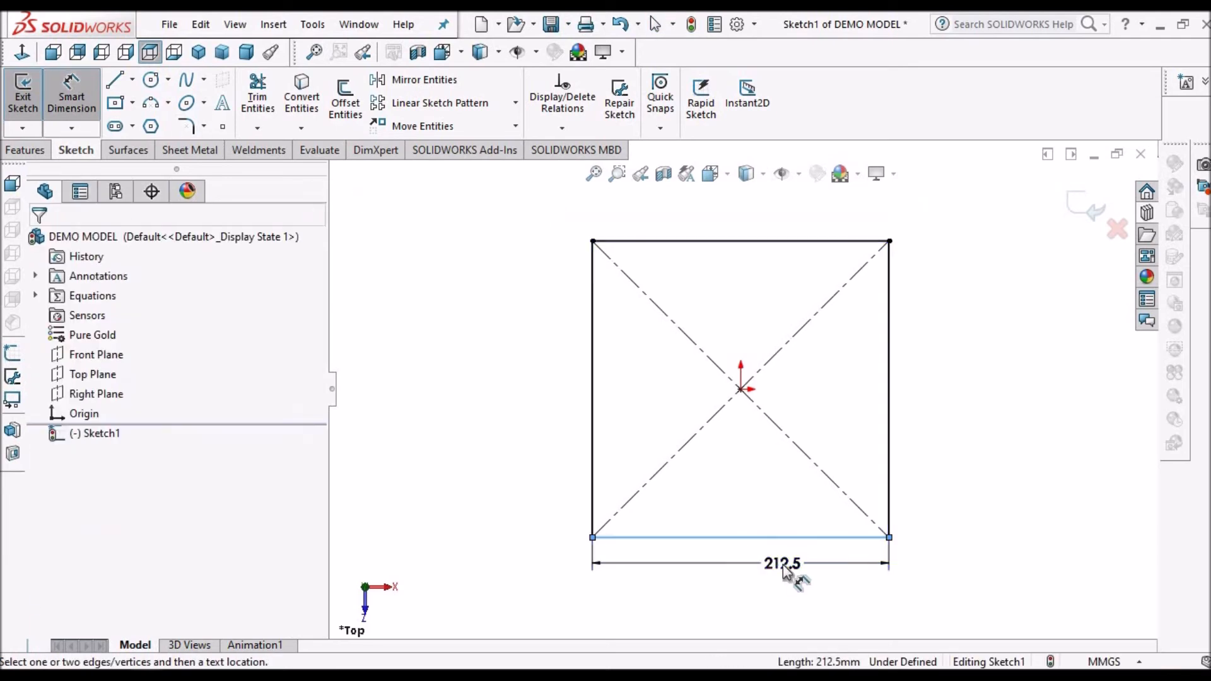
click(782, 565)
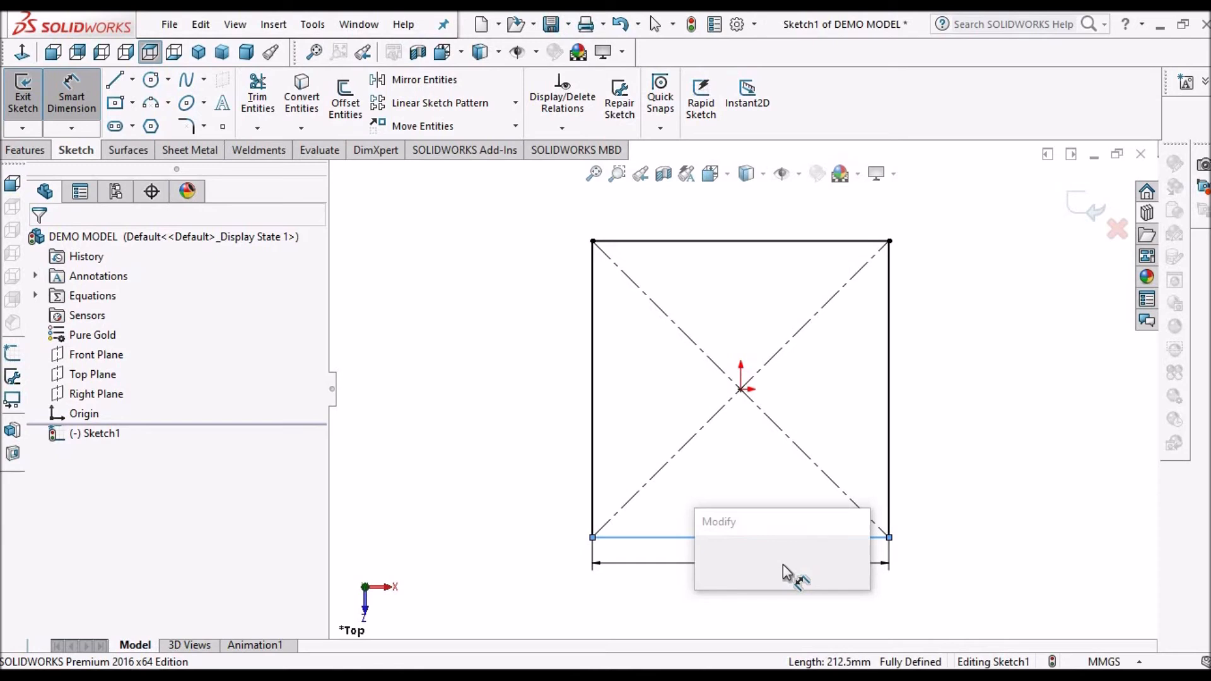
text(250)
key(Return)
click(485, 341)
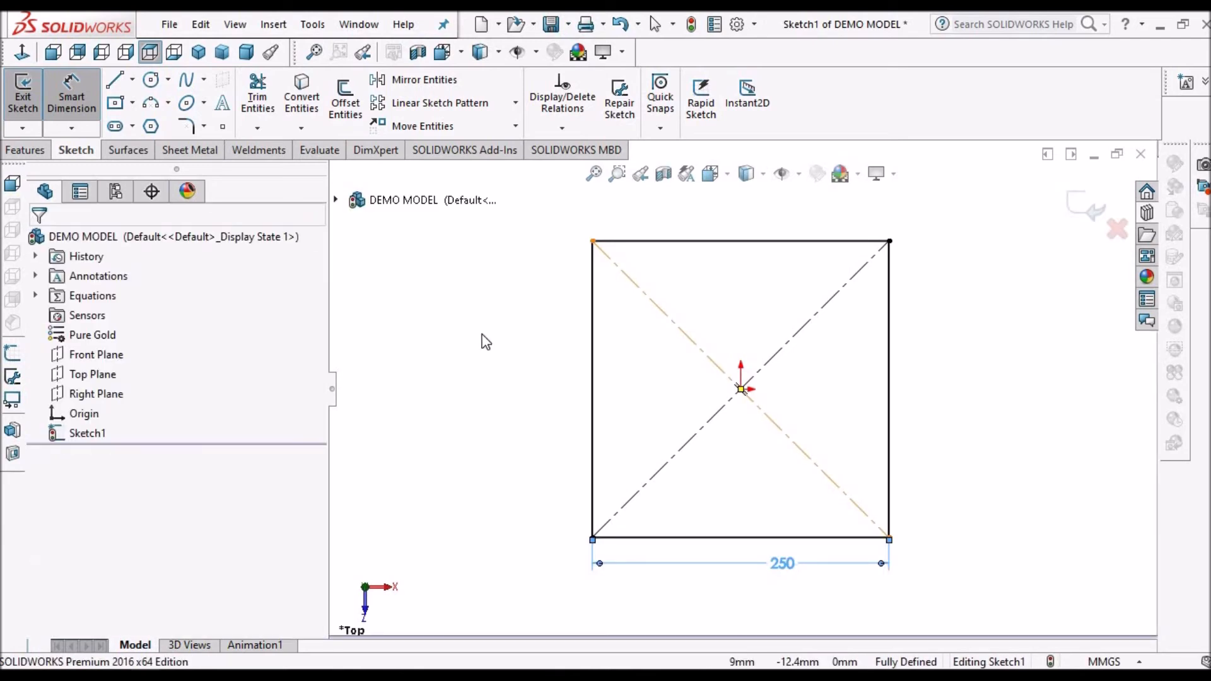
key(Escape)
Create a sheet metal base flange from the square sketch.
click(246, 53)
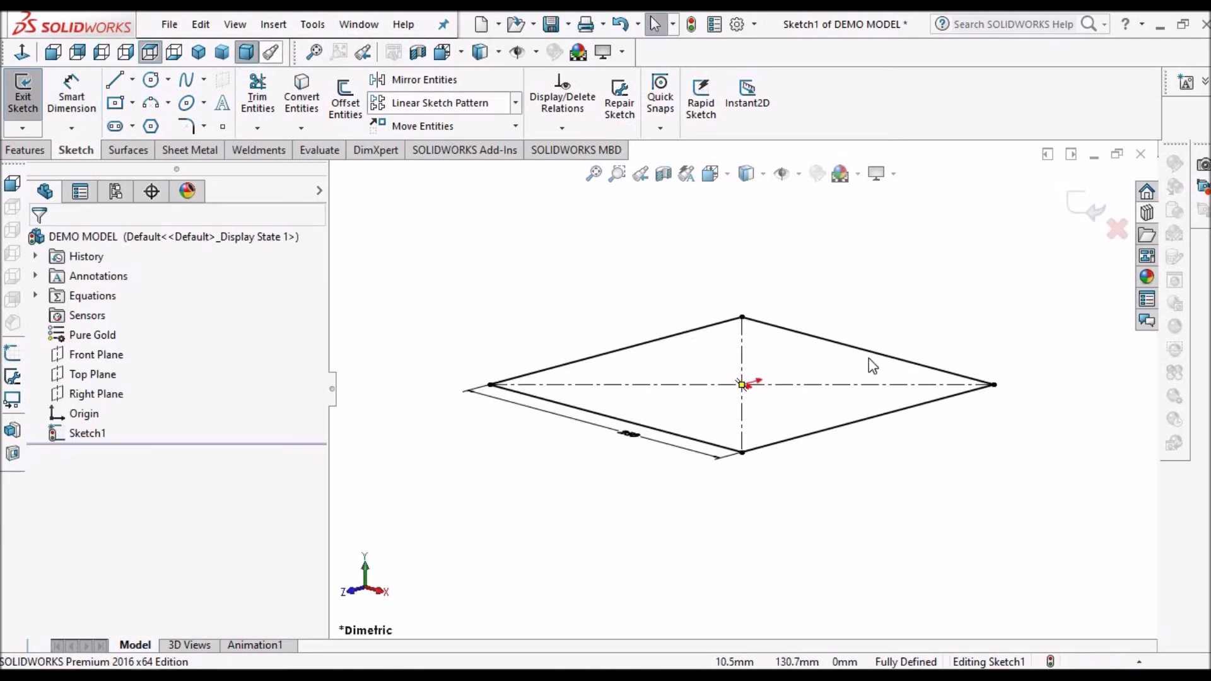
click(190, 150)
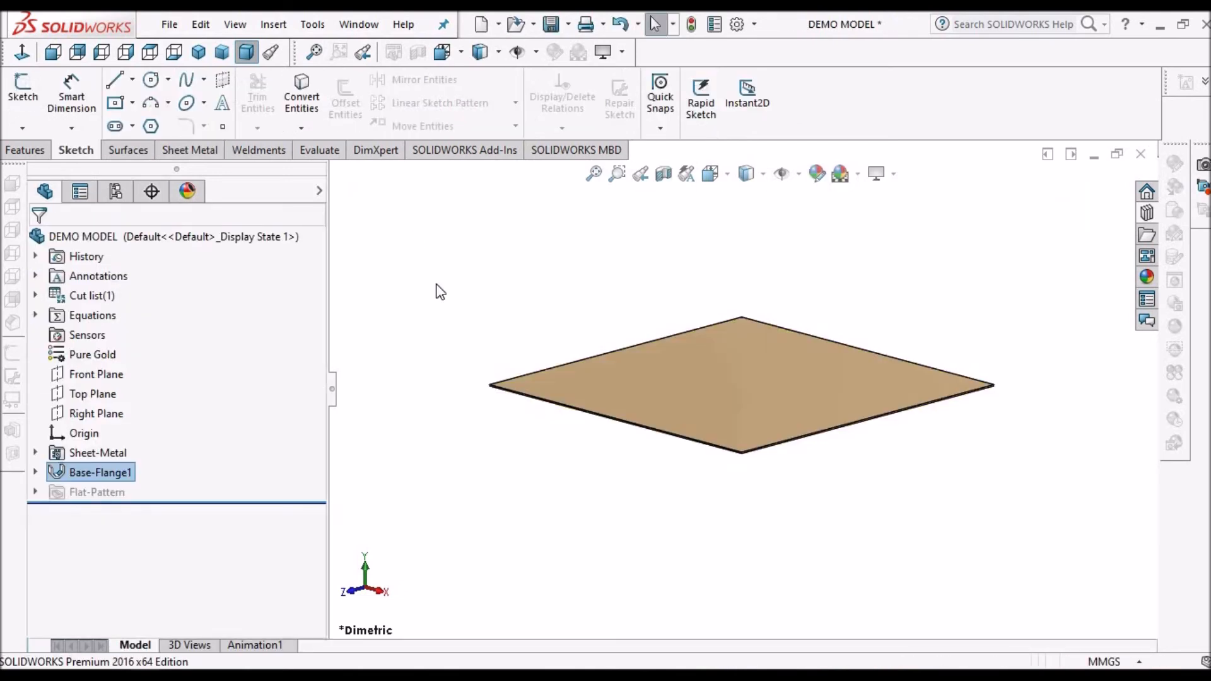
Insert Ref Form Tool from the Example subfolder of the Design Library's forming tools onto the middle of the plate's top face.
middle_drag(686, 519, 696, 440)
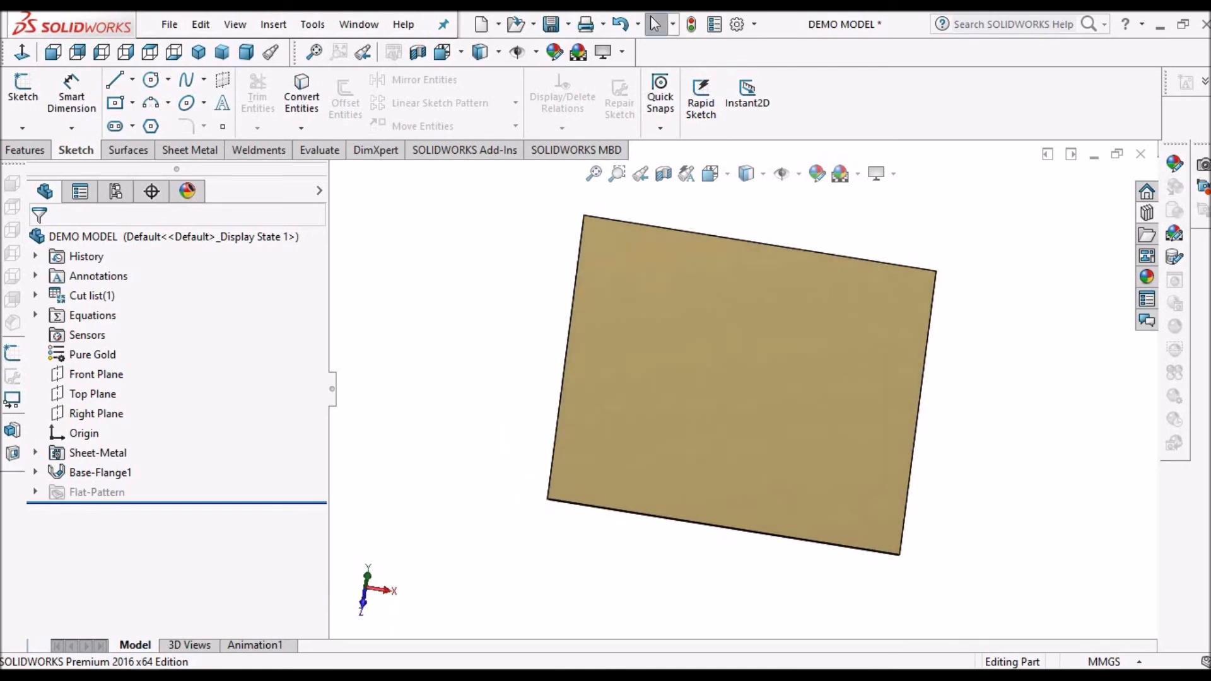
click(1146, 213)
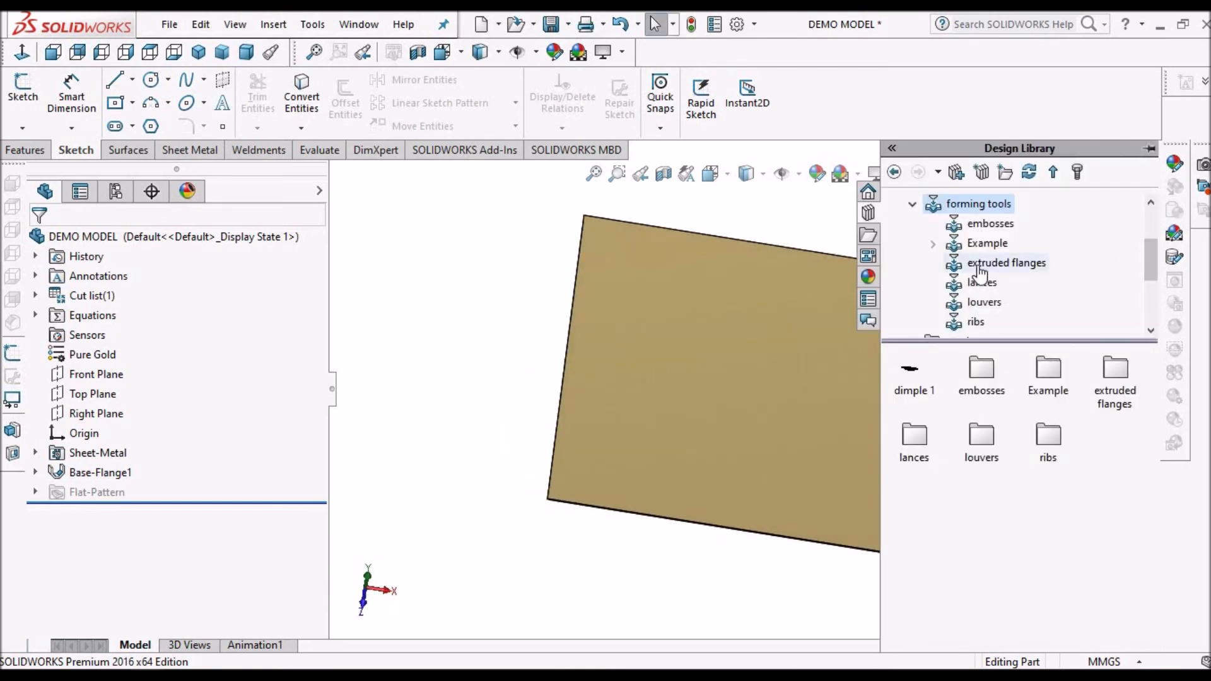
click(985, 245)
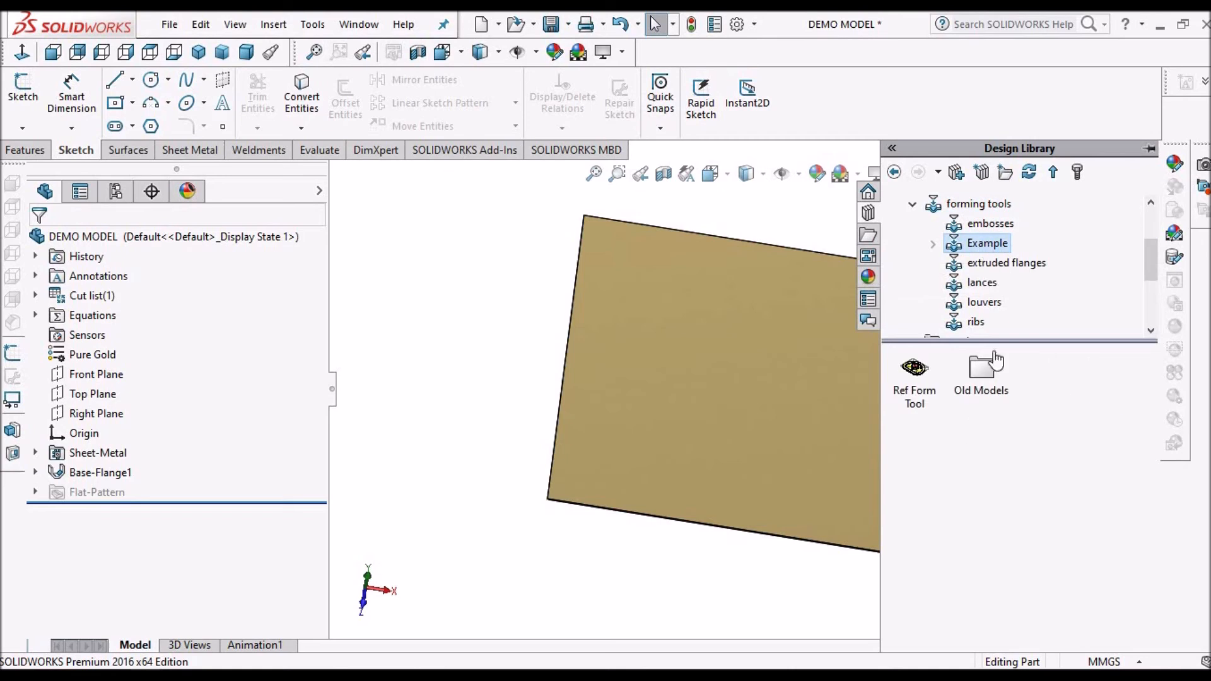
drag(915, 375, 745, 371)
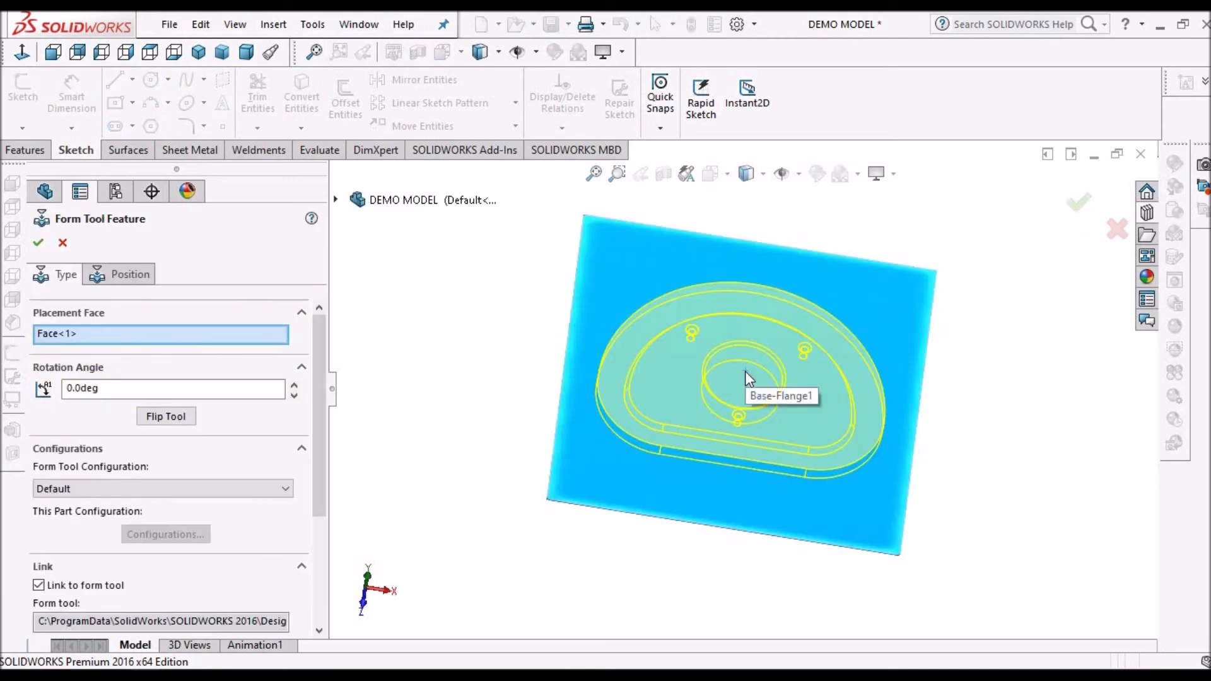
Flip the forming tool's direction and apply the form tool feature to the plate.
middle_drag(794, 426, 738, 309)
click(170, 422)
middle_drag(793, 377, 788, 485)
click(38, 245)
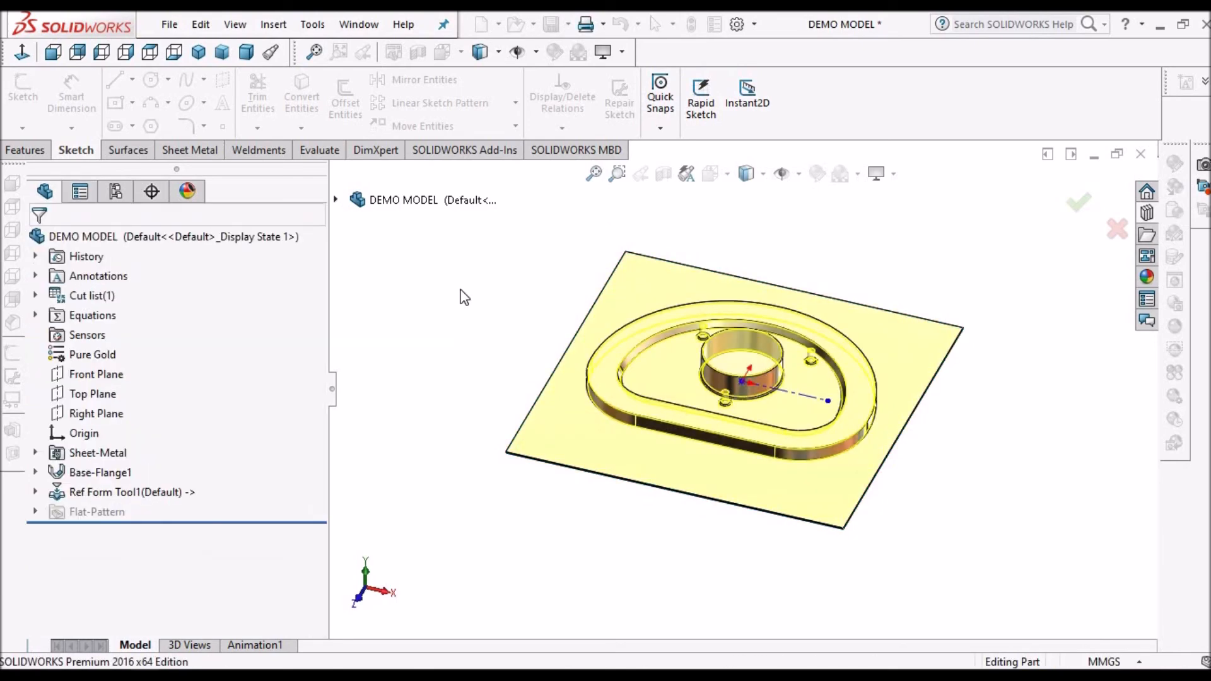
Start a sketch on the thin front side face of the plate and convert the face's edges into sketch entities.
middle_drag(657, 370, 992, 565)
scroll(949, 424, down, 6)
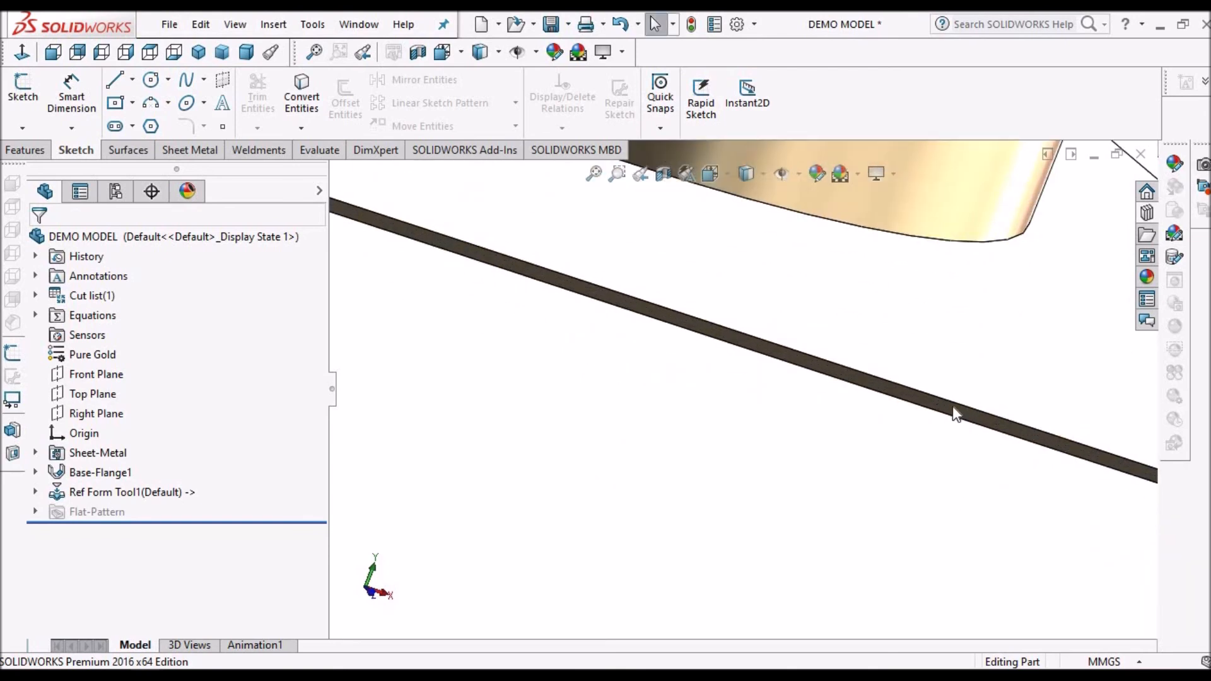
scroll(955, 411, down, 1)
click(959, 410)
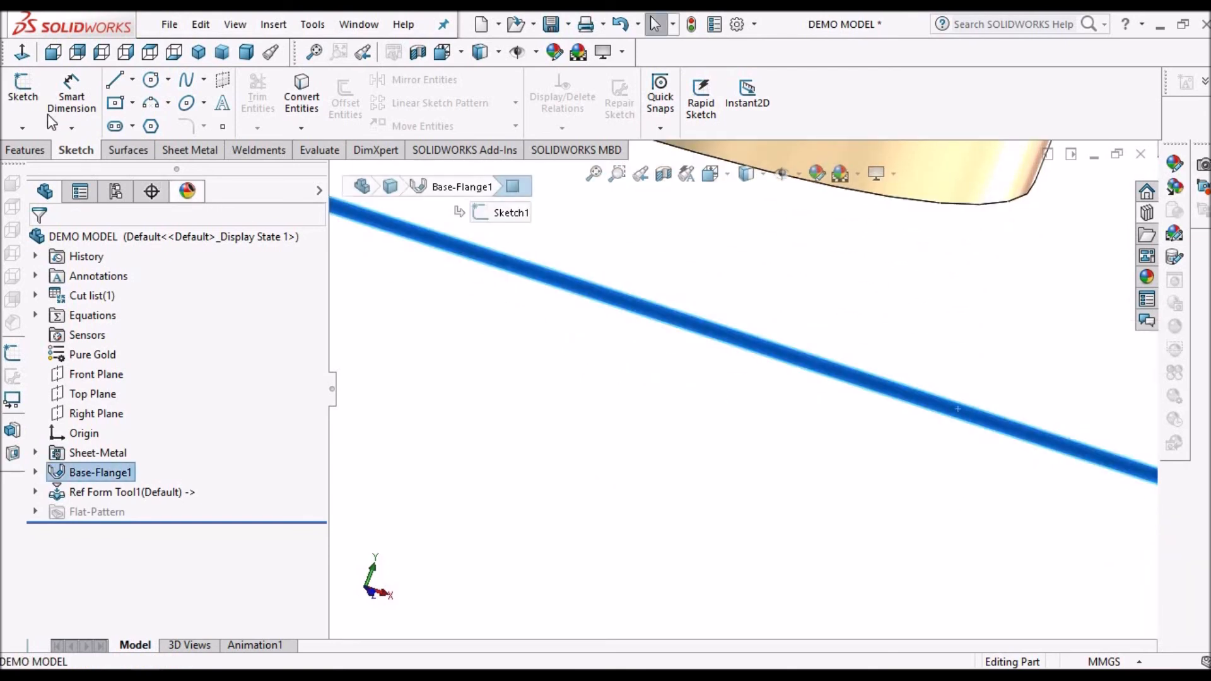
click(23, 88)
click(299, 98)
Examine the formed plate and the converted edge sketch from several angles in wireframe, and restore the shaded display with edges.
scroll(660, 409, up, 3)
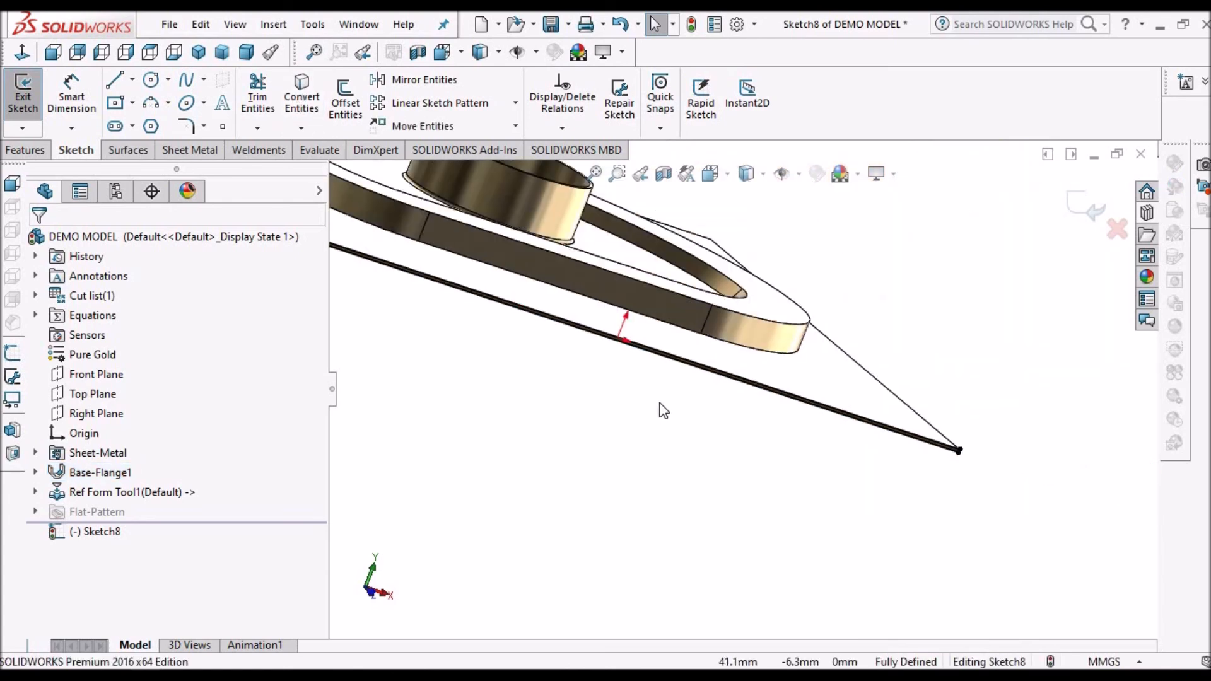
scroll(706, 361, up, 4)
middle_drag(685, 310, 649, 272)
scroll(649, 271, down, 4)
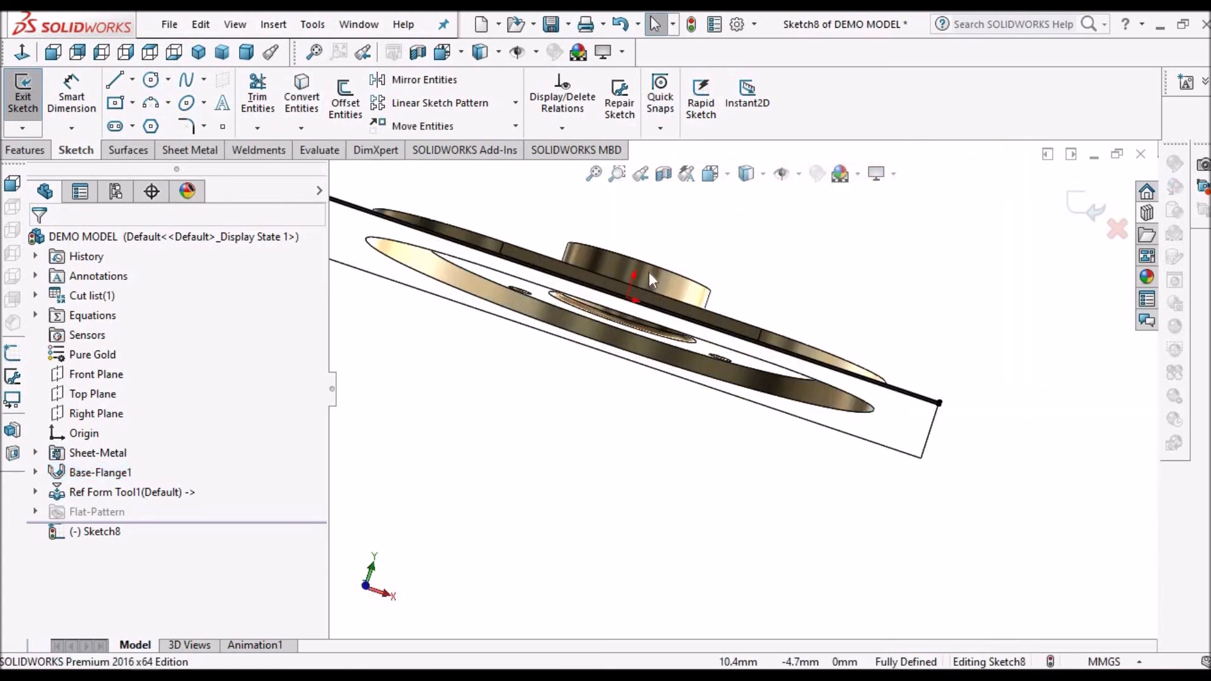
click(748, 177)
click(747, 299)
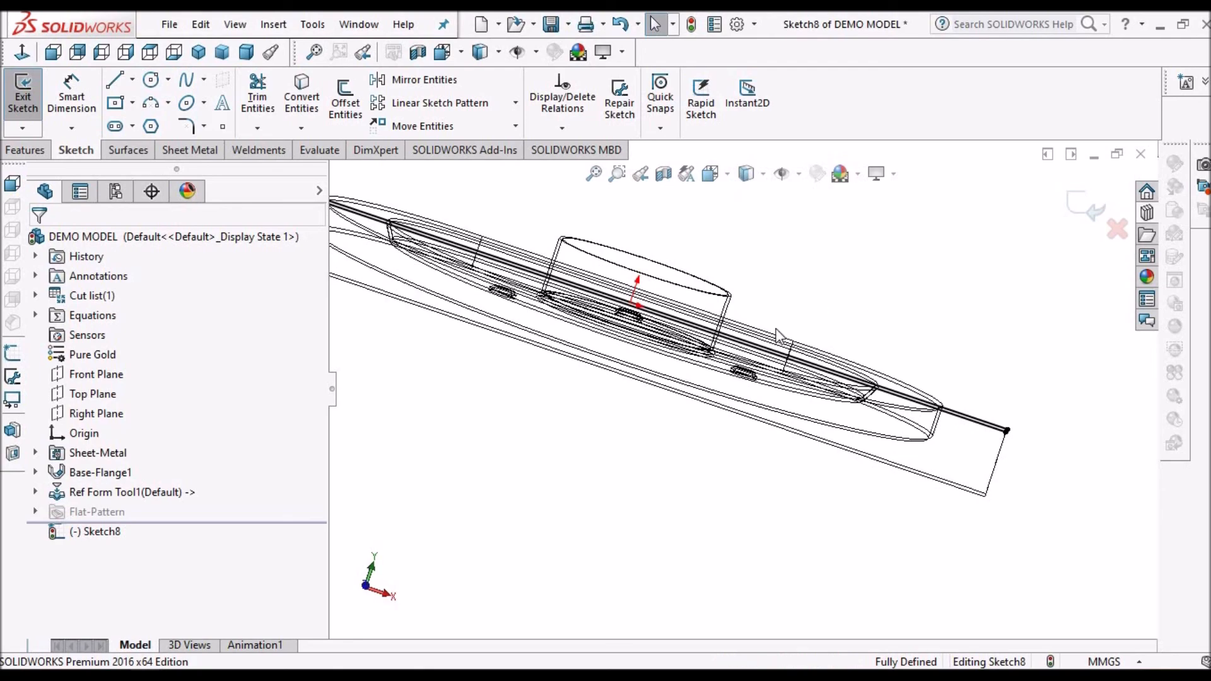
mouse_move(750, 338)
middle_down()
mouse_move(676, 324)
mouse_move(668, 305)
mouse_move(719, 262)
mouse_move(770, 284)
mouse_move(825, 279)
mouse_move(806, 357)
mouse_move(815, 377)
middle_up()
scroll(815, 377, up, 2)
scroll(794, 207, up, 2)
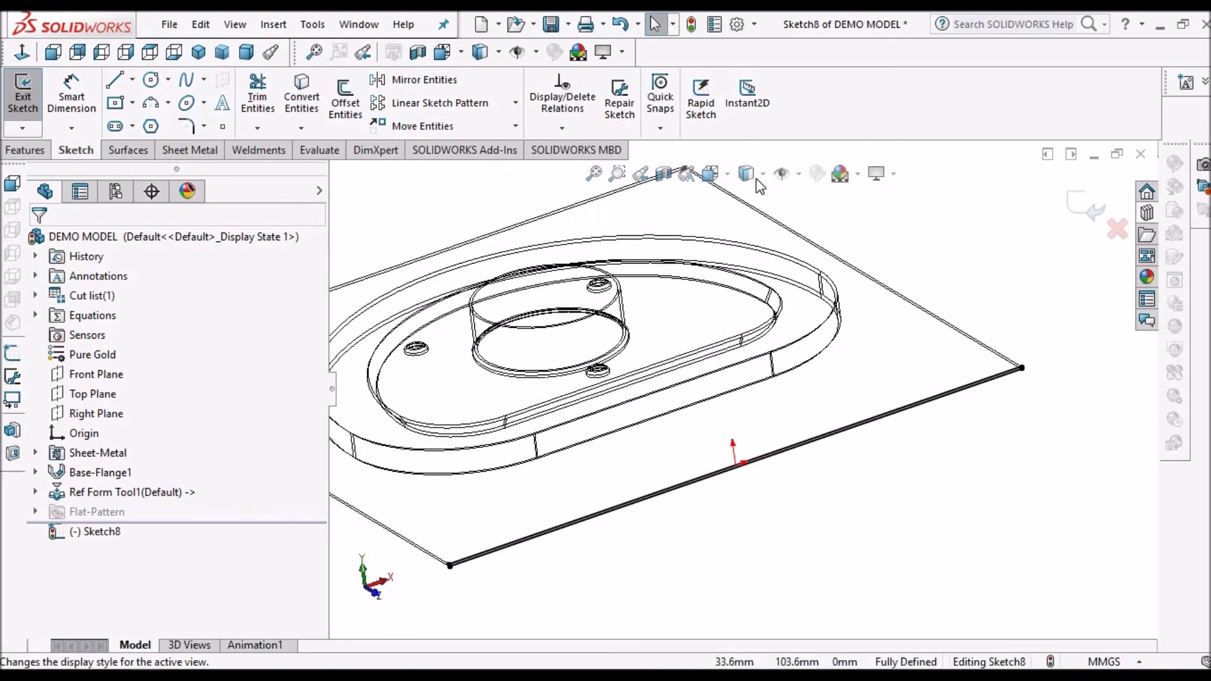
mouse_move(748, 174)
scroll(837, 319, up, 4)
middle_drag(702, 305, 725, 401)
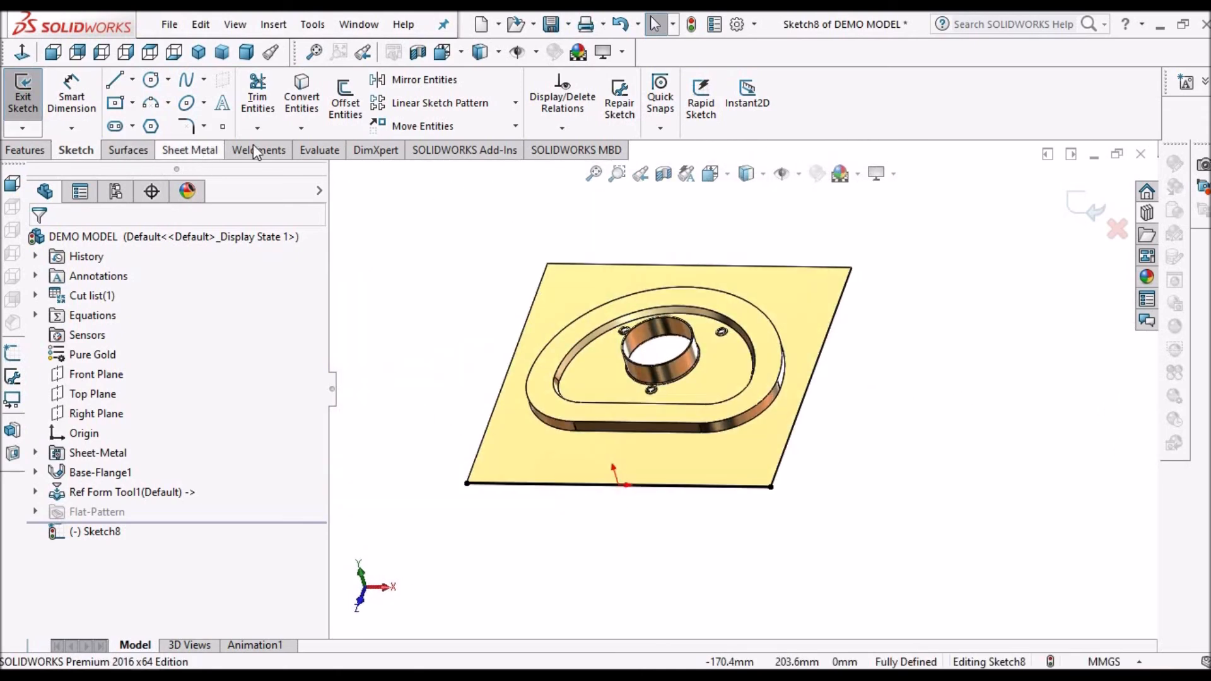
Cut away the flat plate around the formed shape with an Extruded Cut of the converted edge sketch across the plate's full depth.
click(192, 150)
click(561, 79)
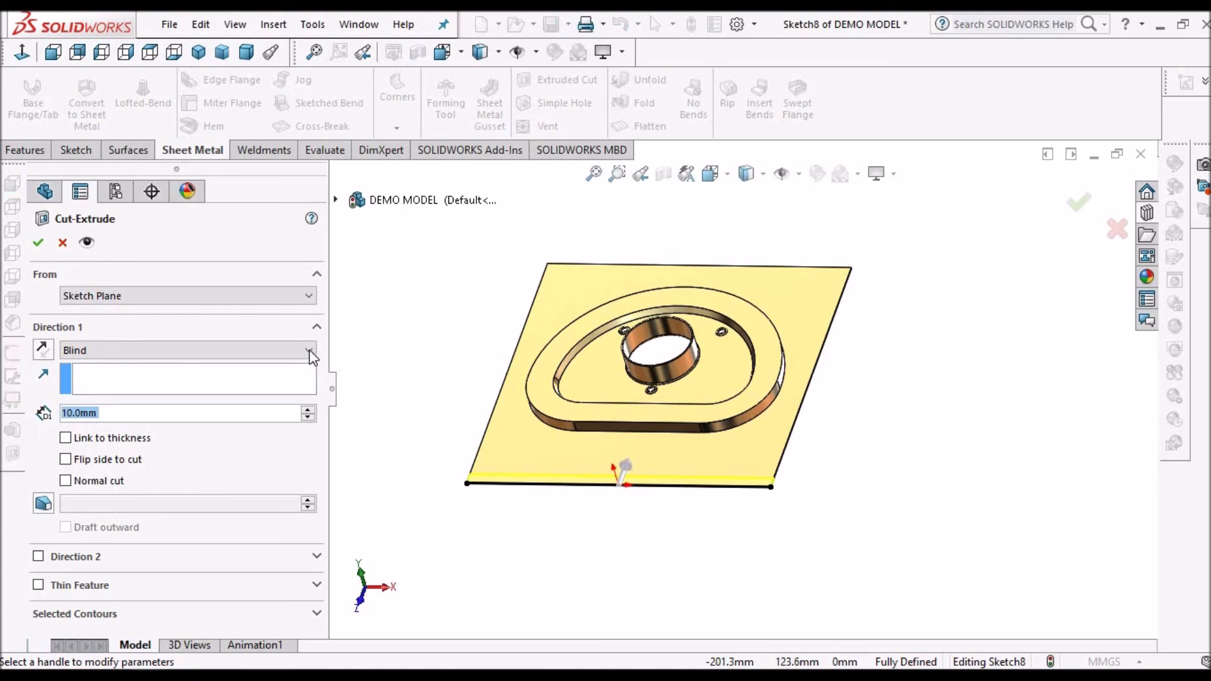
click(309, 350)
click(253, 378)
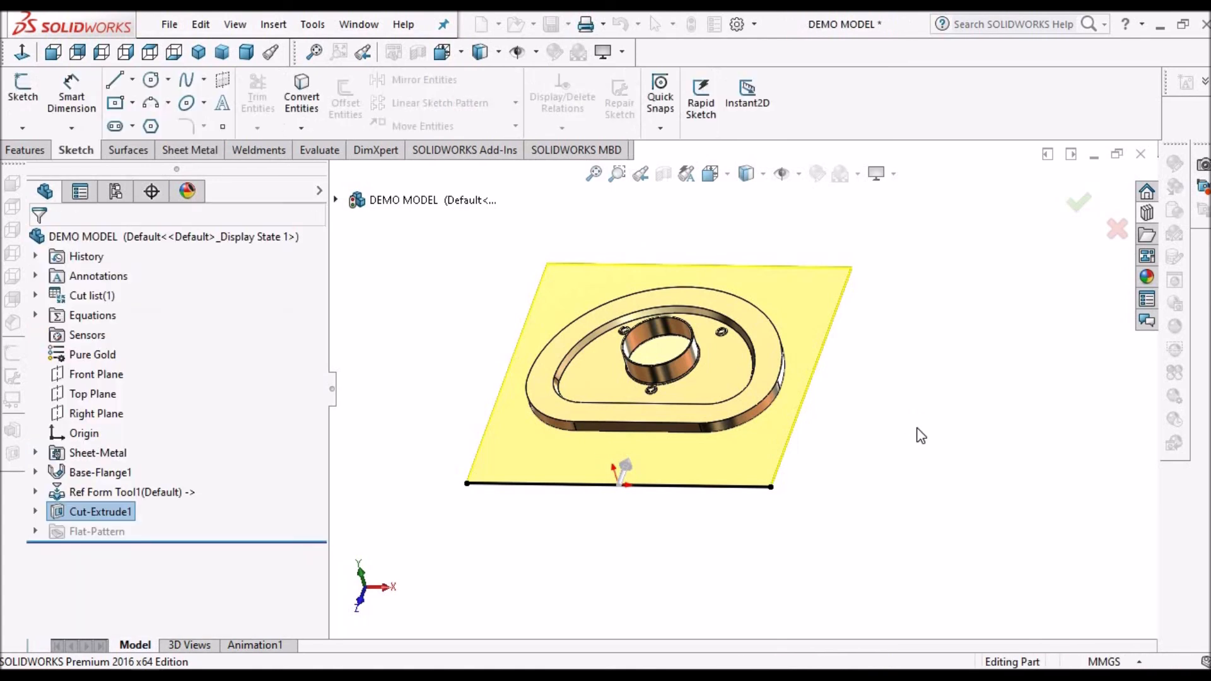
Examine the remaining formed cap closely from several angles, including its raised collar, small holes and outer rim.
scroll(637, 387, down, 6)
middle_drag(726, 342, 851, 303)
scroll(849, 298, down, 6)
middle_drag(743, 344, 782, 416)
scroll(787, 415, up, 6)
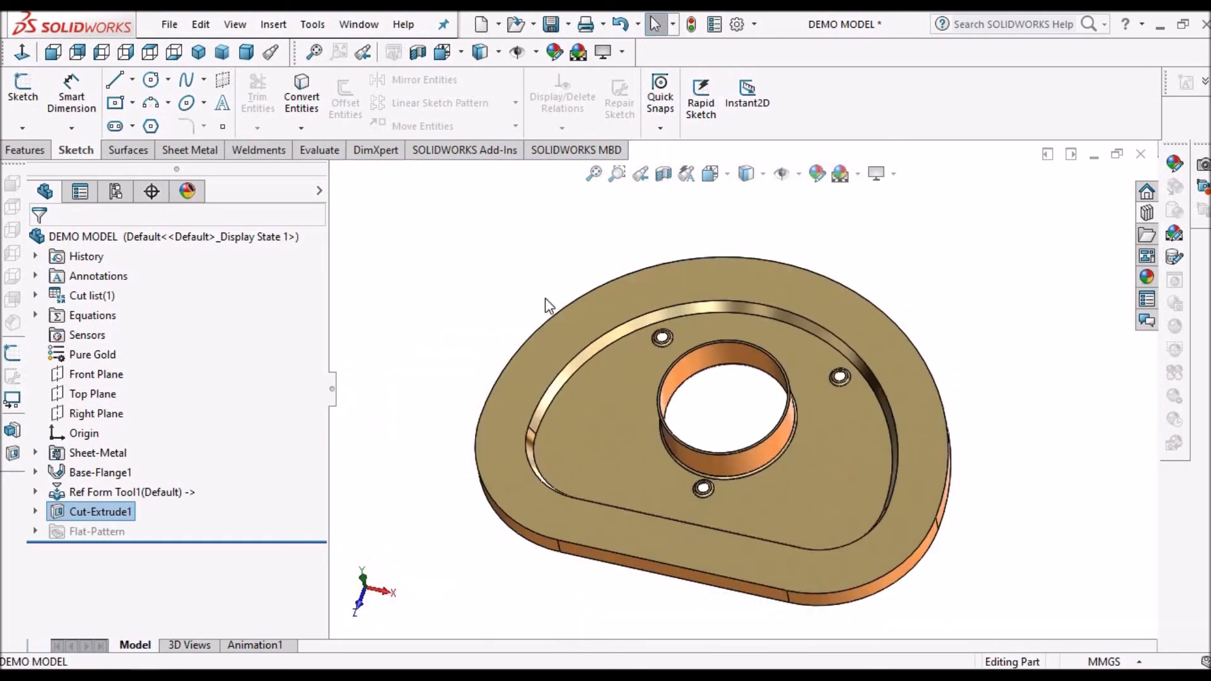
click(221, 52)
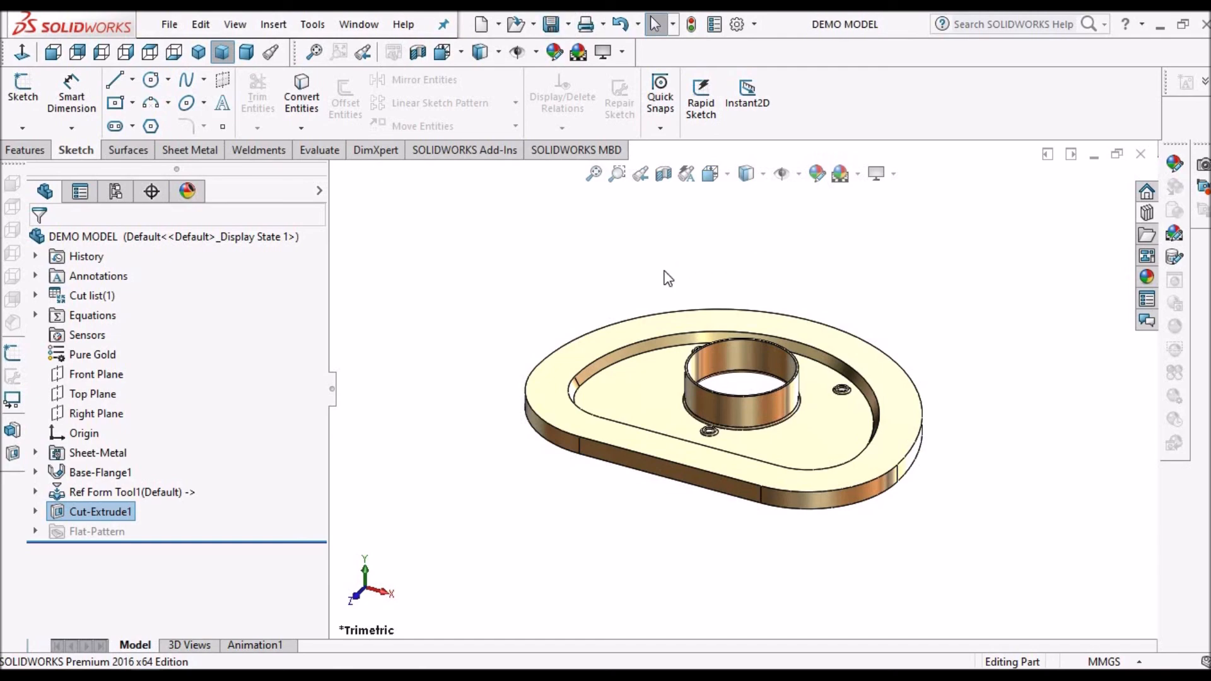
scroll(760, 401, down, 3)
mouse_move(773, 382)
middle_down()
mouse_move(796, 484)
mouse_move(820, 474)
mouse_move(782, 382)
middle_up()
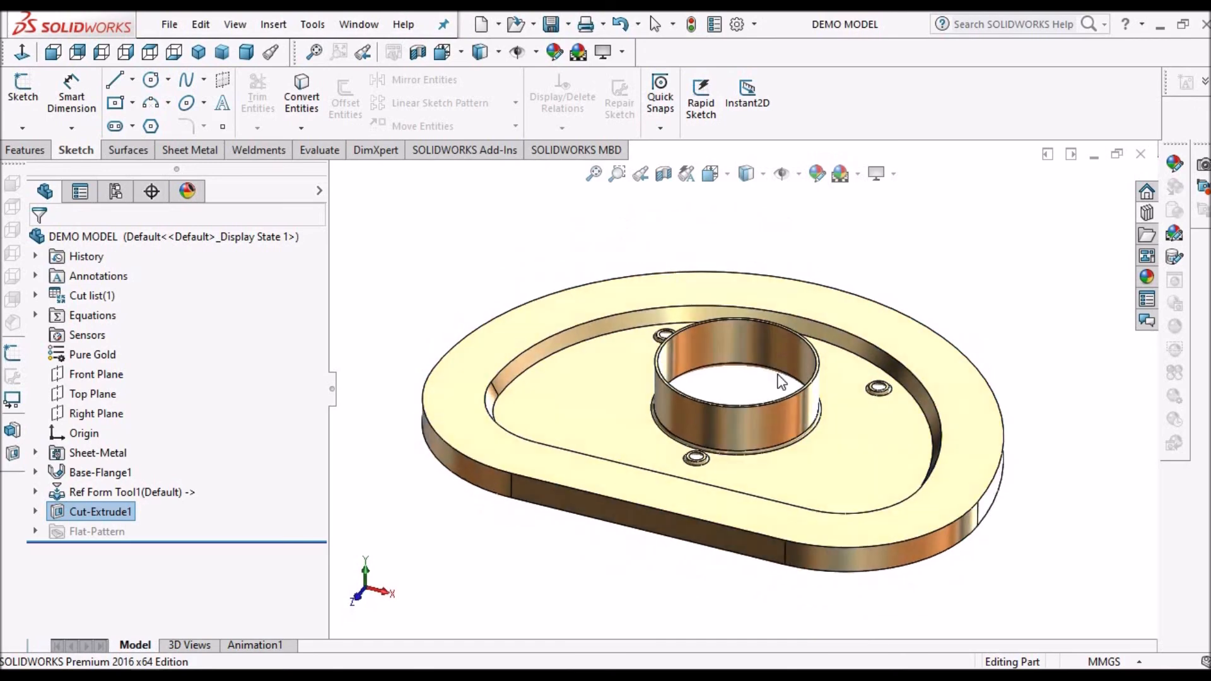
Return the part to the trimetric view and switch to the Automotive Filter Cap PDF in the browser.
click(230, 54)
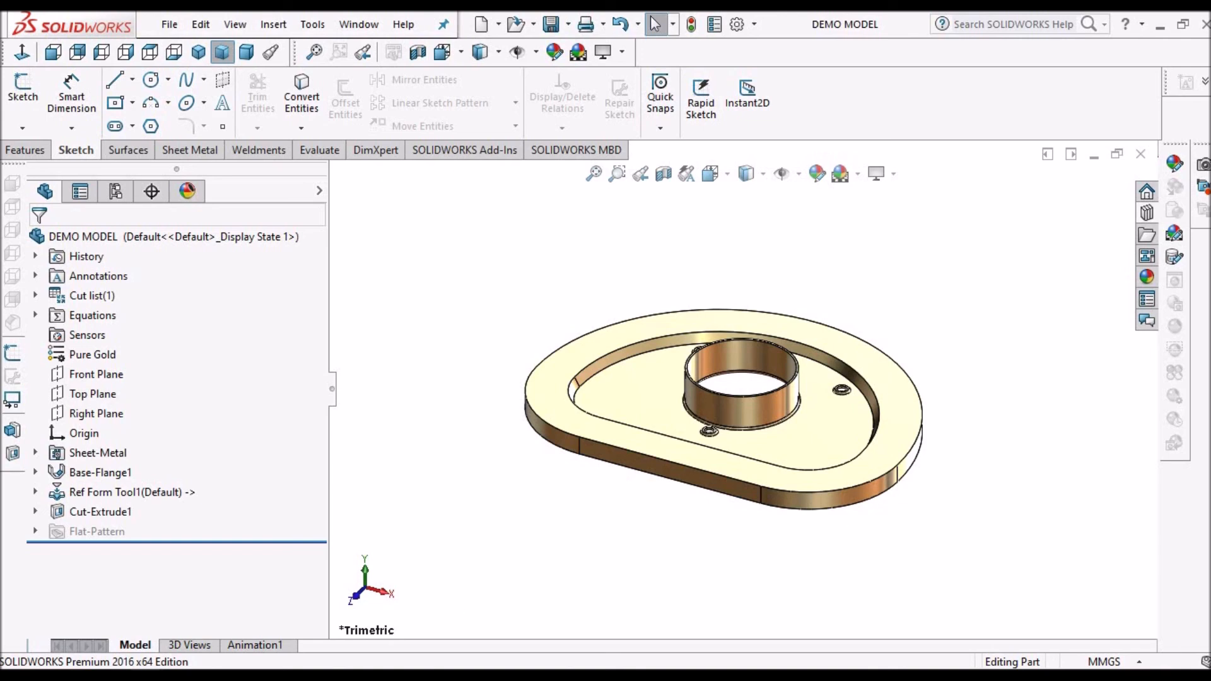
key(alt+Tab)
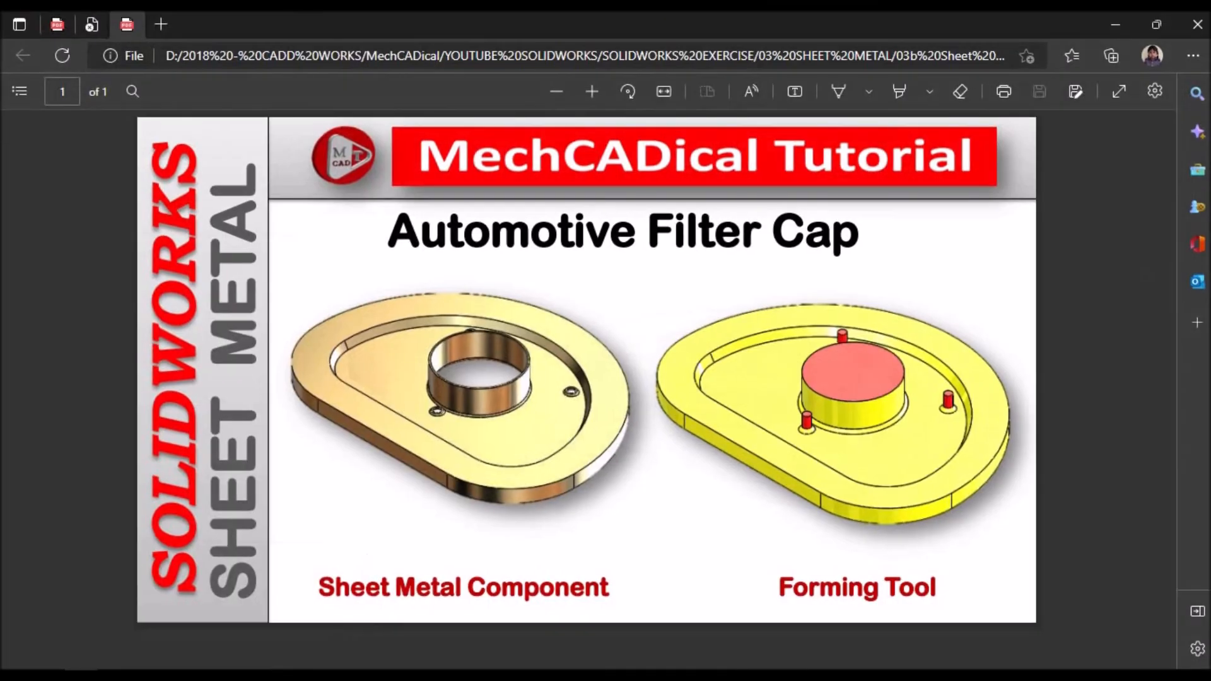